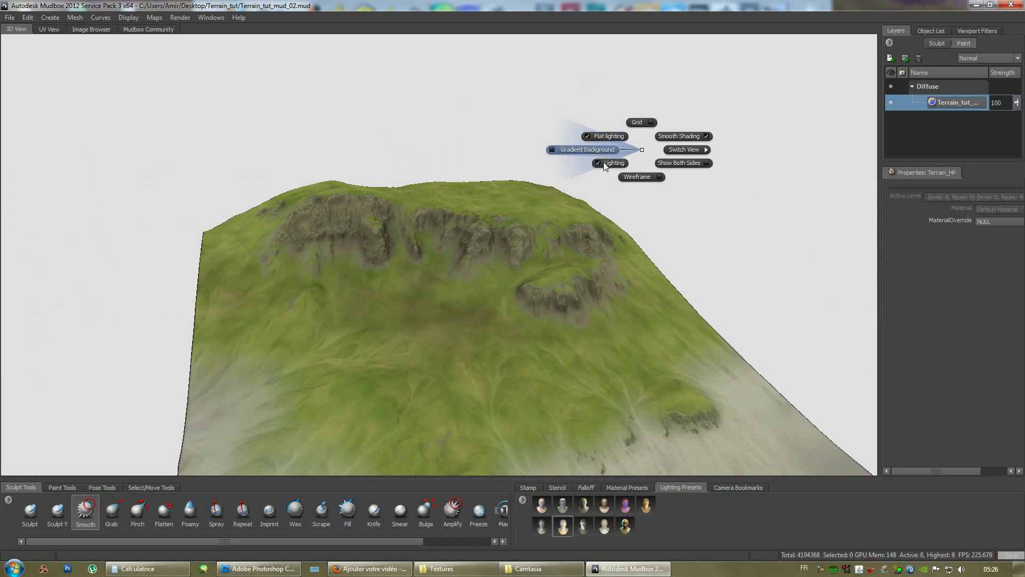
Turn off flat lighting in the 3D view and reapply the selected lighting preset from new viewing angles of the terrain
left_click(587, 137)
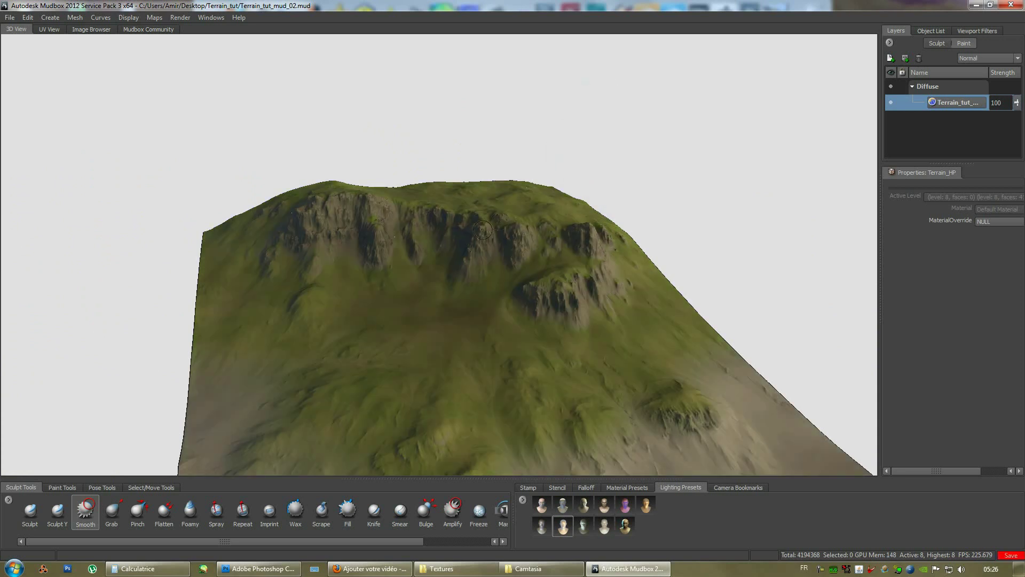
left_click_drag(463, 240, 466, 191, "alt")
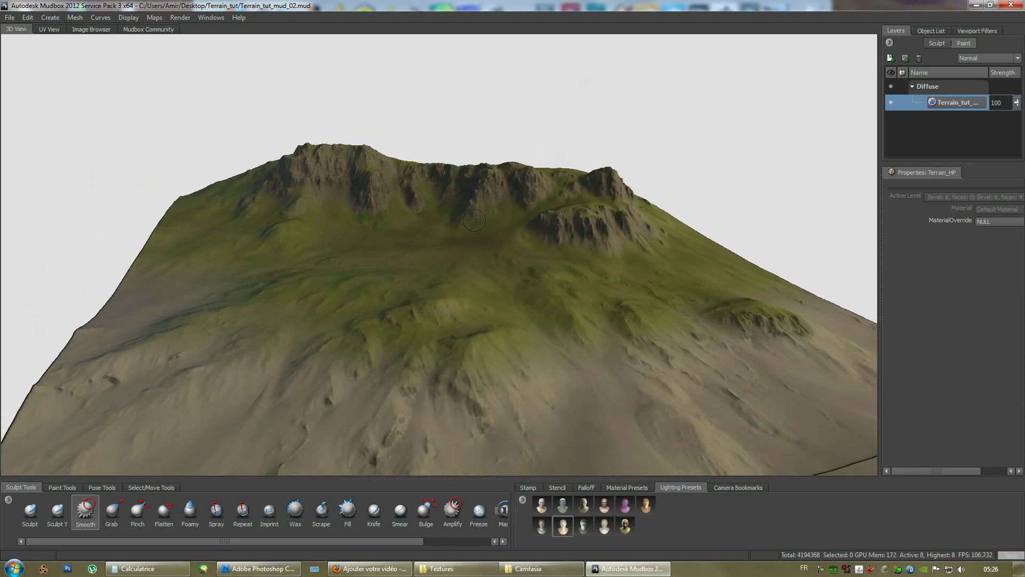
left_click(562, 533)
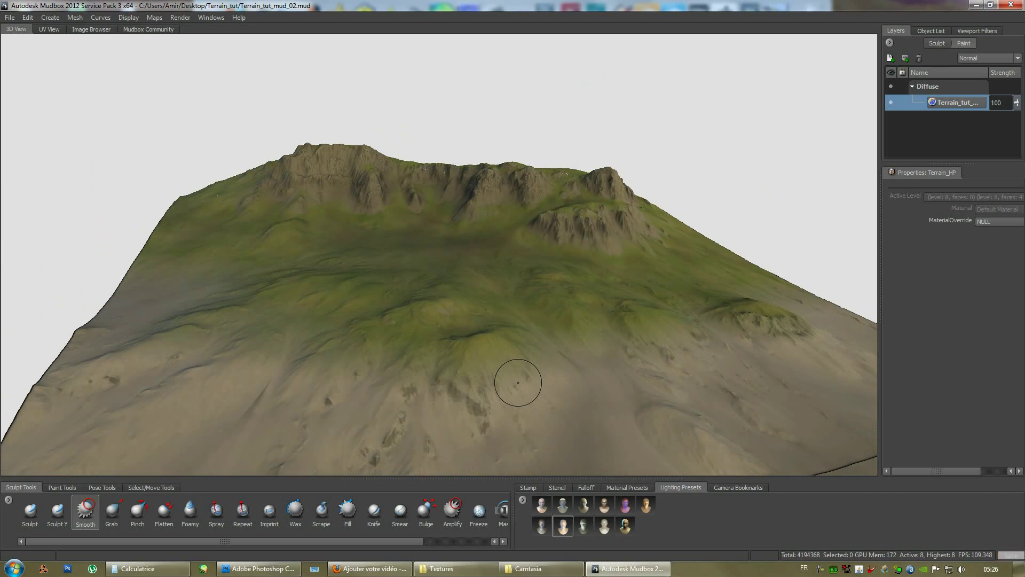
left_click_drag(414, 219, 553, 277, "alt")
right_click_drag(553, 277, 586, 332, "alt")
left_click(562, 527)
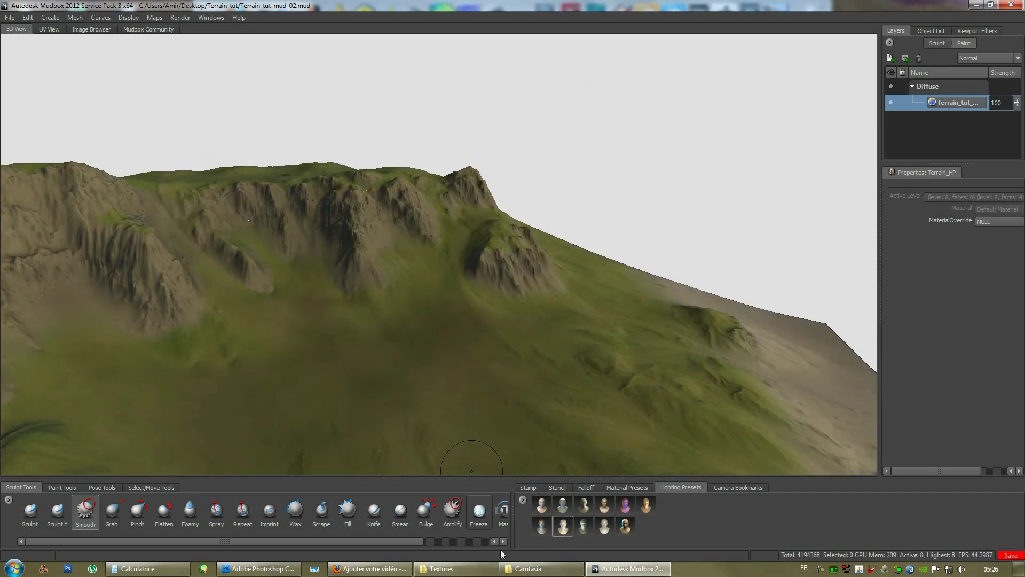
Realign the same lighting preset to several different camera angles to compare how the light falls on the cliffs
left_click_drag(402, 403, 459, 491, "alt")
left_click(564, 525)
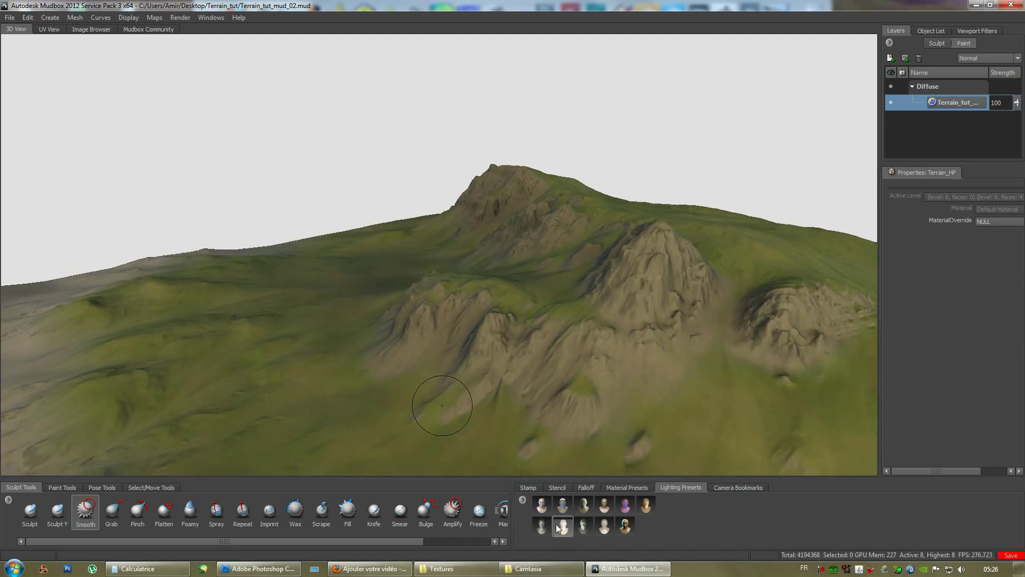
left_click(559, 528)
left_click_drag(353, 315, 458, 339, "alt")
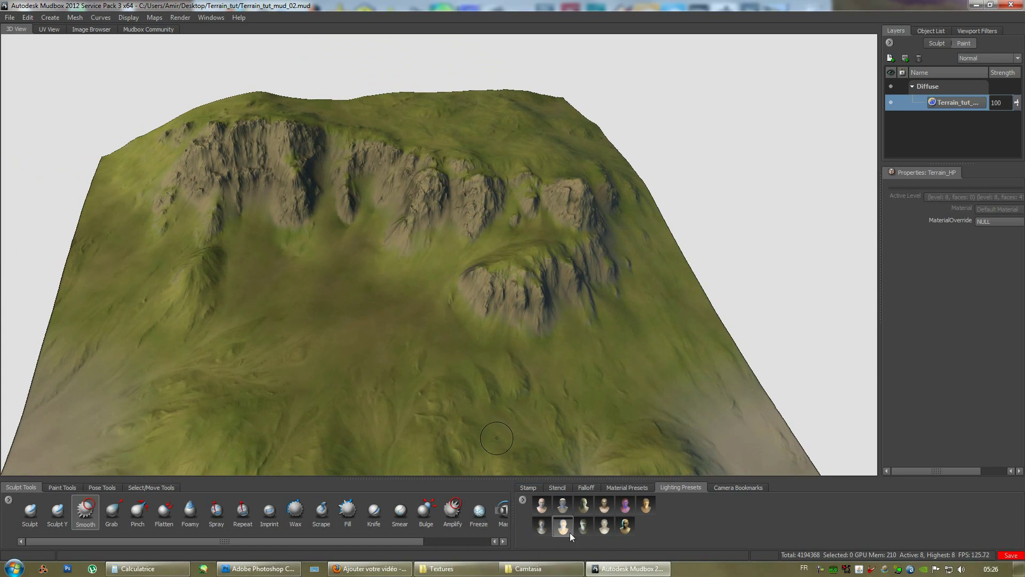
left_click(567, 530)
mouse_move(404, 371)
left_mouse_down("alt")
mouse_move(446, 305)
mouse_move(413, 308)
mouse_move(455, 443)
left_mouse_up("alt")
left_click(561, 528)
left_click_drag(558, 368, 382, 402, "alt")
Try the neutral grey lighting preset on the terrain, reapplying it after changing the viewing angle
left_click(603, 526)
left_click_drag(566, 406, 556, 315, "alt")
scroll(555, 315, "up", 3)
left_click(597, 526)
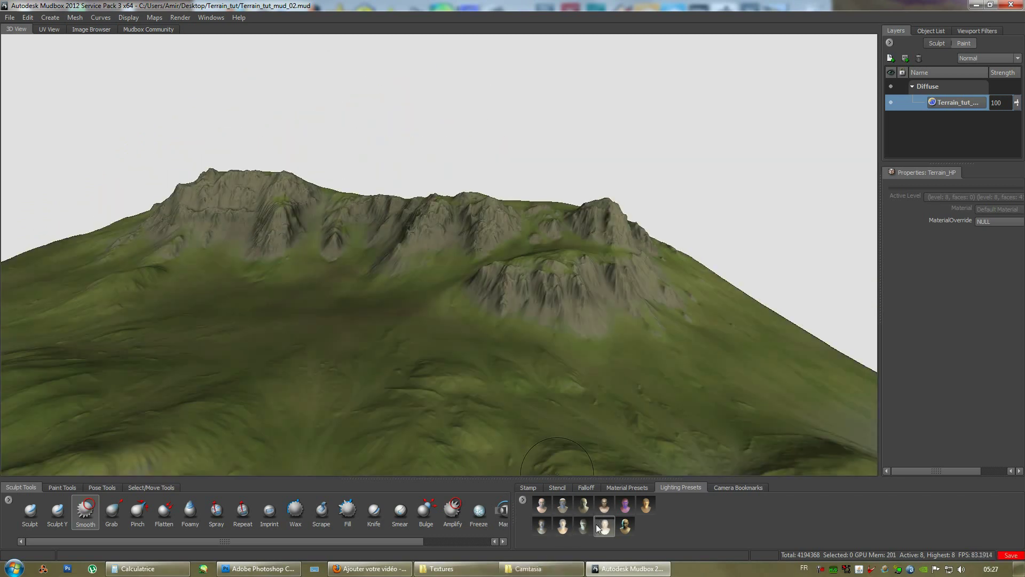
left_click_drag(539, 388, 618, 369, "alt")
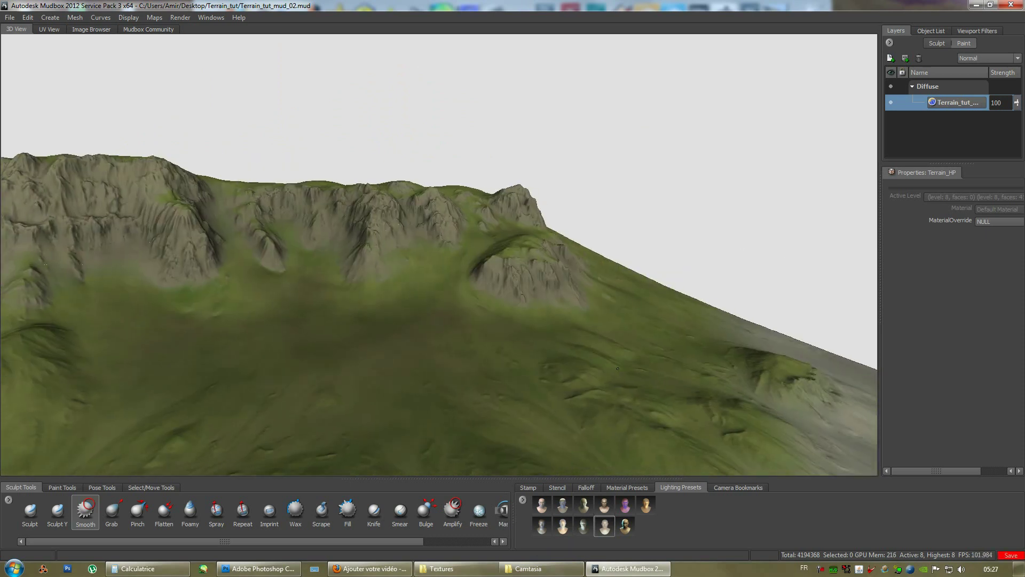
Try the teal-and-orange lighting preset on the terrain and reapply it from a different viewing angle
left_click(625, 525)
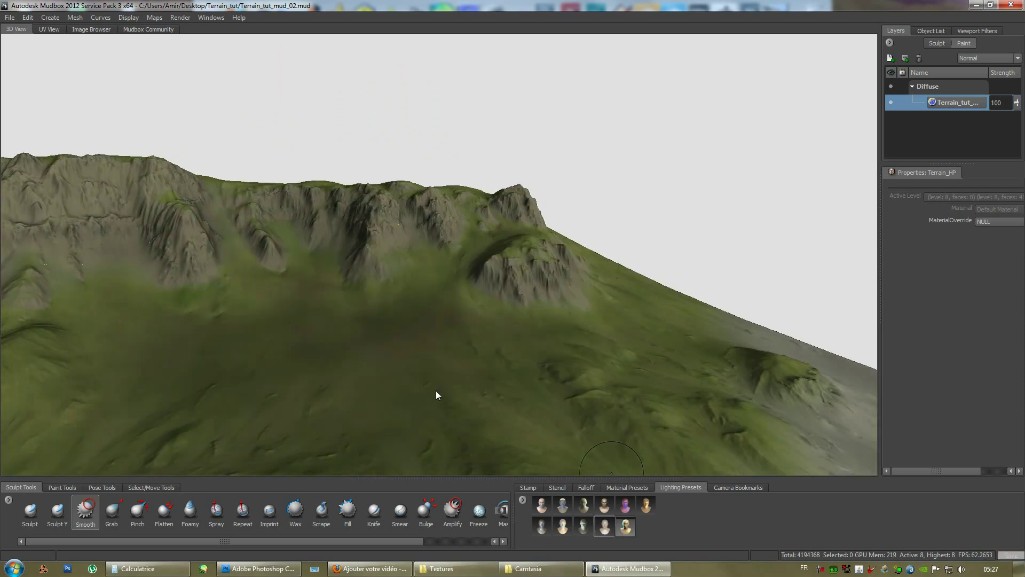
scroll(436, 391, "down", 3)
left_click_drag(422, 363, 341, 315, "alt")
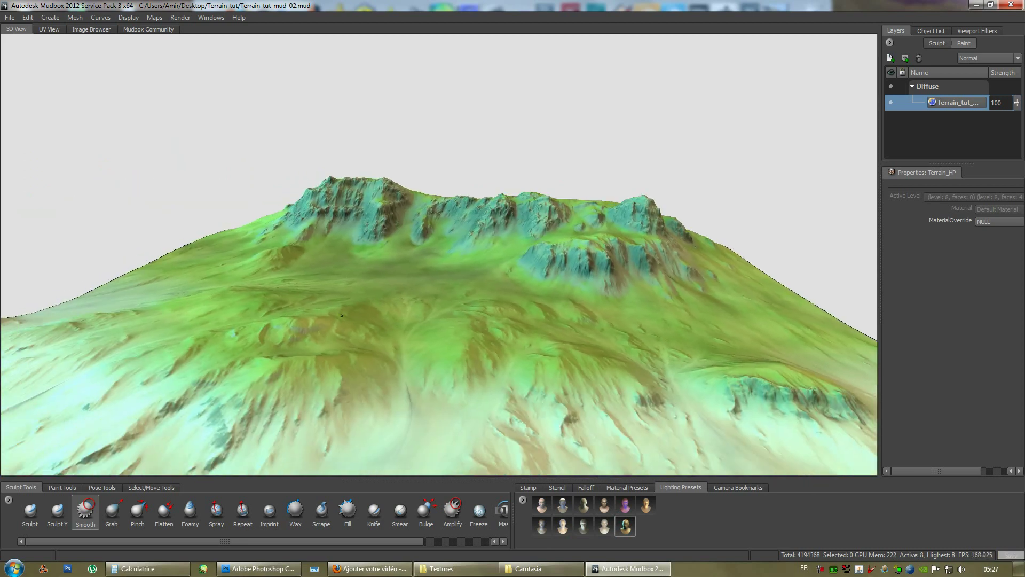
left_click_drag(430, 356, 408, 342, "alt")
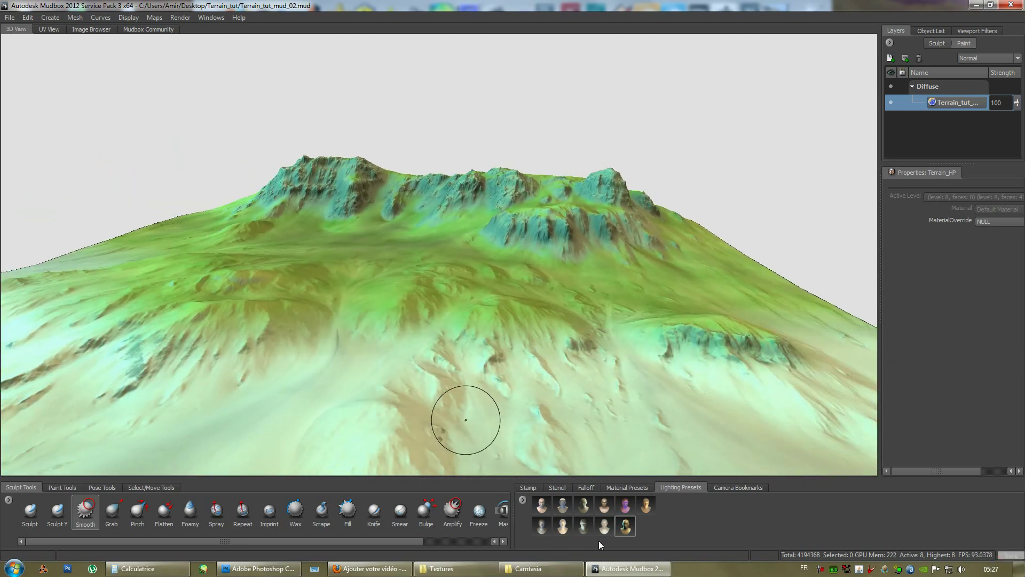
left_click(624, 528)
mouse_move(488, 424)
left_mouse_down("alt")
mouse_move(371, 423)
mouse_move(526, 408)
mouse_move(503, 434)
mouse_move(457, 407)
mouse_move(436, 199)
left_mouse_up("alt")
left_click_drag(428, 270, 615, 464, "alt")
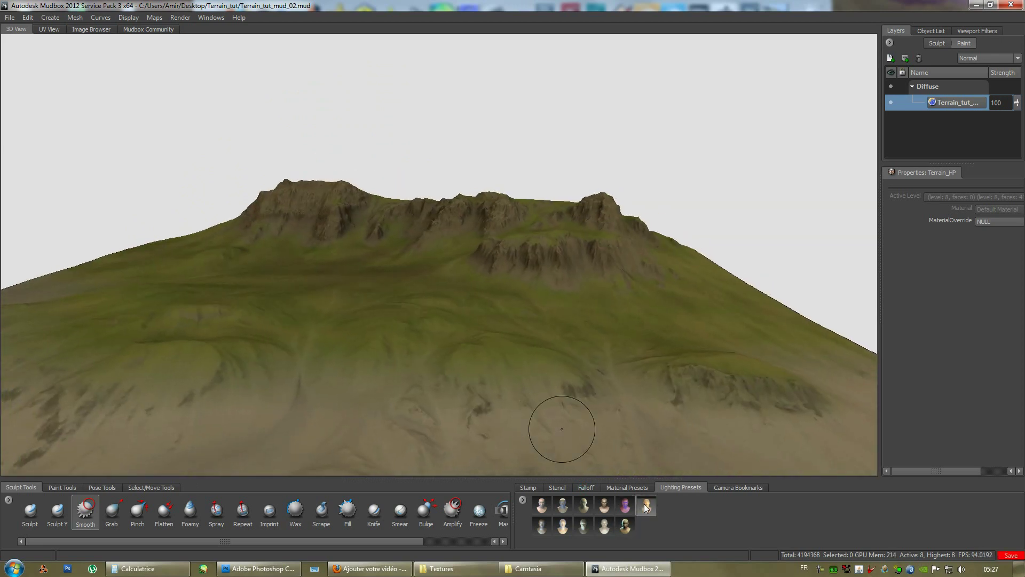
Light the terrain with the warm orange lighting preset and check the shading from several camera angles
left_click_drag(406, 392, 470, 402, "alt")
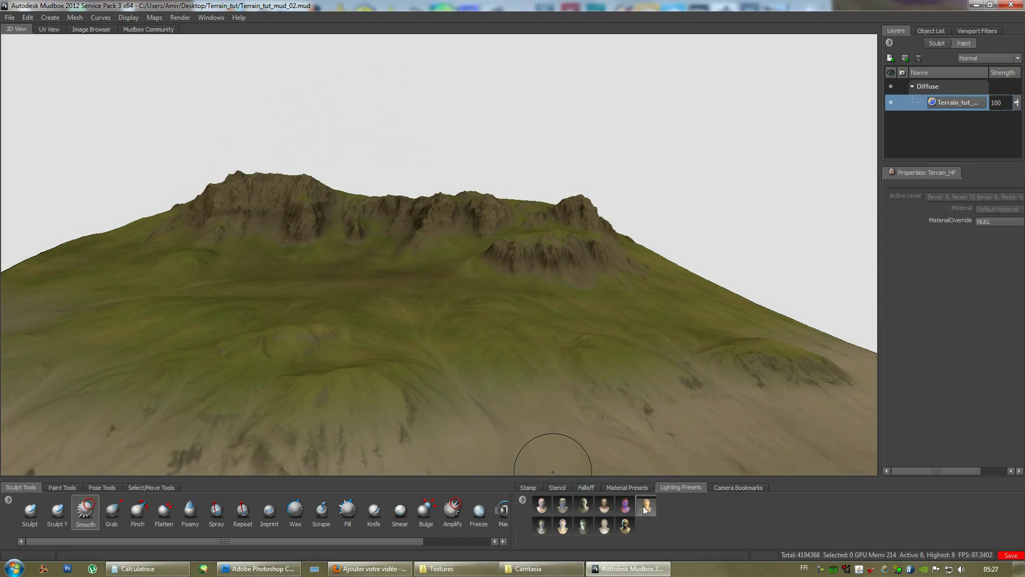
left_click_drag(406, 350, 590, 390, "alt")
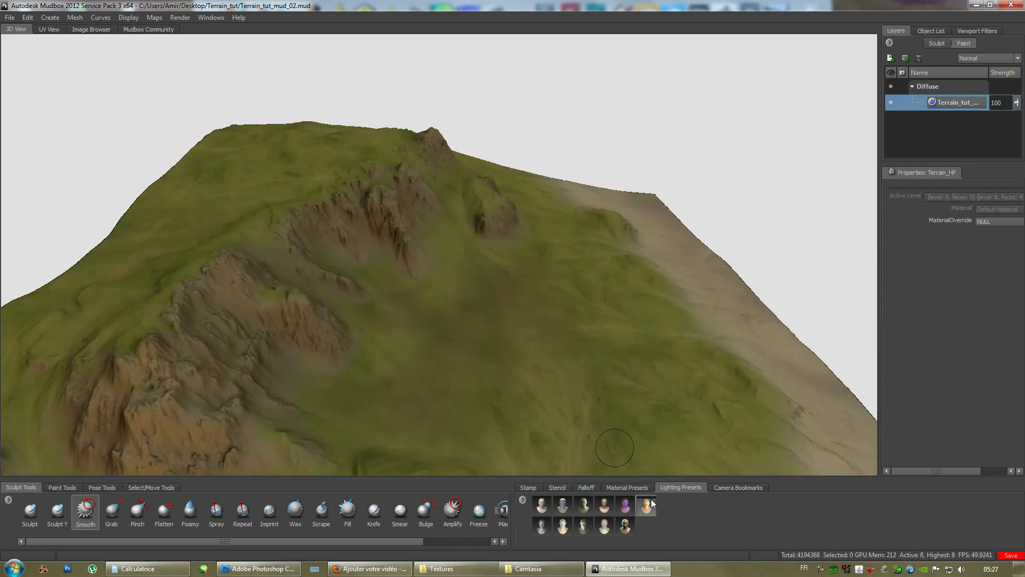
mouse_move(477, 381)
left_mouse_down("alt")
mouse_move(302, 349)
mouse_move(373, 355)
mouse_move(427, 421)
mouse_move(324, 335)
mouse_move(333, 317)
mouse_move(400, 344)
mouse_move(448, 323)
left_mouse_up("alt")
right_click_drag(448, 323, 475, 340, "alt")
left_click_drag(475, 340, 364, 377, "alt")
mouse_move(364, 377)
right_mouse_down("alt")
mouse_move(302, 336)
mouse_move(304, 373)
mouse_move(366, 351)
mouse_move(296, 326)
right_mouse_up("alt")
left_click_drag(297, 326, 347, 318, "alt")
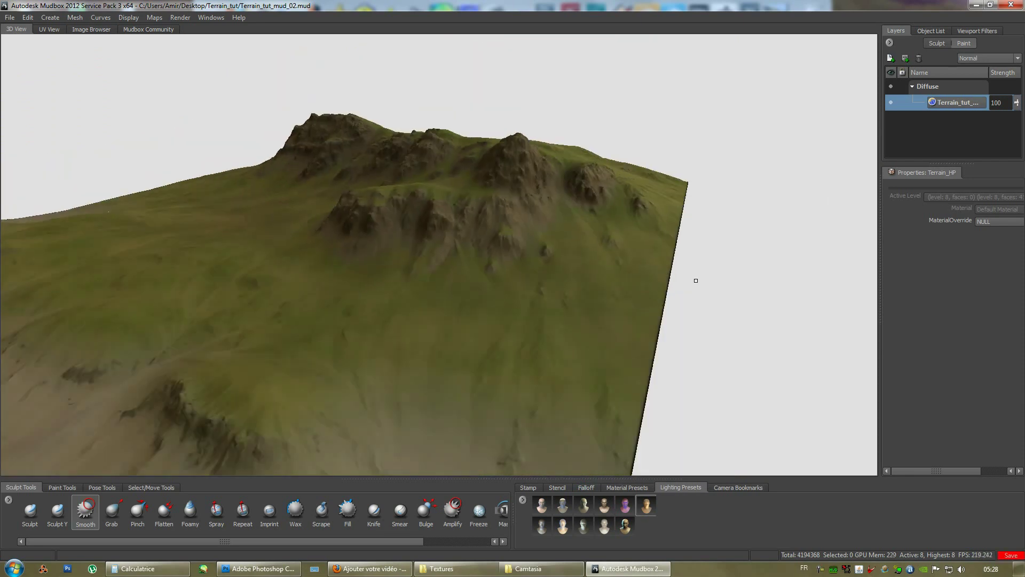
Turn flat lighting back on and check the diffuse texture across the whole terrain
right_click(745, 278)
right_click_drag(700, 275, 707, 265)
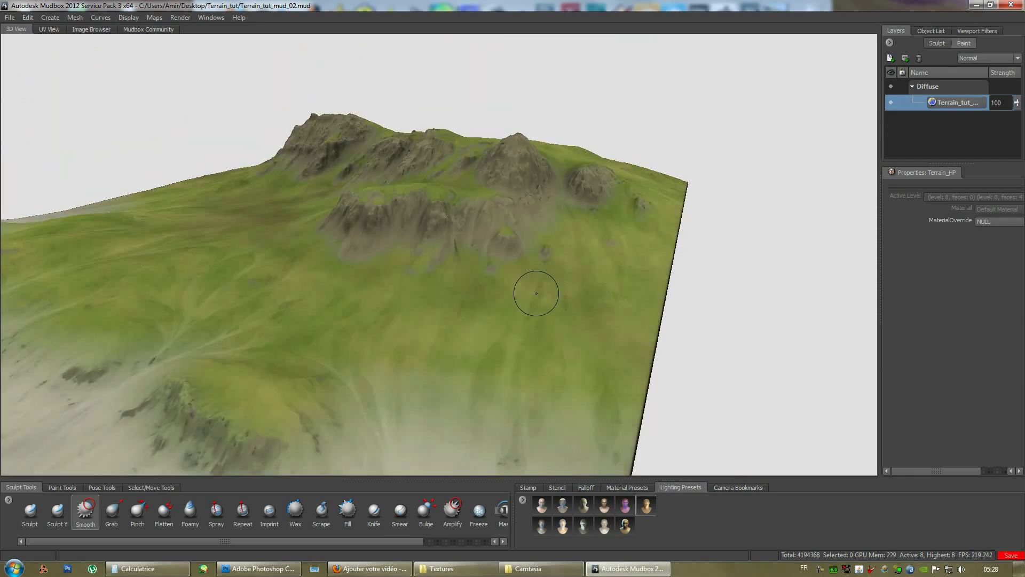
left_click_drag(443, 294, 507, 292, "alt")
right_click_drag(507, 293, 435, 251, "alt")
left_click_drag(435, 251, 243, 264, "alt")
right_click_drag(534, 318, 477, 300, "alt")
left_click_drag(477, 300, 495, 266, "alt")
right_click_drag(495, 267, 435, 335, "alt")
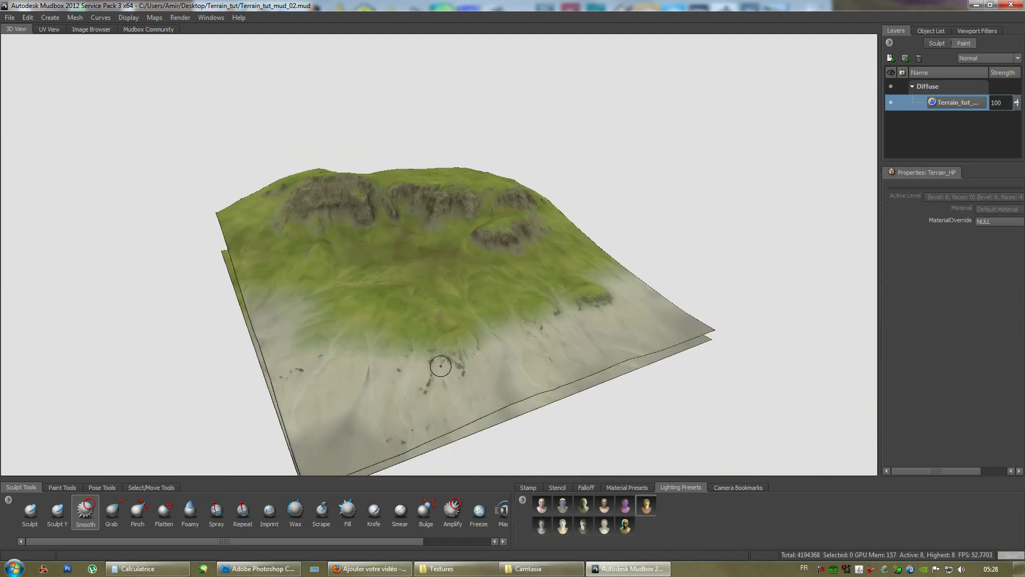
Switch to Photoshop and duplicate the Cavity_Mudbox layer in Terrain_tut_Diffuse.psd as "Cavity_Mudbox copy"
left_click(258, 568)
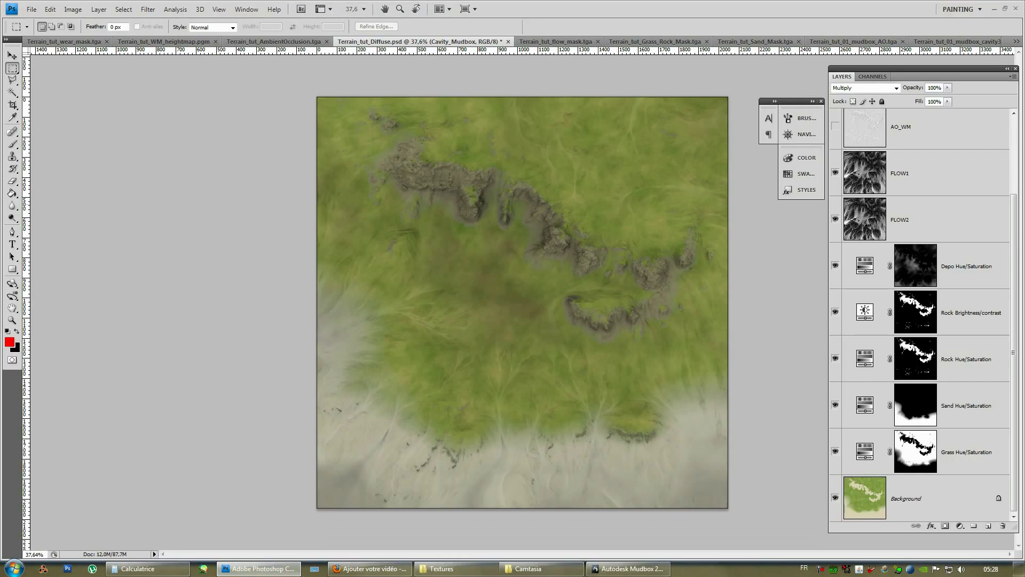
scroll(595, 209, "up", 1, "alt")
left_click(930, 173)
scroll(930, 216, "up", 2)
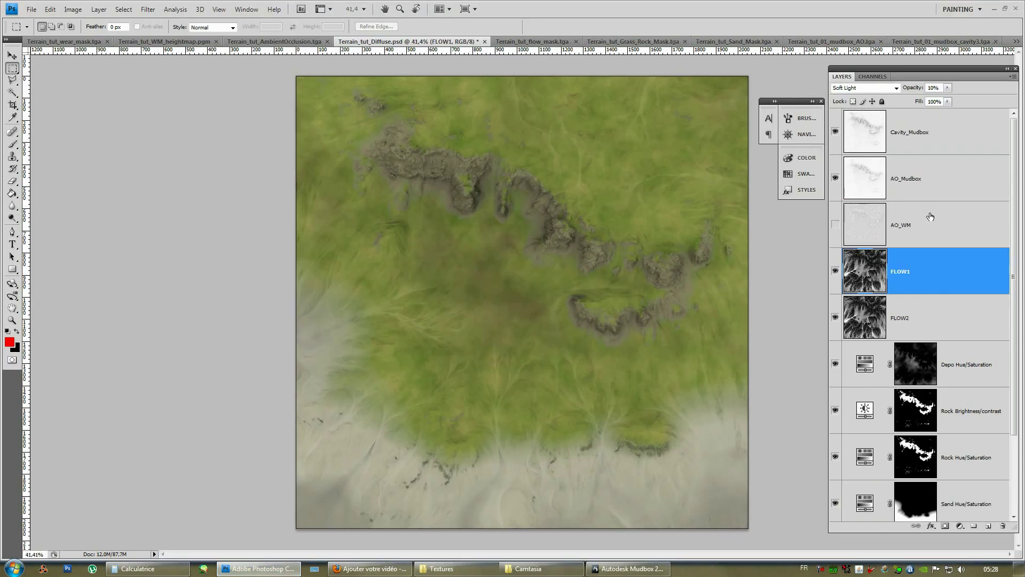
left_click(913, 133)
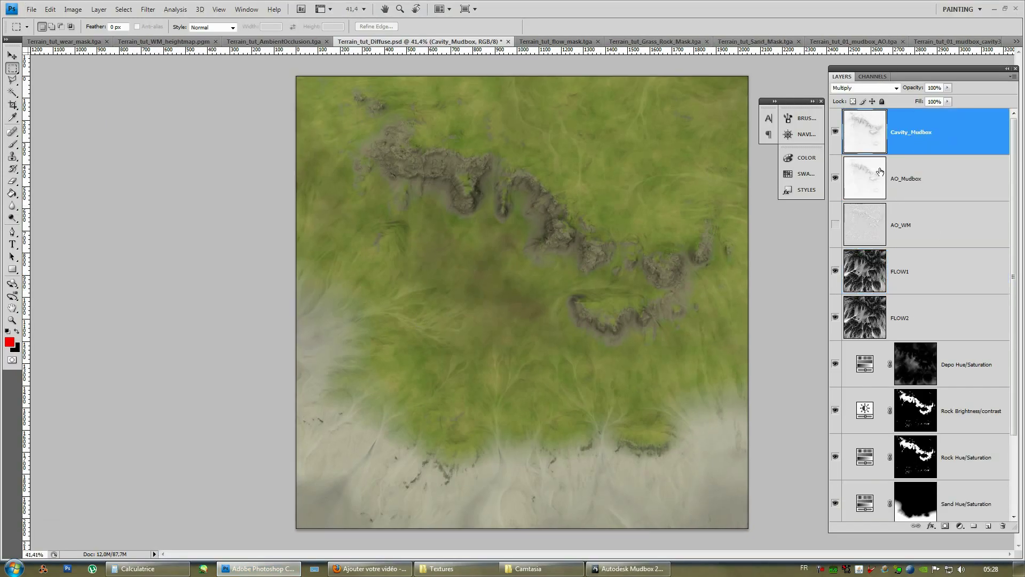
right_click(948, 188)
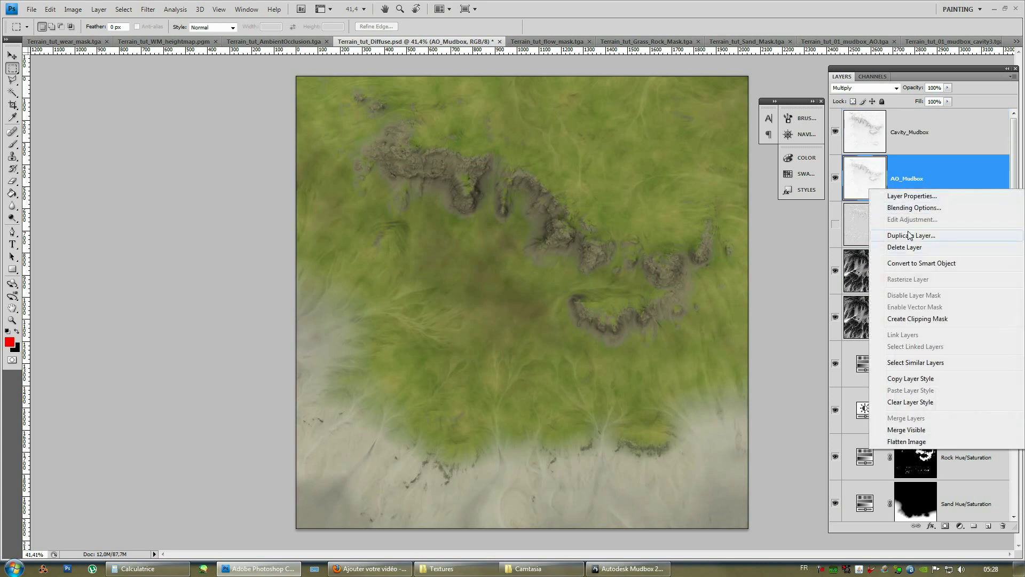
left_click(940, 152)
left_click(942, 139)
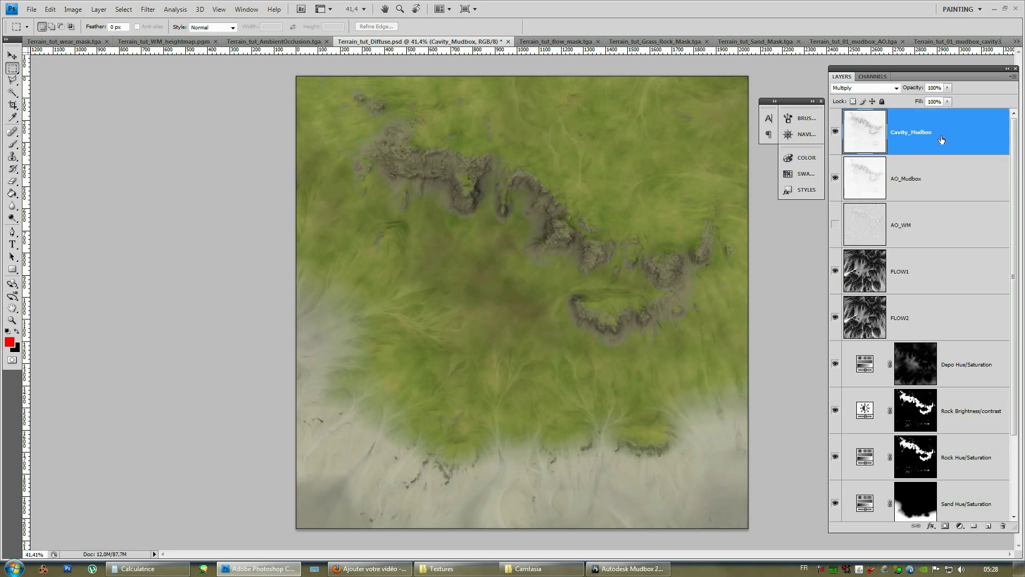
right_click(941, 139)
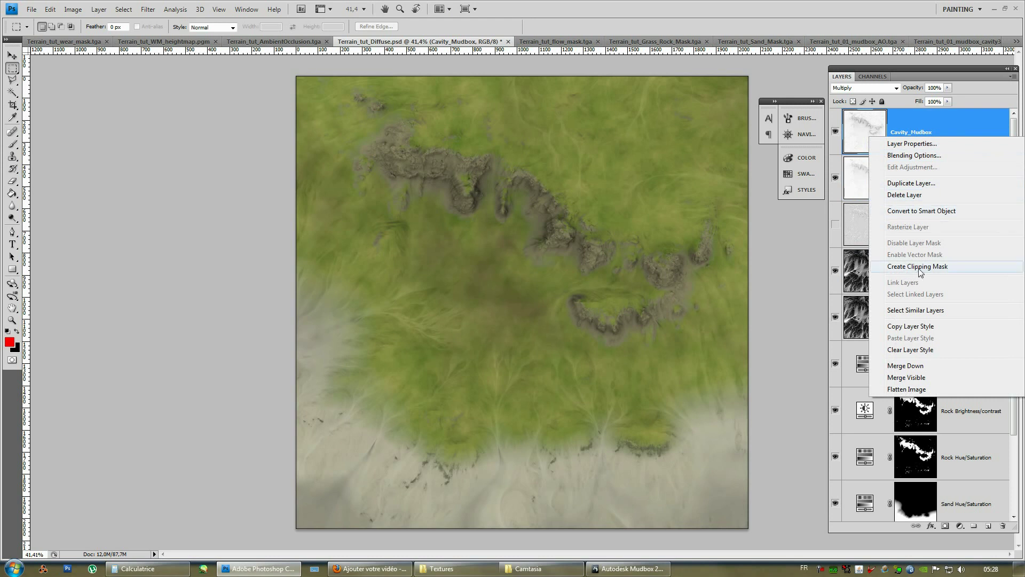
left_click(924, 184)
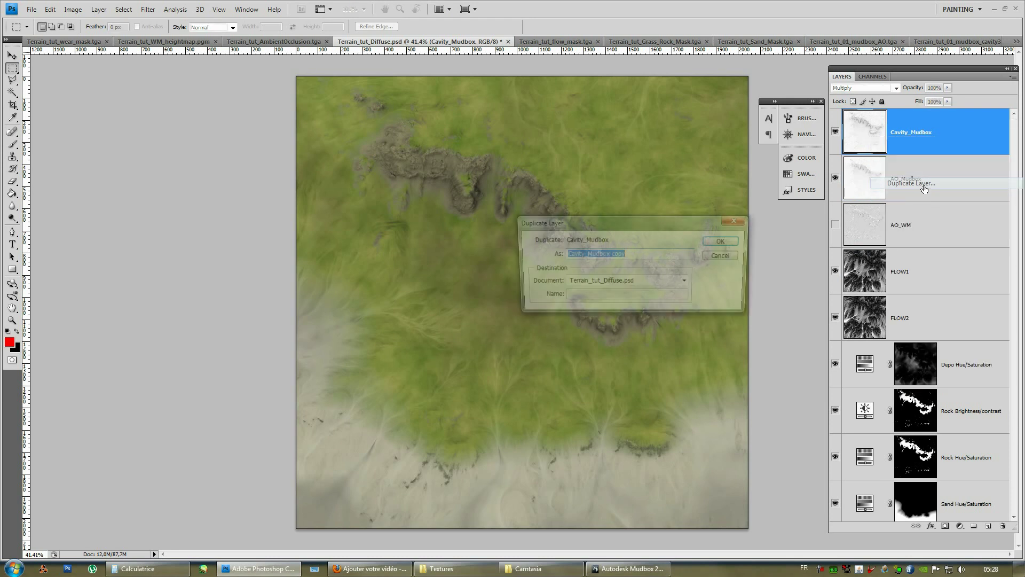
left_click(717, 241)
scroll(552, 200, "up", 9, "alt")
scroll(552, 201, "down", 5, "alt")
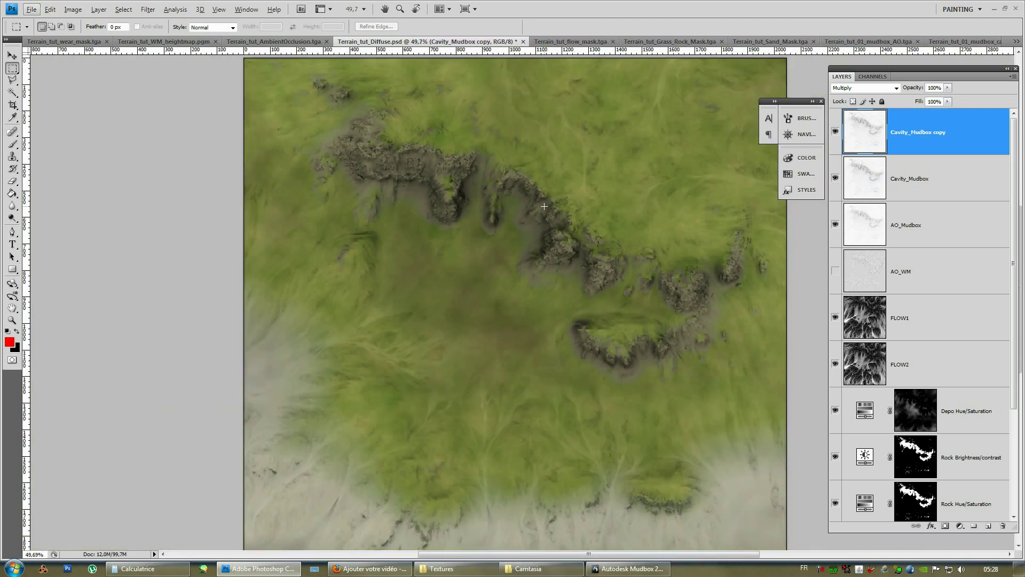
Save a Targa copy of the diffuse texture over Terrain_tut_Diffuse.tga in the Textures folder, accepting the export options
key("ctrl+shift+s")
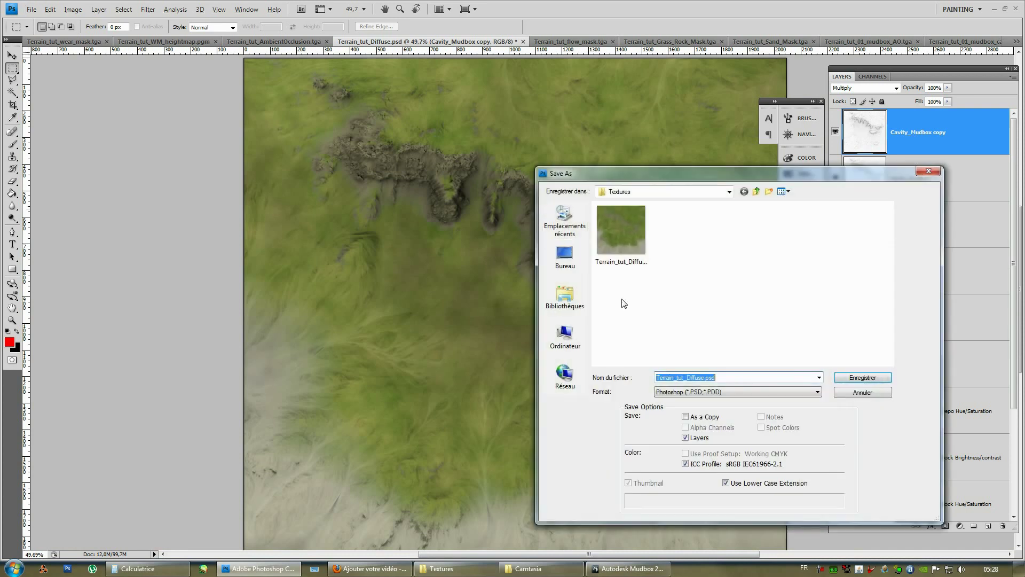
left_click(720, 395)
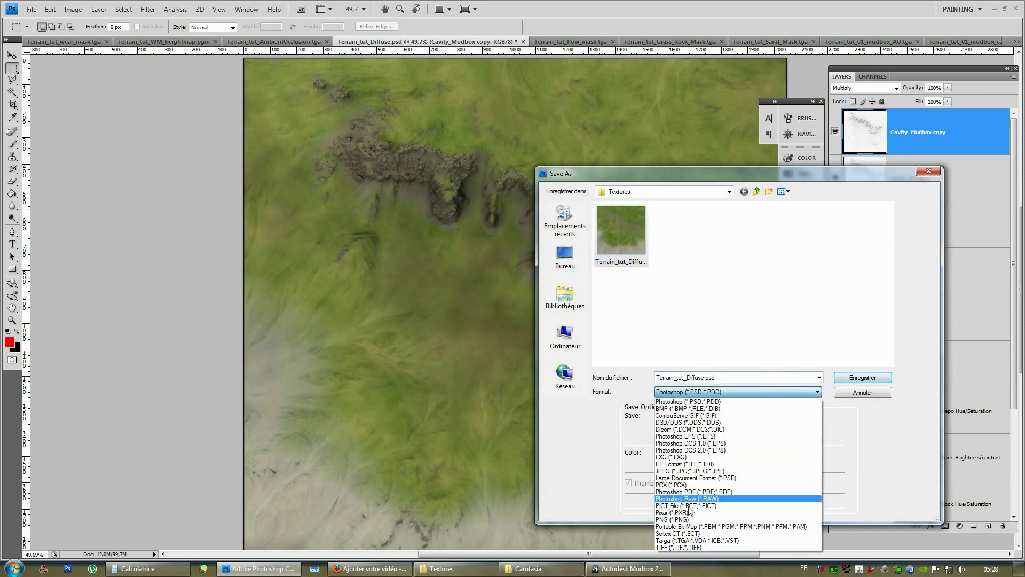
left_click(694, 543)
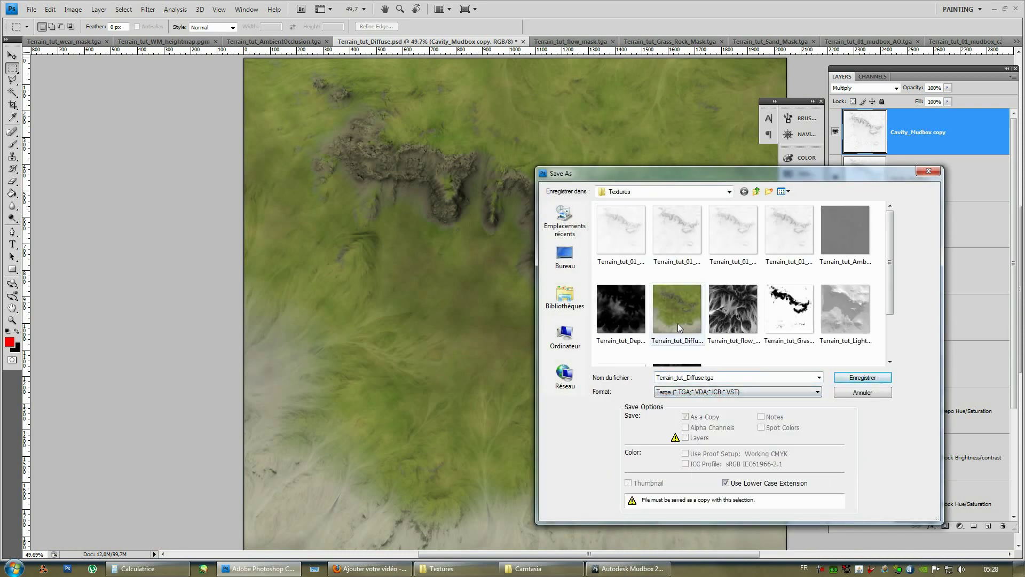
left_click(863, 378)
left_click(510, 217)
left_click(543, 279)
Switch to Mudbox and refresh the terrain's diffuse paint layer from the saved texture
left_click(627, 568)
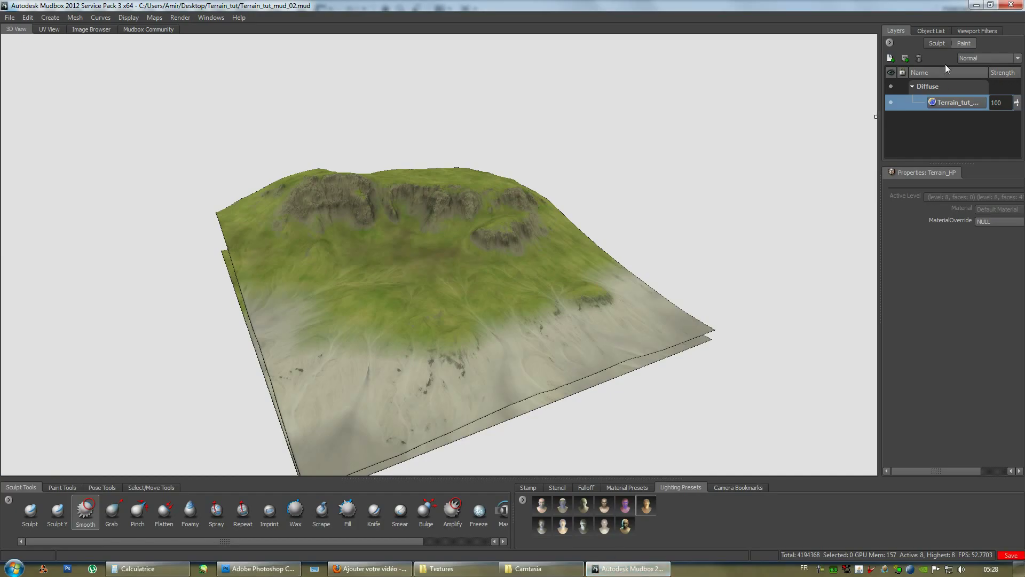
right_click(974, 102)
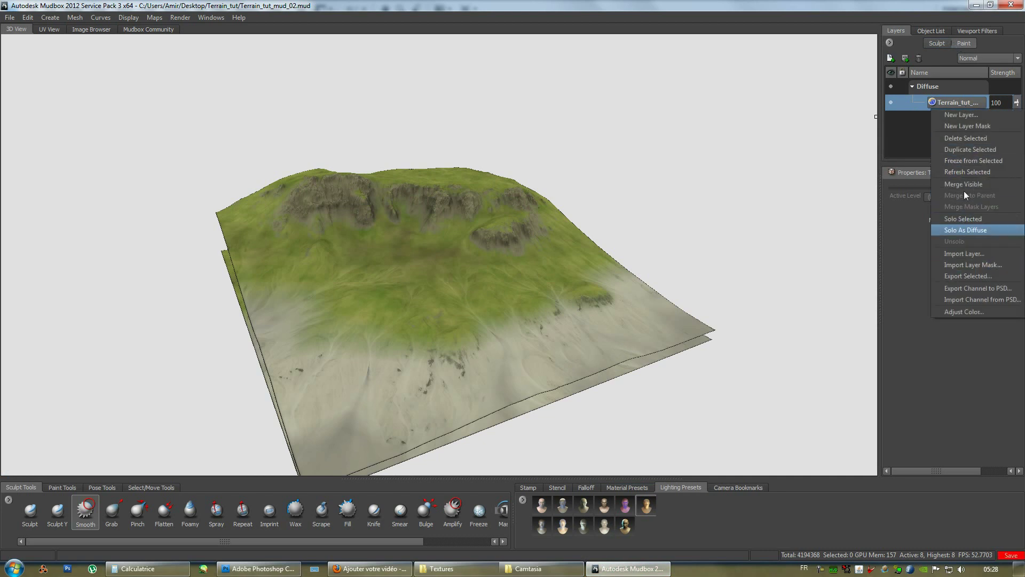
left_click(967, 172)
Examine the darkened cavities on the rock cliffs up close and from several angles around the terrain
left_click_drag(355, 275, 536, 241, "alt")
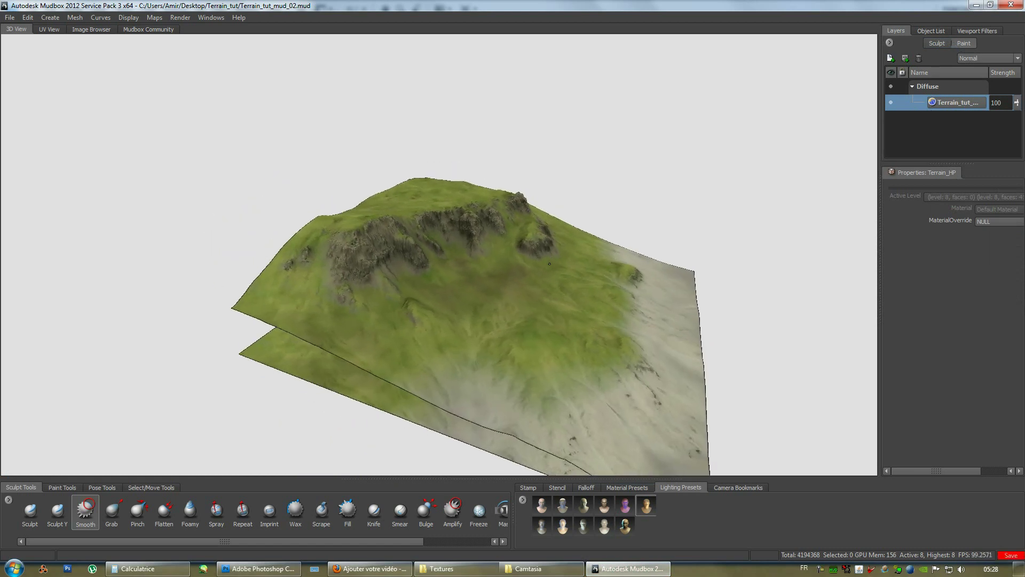
right_click_drag(536, 240, 560, 301, "alt")
left_click_drag(262, 247, 462, 243, "alt")
right_click_drag(463, 243, 465, 278, "alt")
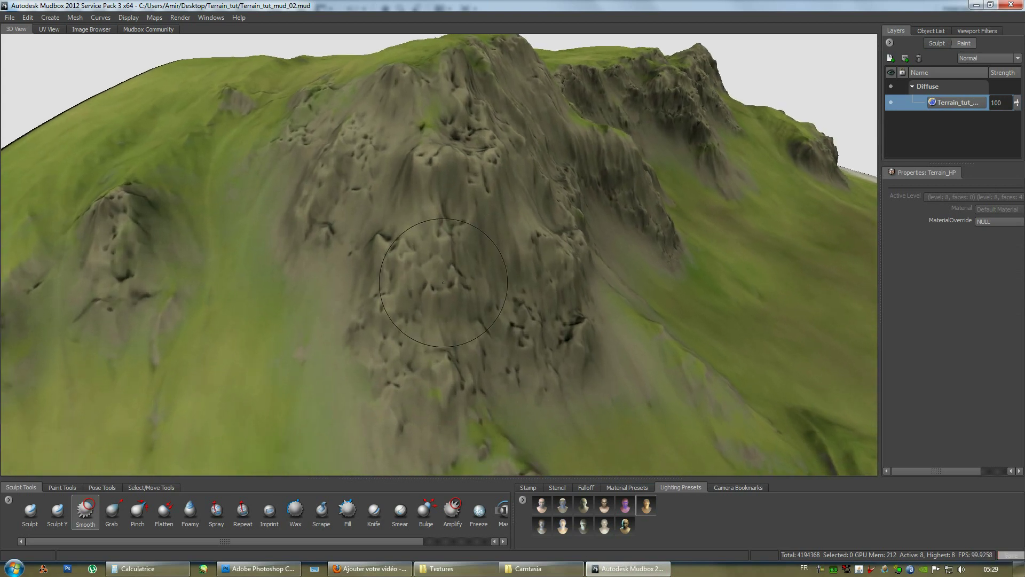
mouse_move(418, 293)
left_mouse_down("alt")
mouse_move(520, 295)
mouse_move(424, 274)
left_mouse_up("alt")
right_click_drag(424, 273, 405, 263, "alt")
mouse_move(422, 282)
left_mouse_down("alt")
mouse_move(442, 277)
mouse_move(445, 313)
mouse_move(548, 372)
left_mouse_up("alt")
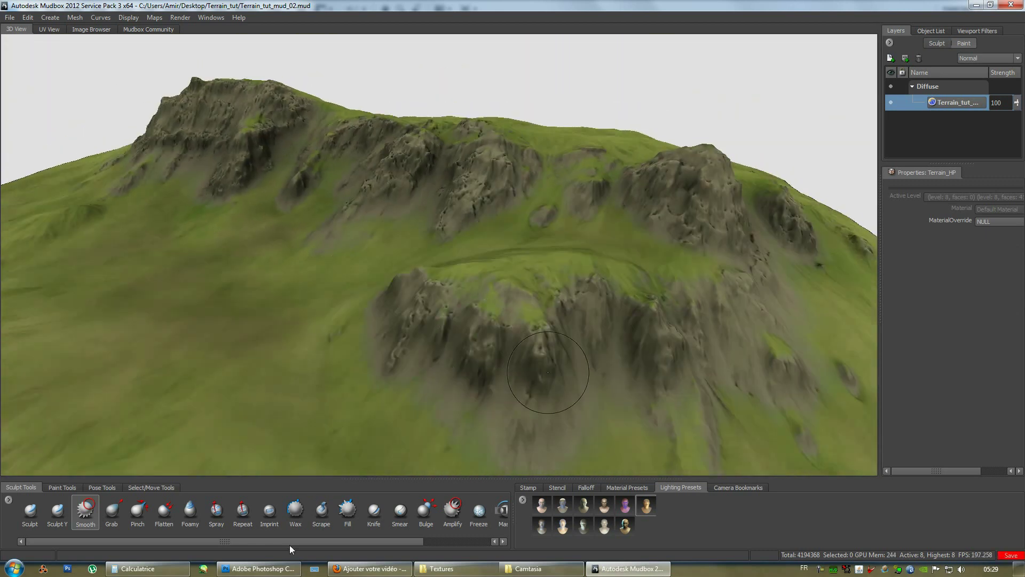
Switch to Photoshop and delete the "Cavity_Mudbox copy" layer from the diffuse texture
left_click(280, 568)
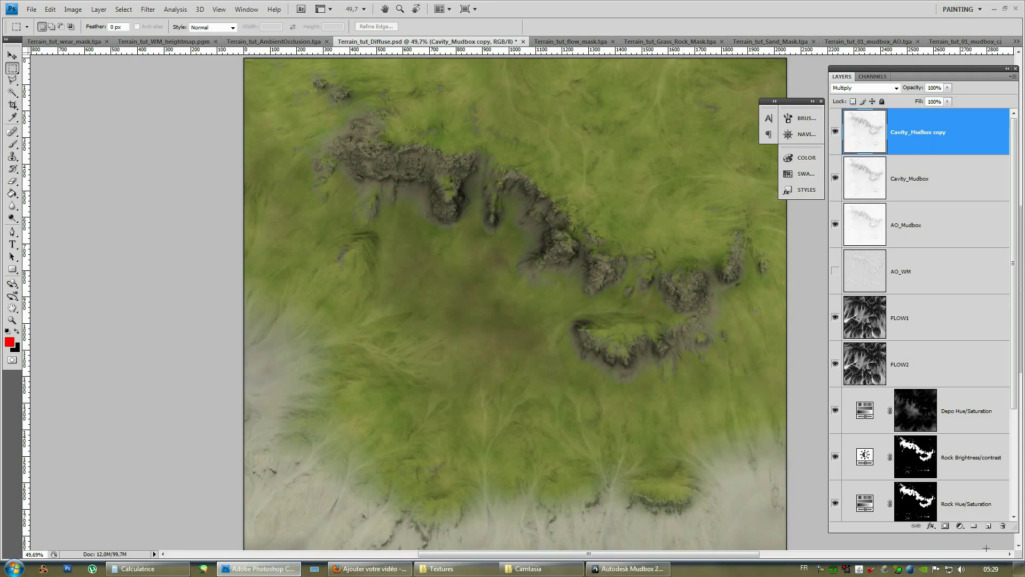
left_click(1002, 528)
left_click(513, 213)
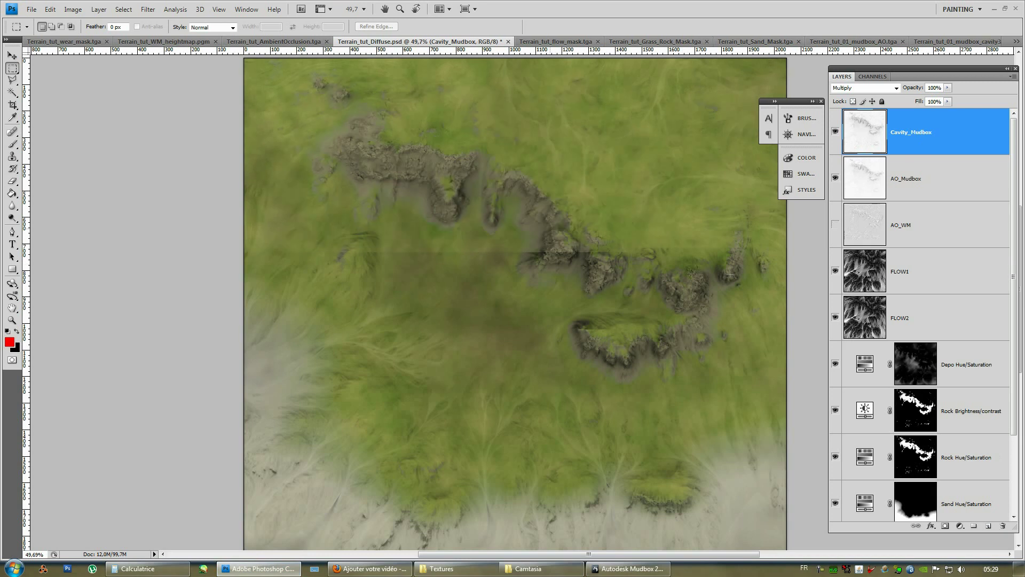
Duplicate the AO_Mudbox layer in the diffuse texture and check the darker rock shading
right_click(946, 181)
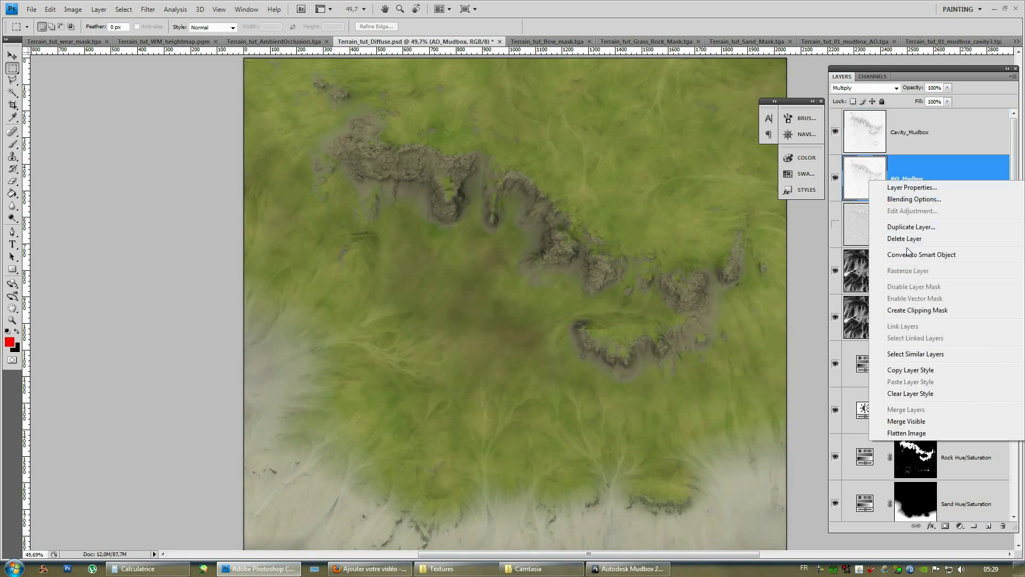
left_click(911, 227)
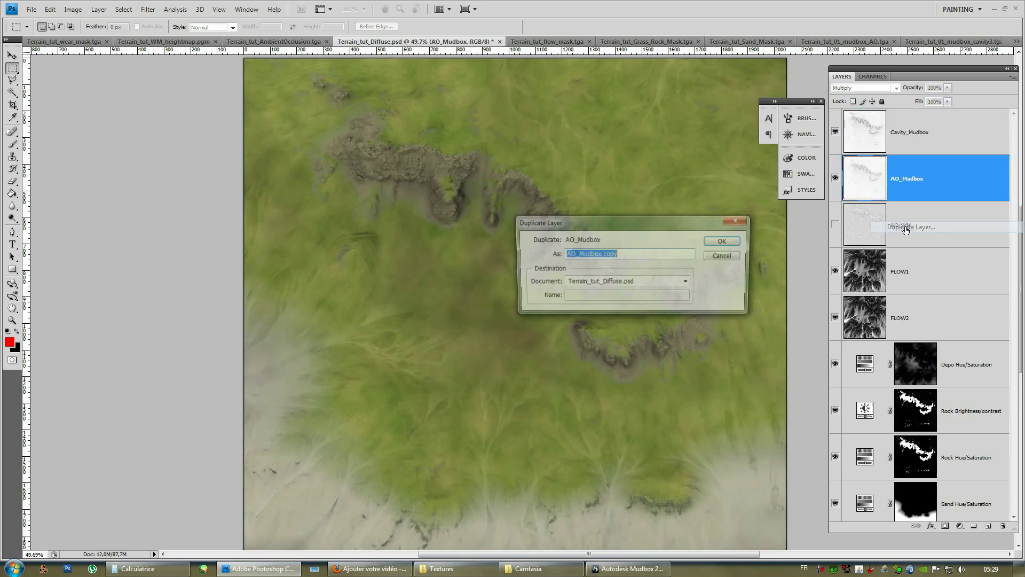
left_click(725, 241)
scroll(573, 286, "up", 3, "alt")
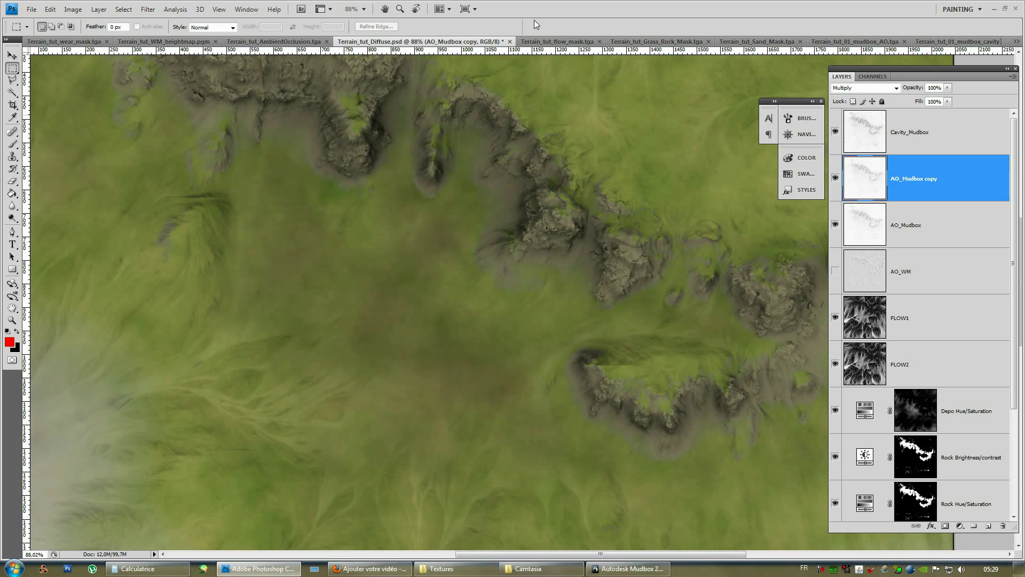
scroll(526, 328, "down", 4, "alt")
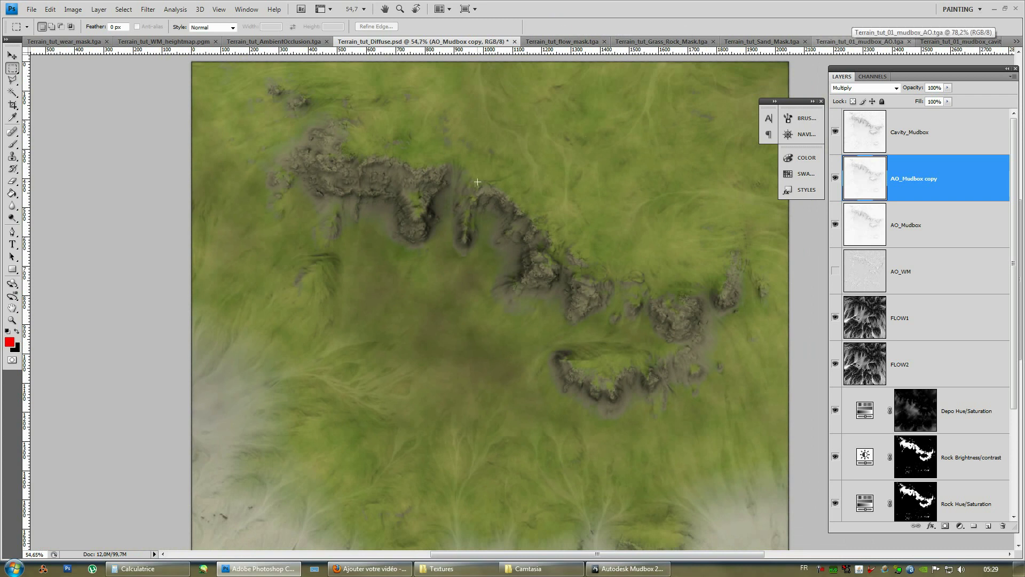
Switch to Mudbox and open the ambient occlusion settings for extracting the terrain's texture maps
left_click(362, 570)
left_click(362, 570)
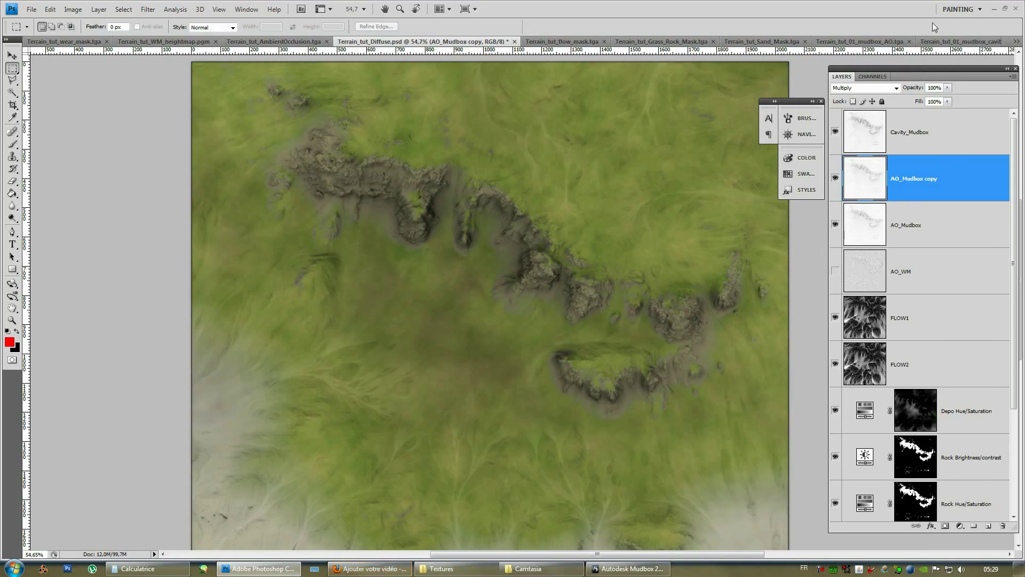
left_click(994, 9)
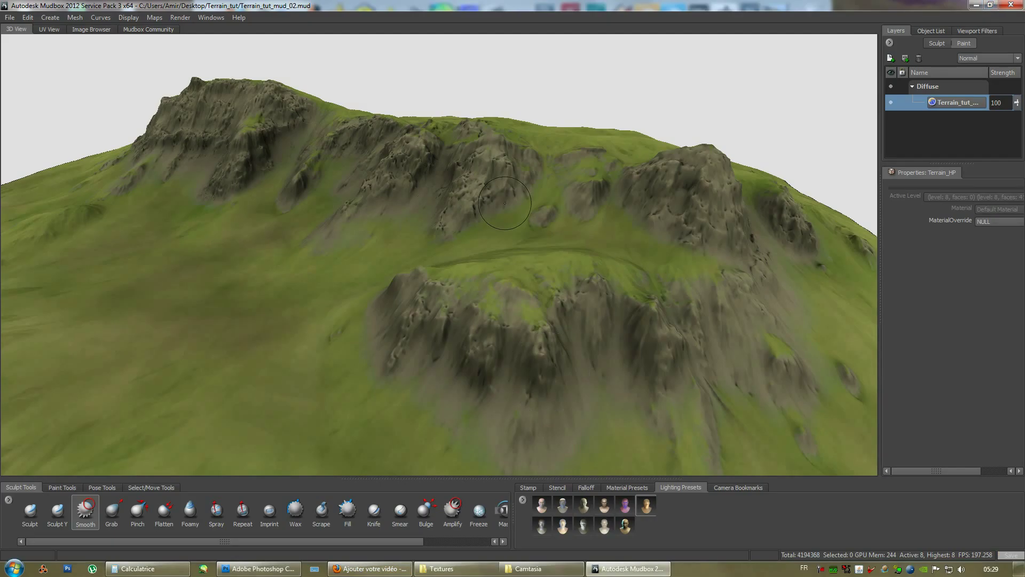
left_click_drag(487, 215, 593, 206, "alt")
right_click_drag(593, 206, 439, 184, "alt")
left_click_drag(439, 184, 442, 181, "alt")
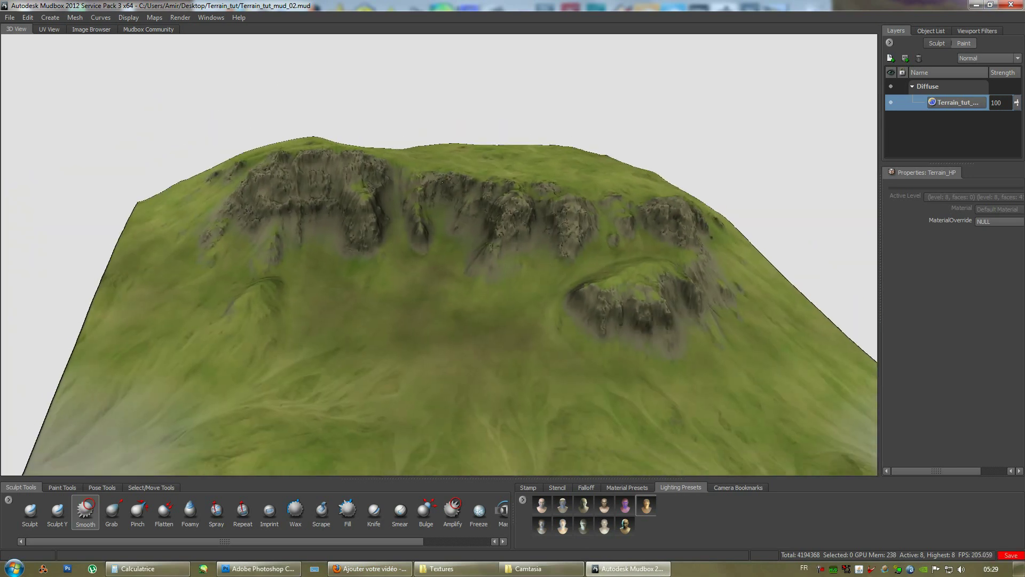
left_click(167, 17)
mouse_move(154, 17)
mouse_move(187, 28)
left_click(264, 29)
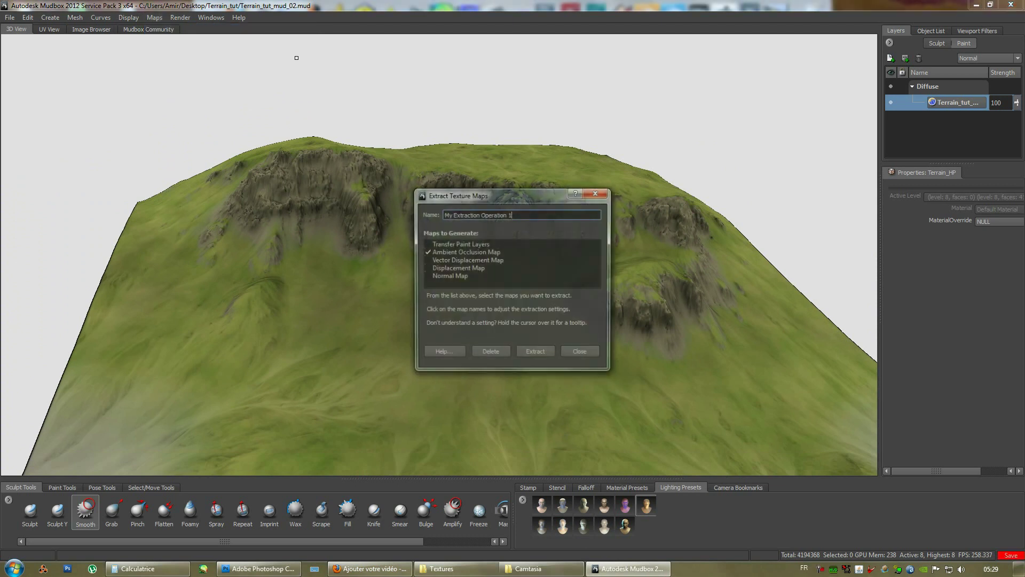
left_click(483, 245)
left_click_drag(625, 329, 611, 419)
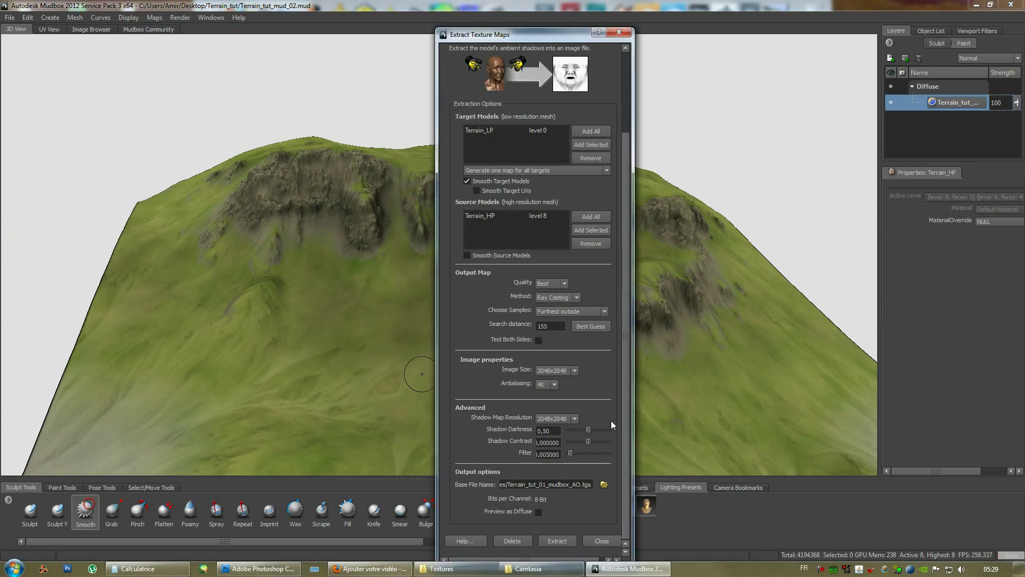
Set the ambient occlusion map's Filter value to -0,00001
left_click_drag(560, 454, 504, 452)
type("-")
key("End")
key("BackSpace")
key("BackSpace")
key("BackSpace")
key("BackSpace")
type("1")
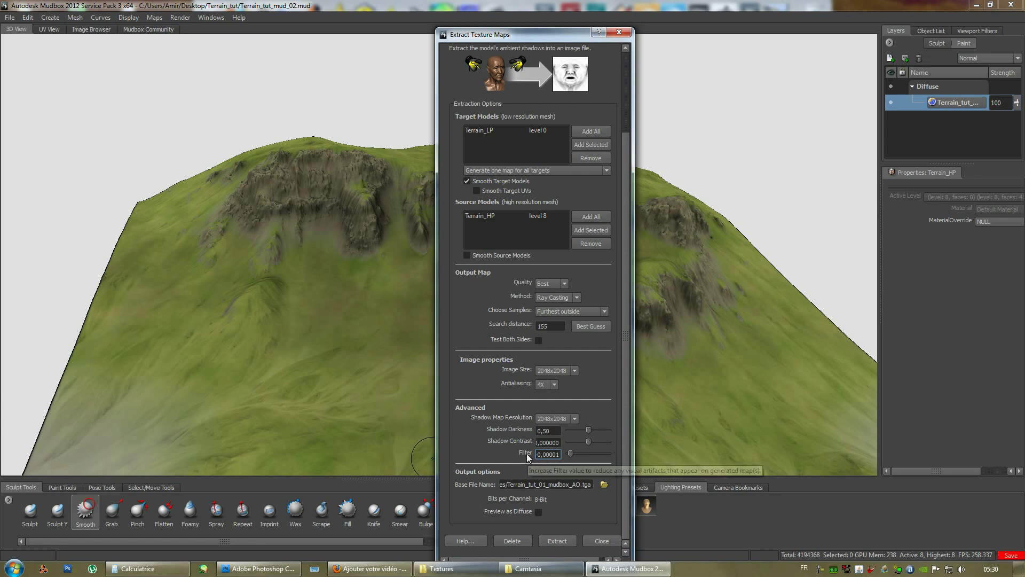
Set the extraction to Fast quality, 512x512 image size, antialiasing Off and 512x512 shadow map resolution
left_click(549, 369)
left_click(552, 389)
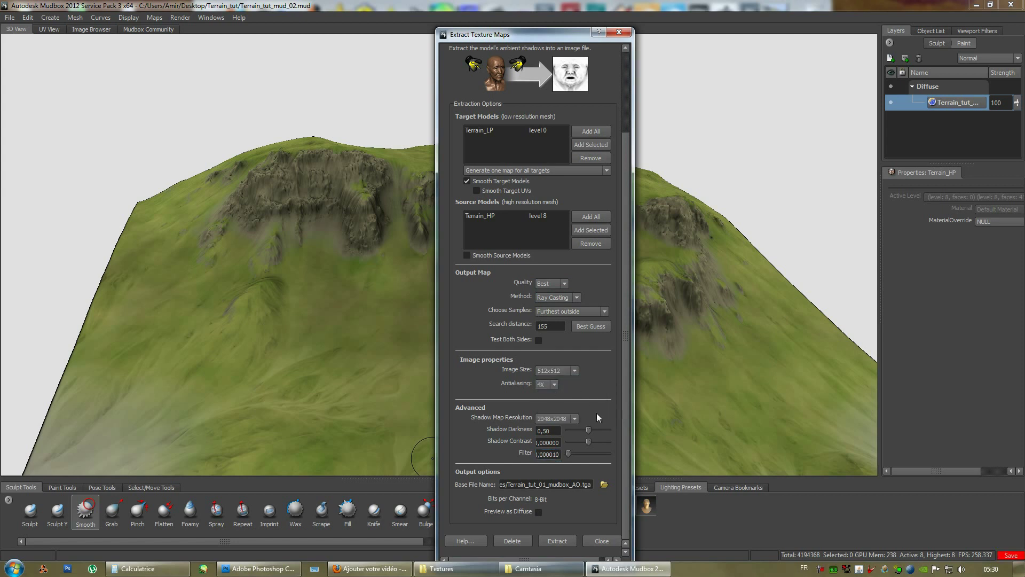
left_click(559, 414)
left_click(562, 437)
left_click(553, 385)
left_click(546, 395)
left_click(560, 282)
left_click(553, 300)
Name the output file Terrain_tut_01_mudbox_edge_HL and extract the ambient occlusion map
left_click(582, 483)
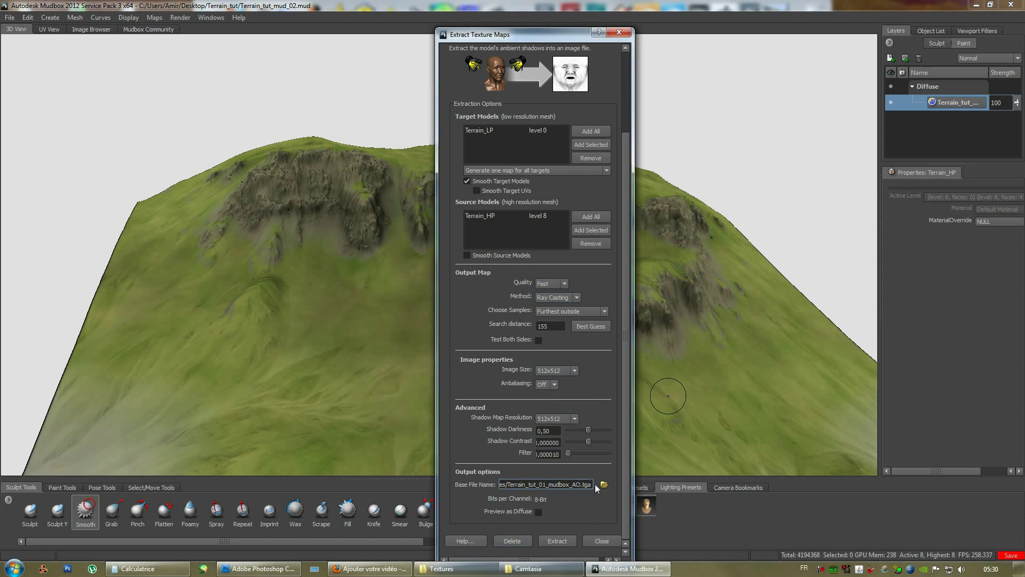
key("BackSpace")
key("BackSpace")
key("BackSpace")
key("BackSpace")
key("BackSpace")
key("BackSpace")
type("edge")
type(".")
type("_H")
type("L")
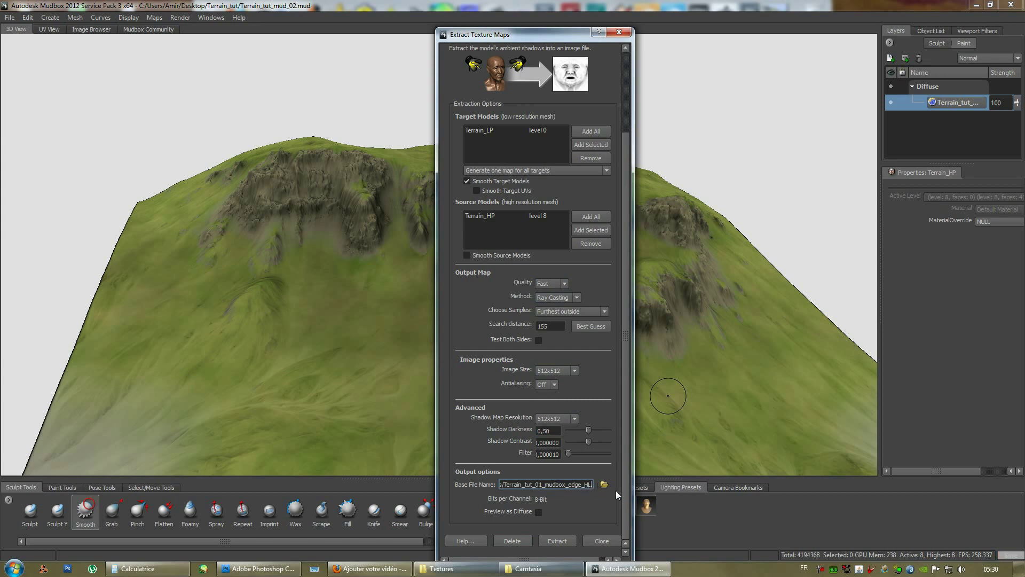
left_click(558, 541)
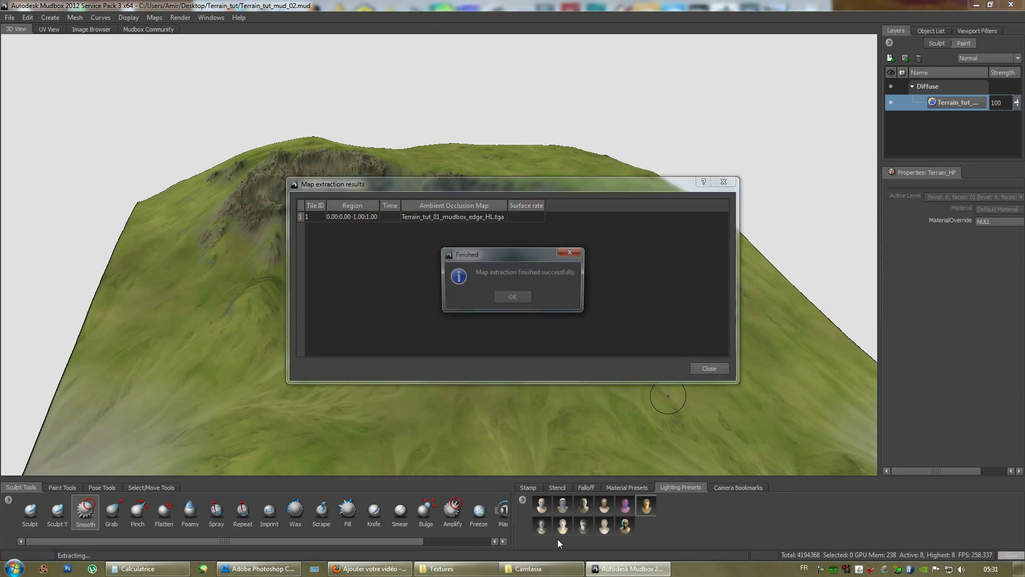
left_click(530, 297)
left_click(706, 369)
Open Terrain_tut_01_mudbox_edge_HL.tga from the Textures folder in Photoshop
left_click(442, 568)
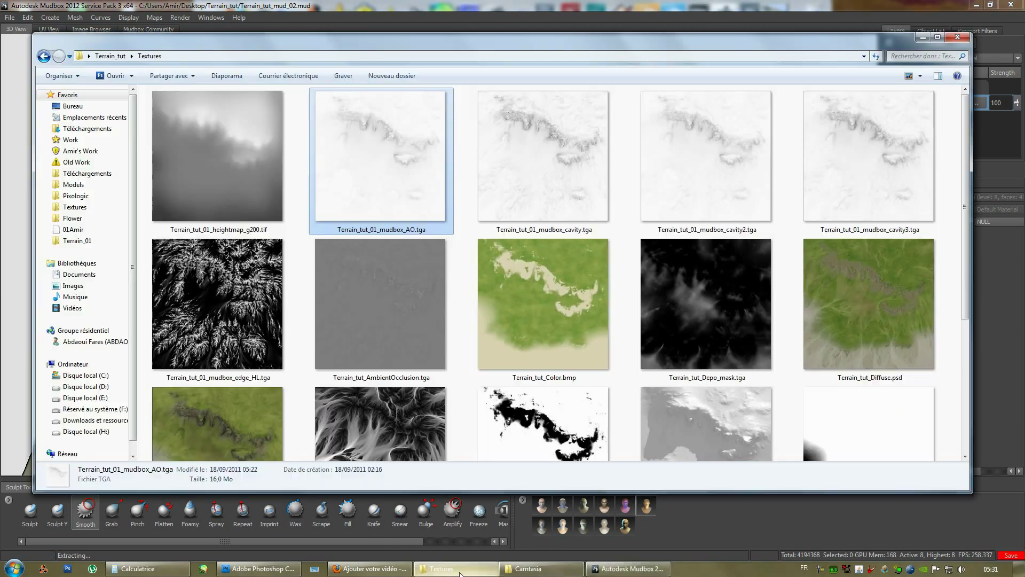
left_click(731, 294)
scroll(732, 294, "down", 3)
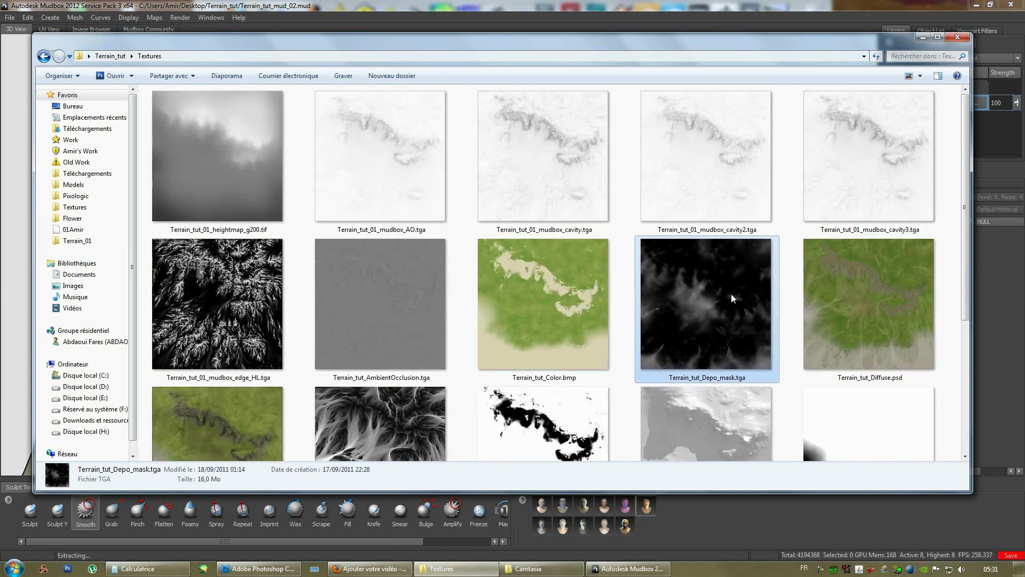
left_click(215, 381)
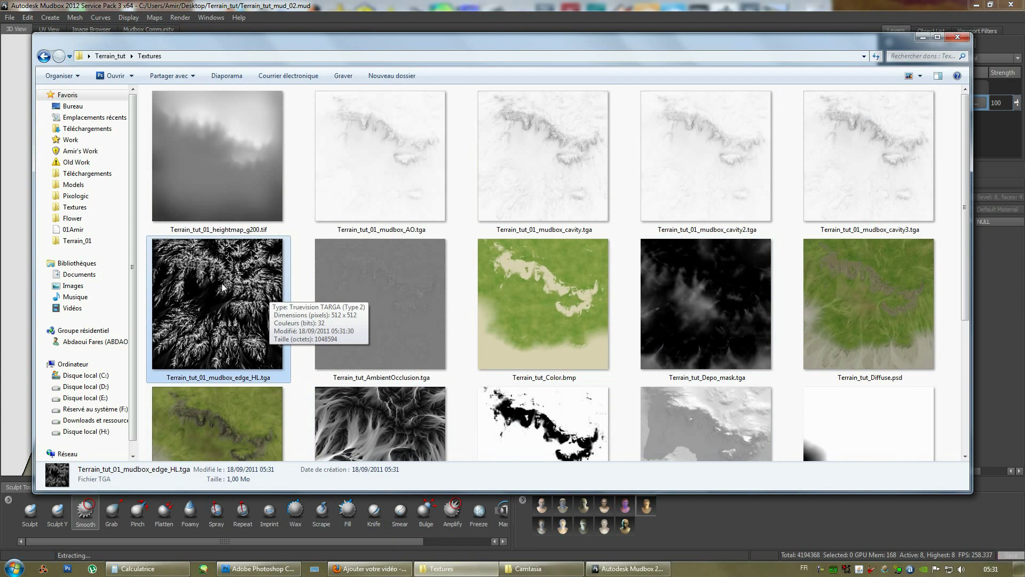
left_click_drag(221, 286, 476, 302)
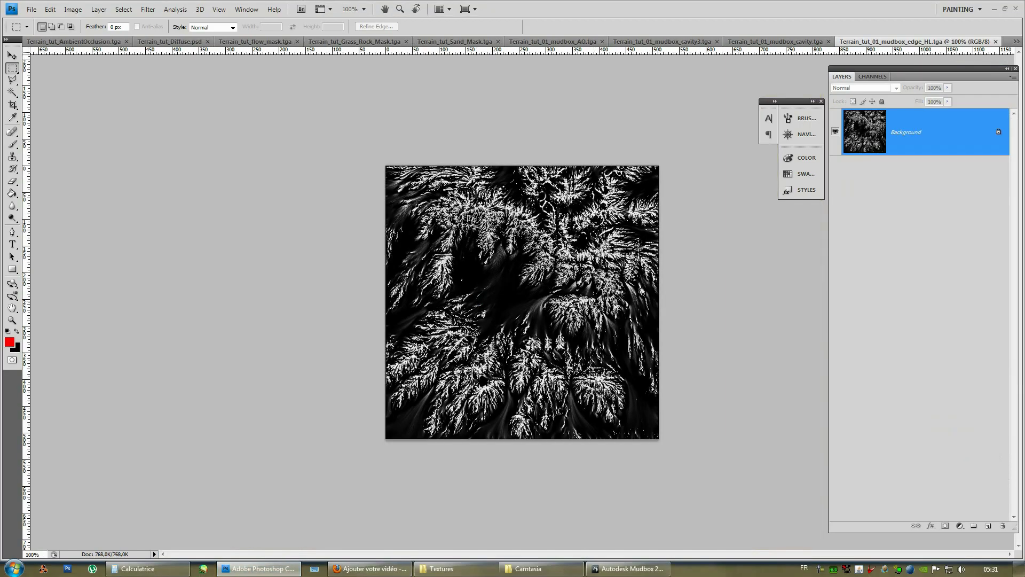
Examine the edge highlight map's branching pattern up close and compare it with the Terrain_tut_01_mudbox_cavity.tga map
scroll(582, 216, "up", 13, "alt")
left_click_drag(403, 215, 466, 320)
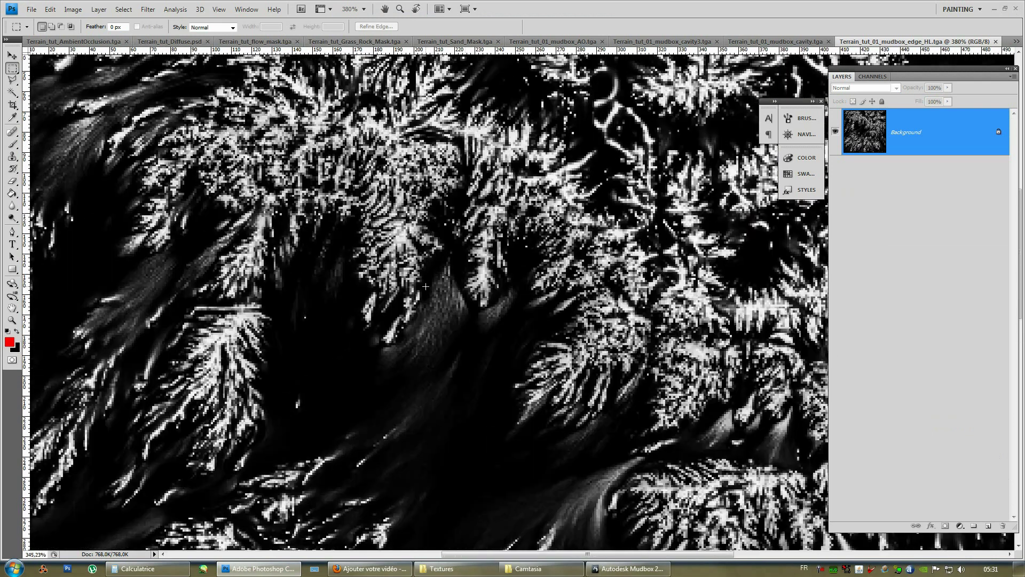
scroll(466, 320, "down", 4, "alt")
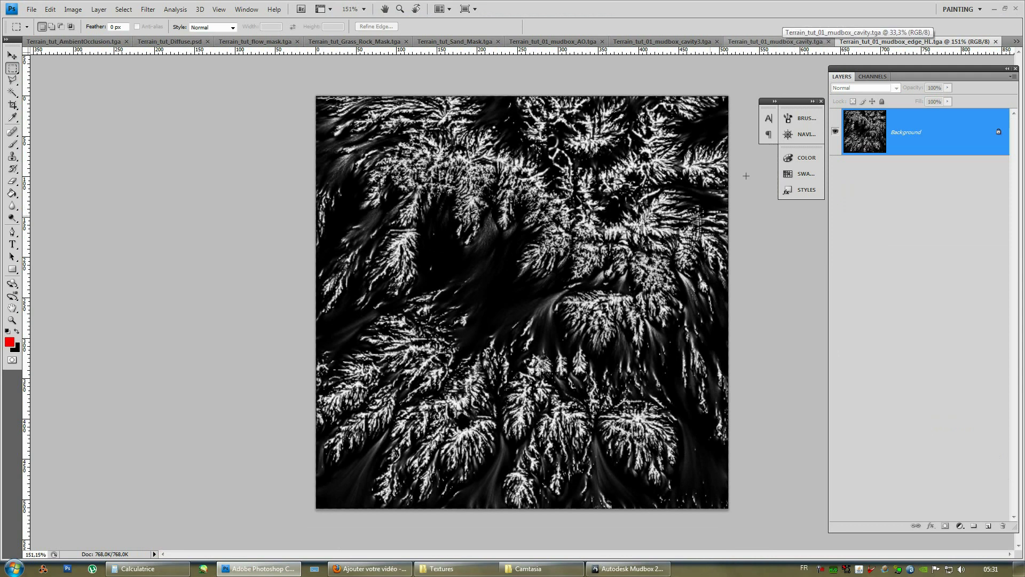
left_click(769, 42)
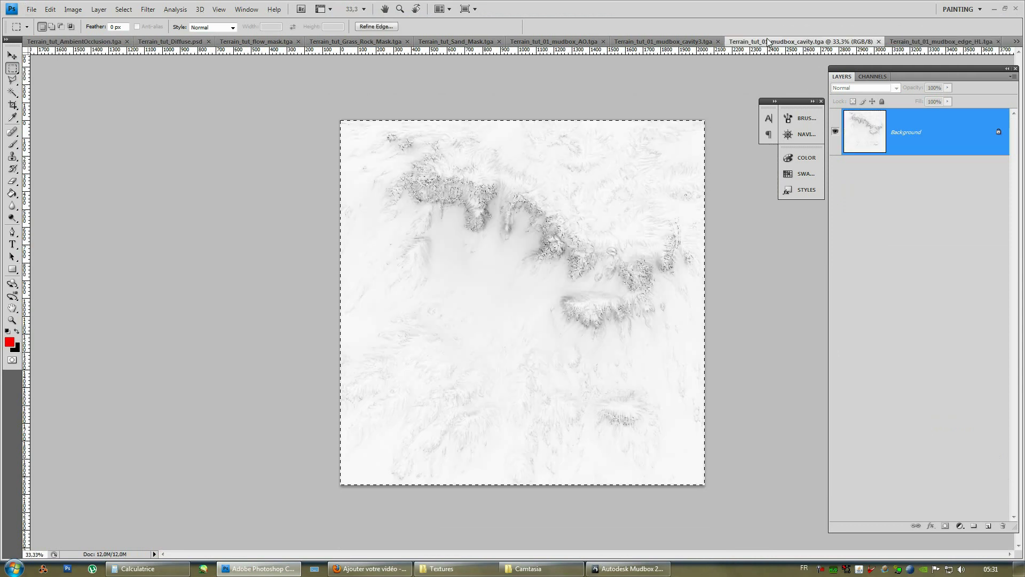
left_click(932, 42)
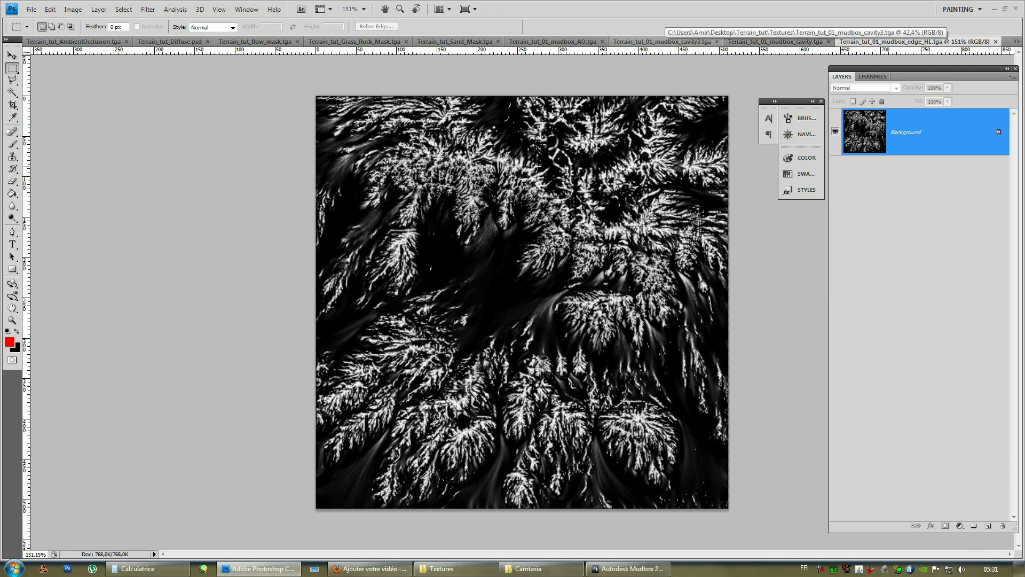
scroll(521, 268, "down", 1, "alt")
scroll(519, 269, "up", 2, "alt")
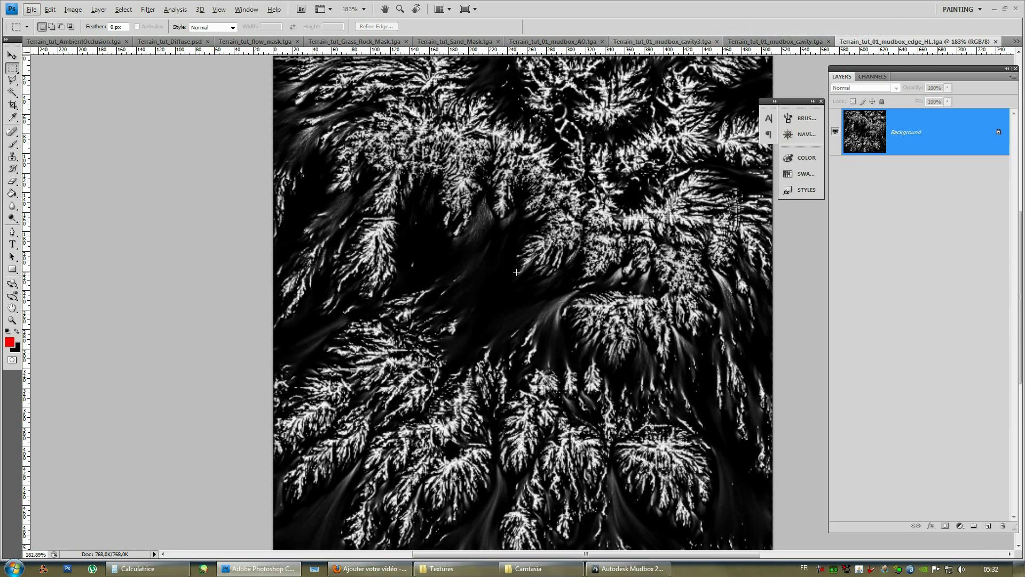
scroll(311, 231, "up", 1, "alt")
scroll(311, 231, "up", 5, "alt")
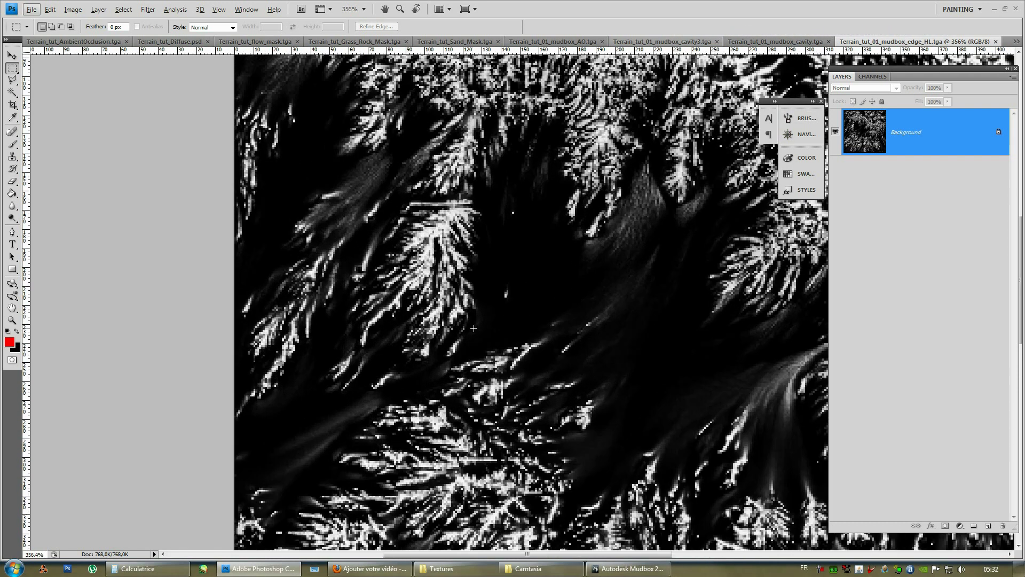
left_click_drag(527, 274, 441, 409)
left_click_drag(379, 331, 224, 307)
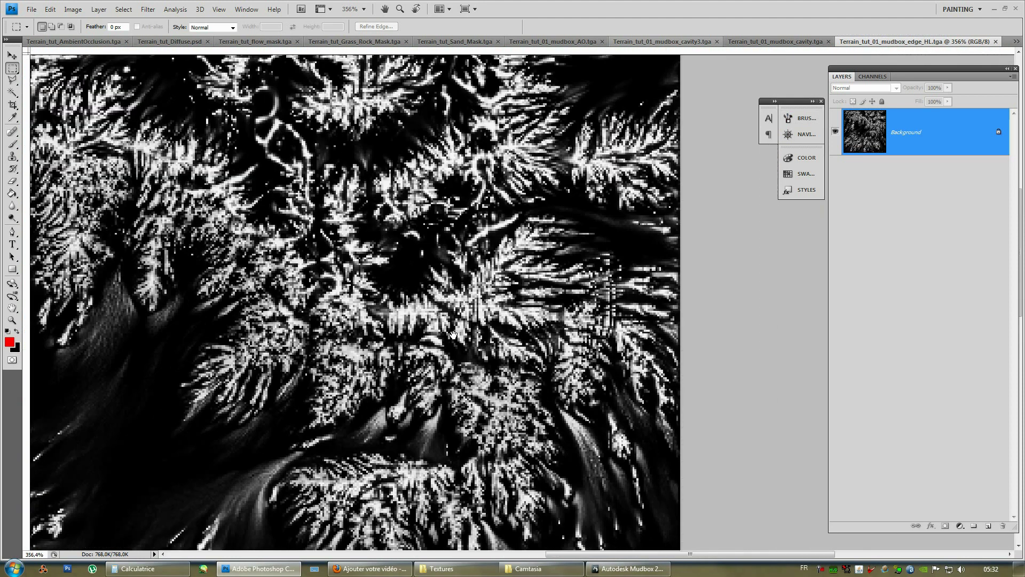
left_click_drag(266, 339, 565, 335)
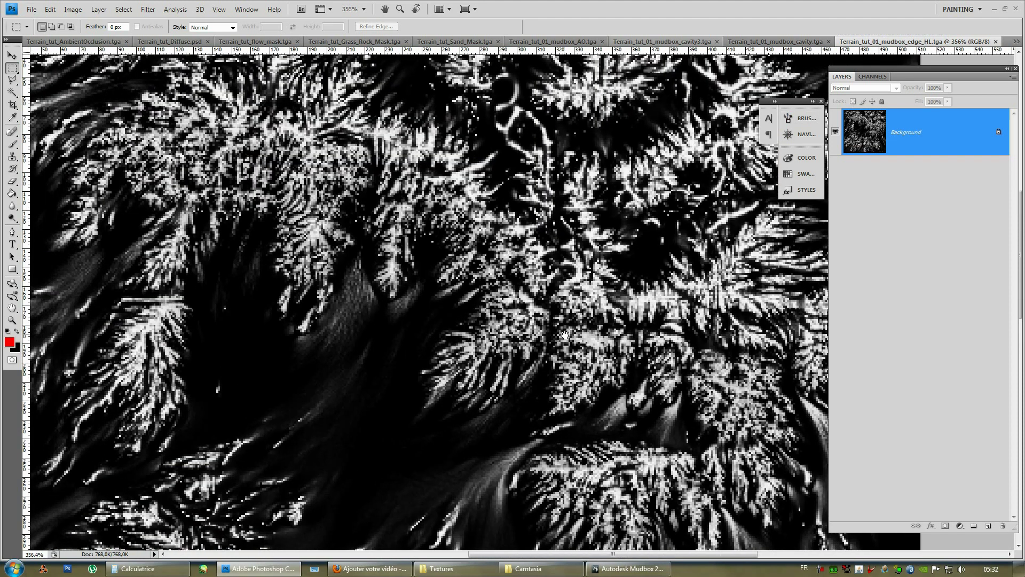
scroll(565, 335, "down", 4, "alt")
scroll(565, 335, "down", 3, "alt")
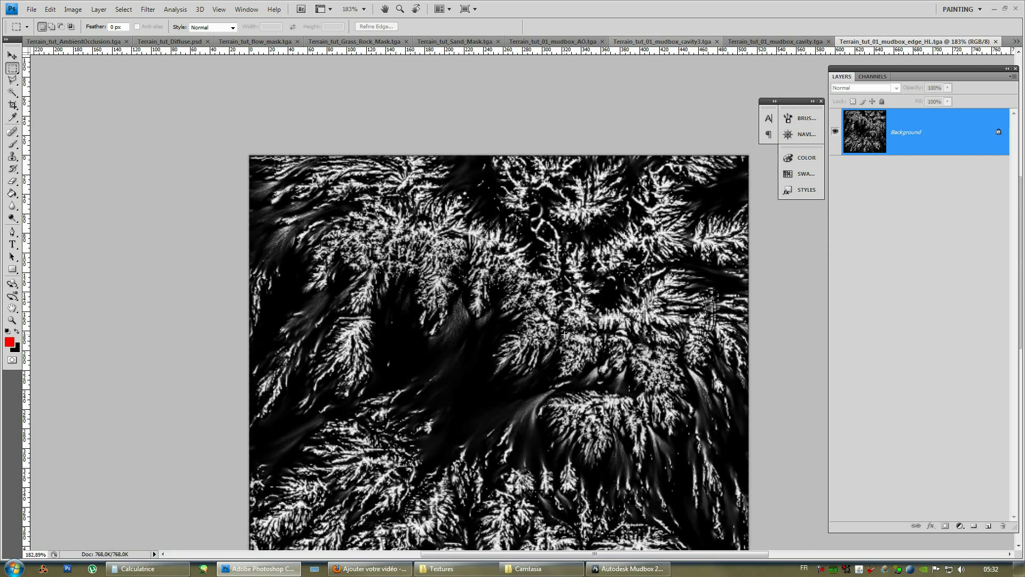
Return to the Textures folder and compare the edge highlight map with Terrain_tut_flow_mask.tga
left_click(994, 9)
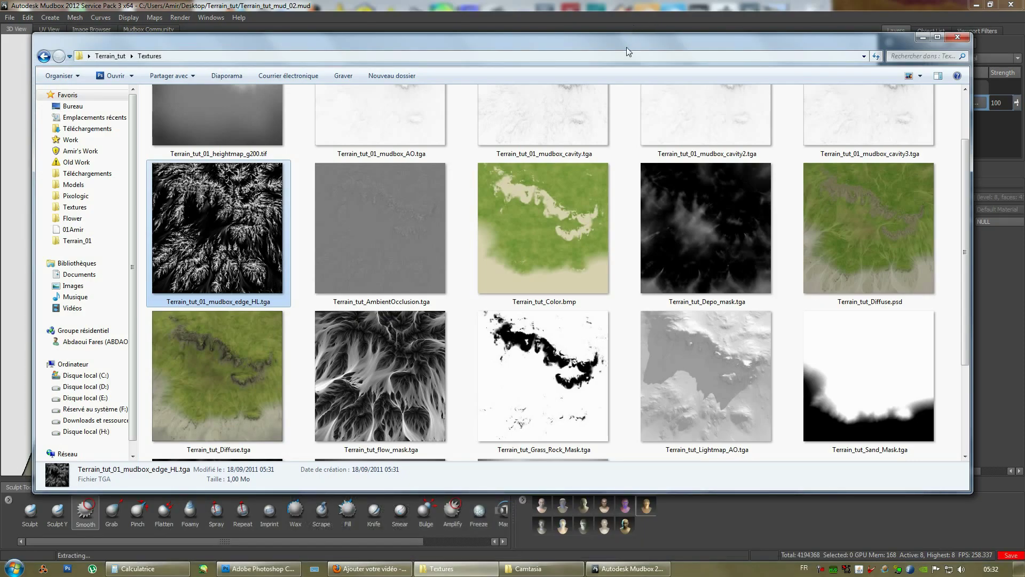
left_click_drag(626, 47, 658, 35)
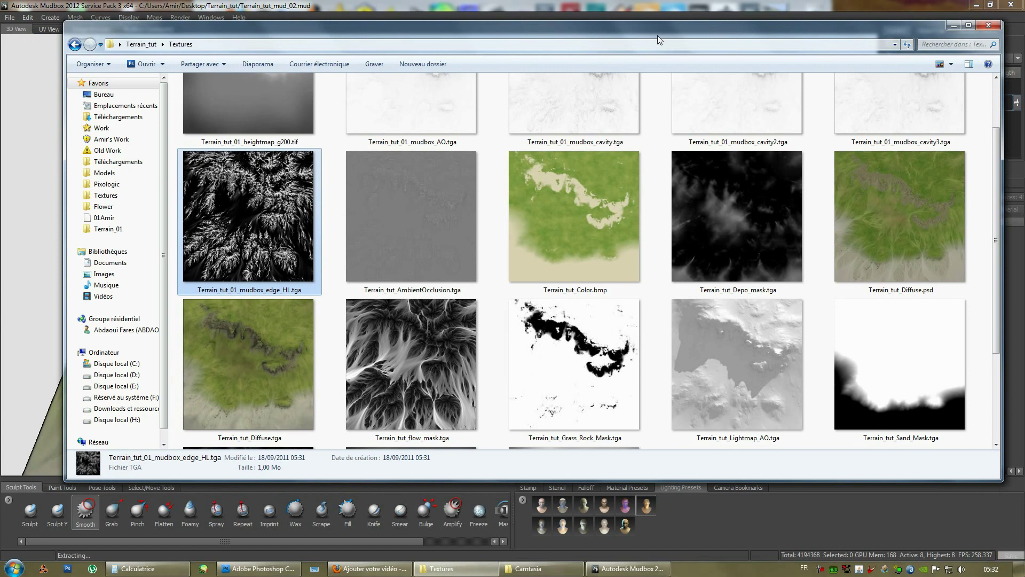
left_click(411, 372)
left_click(300, 281)
left_click(381, 336)
left_click_drag(479, 32, 475, 135)
Reopen Mudbox's ambient occlusion extraction settings and set the Filter value to -0,0001
left_click(162, 17)
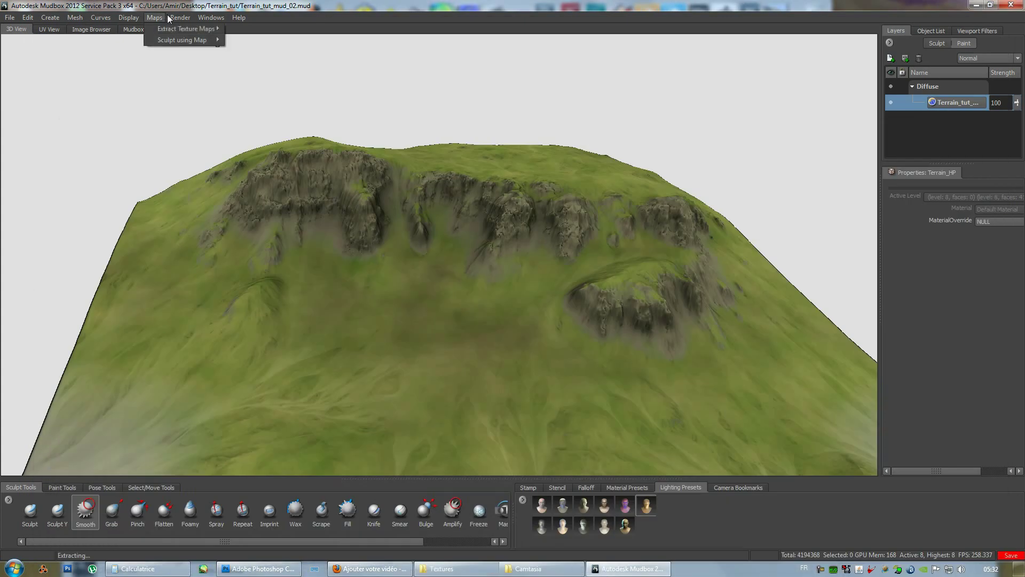
left_click(269, 44)
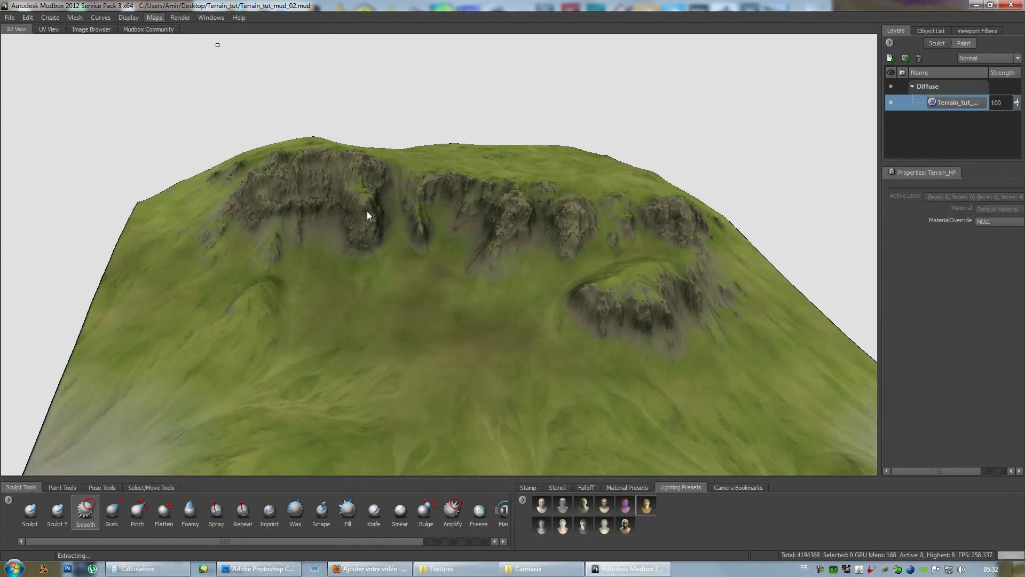
left_click(454, 251)
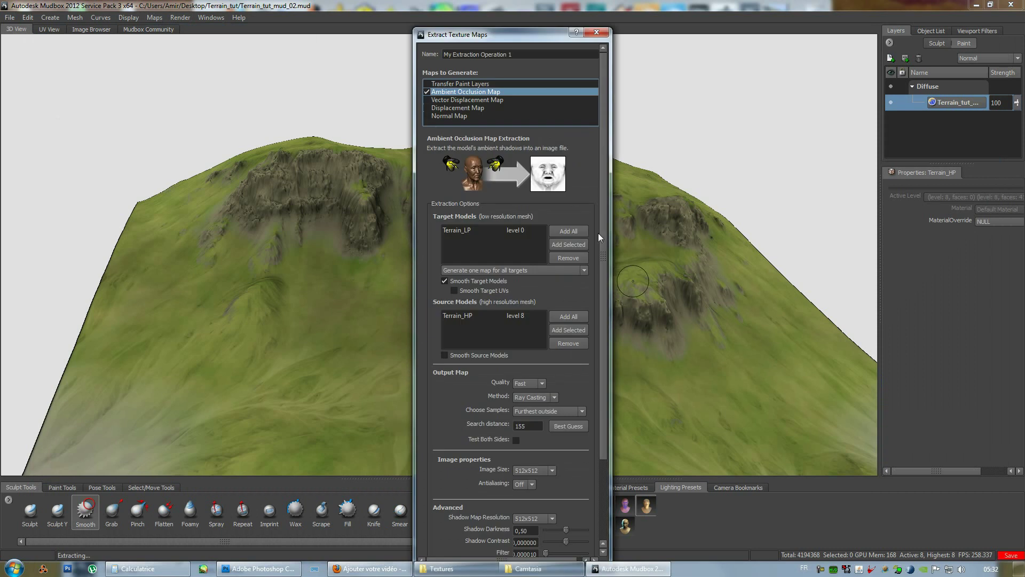
scroll(607, 451, "down", 3)
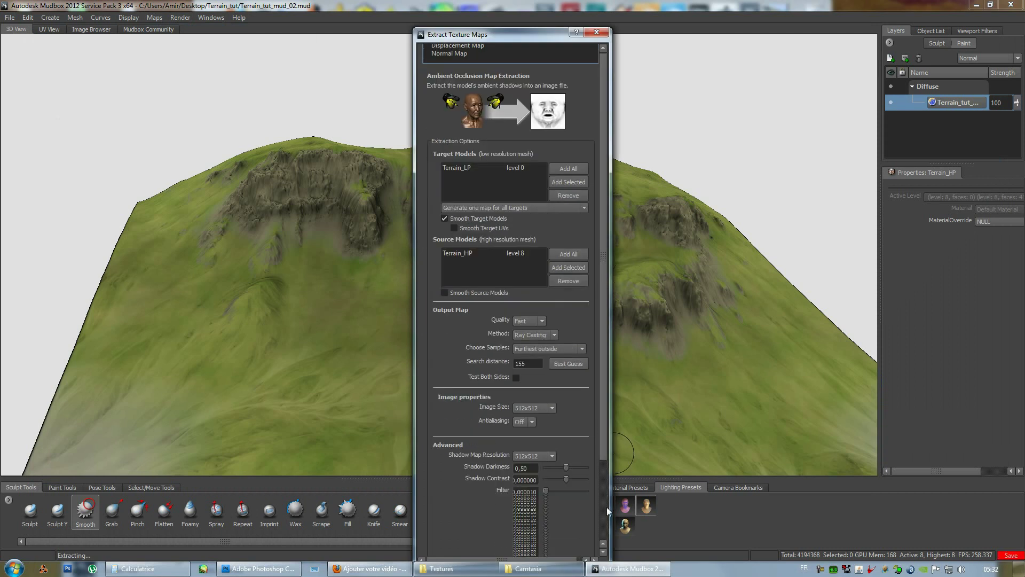
mouse_move(537, 472)
left_mouse_down()
mouse_move(514, 473)
mouse_move(534, 475)
left_mouse_up()
key("BackSpace")
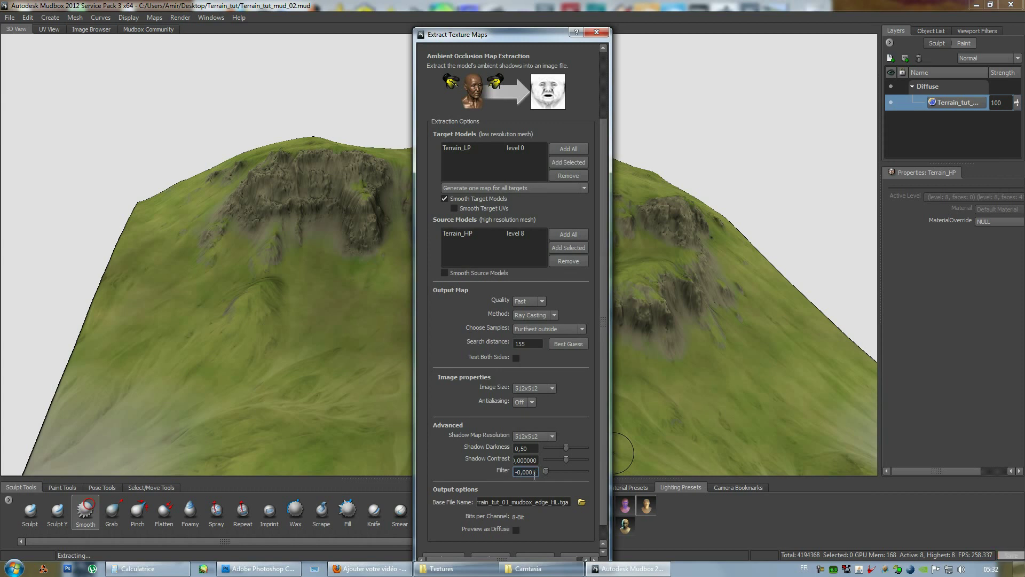
scroll(607, 458, "down", 1)
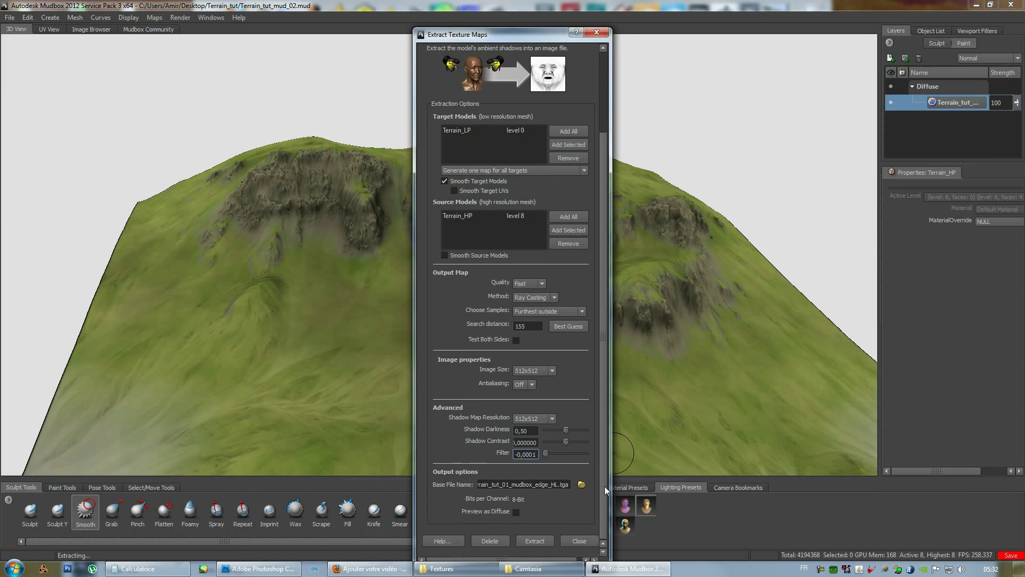
Extract the edge highlight map and reload the updated Terrain_tut_01_mudbox_edge_HL.tga from the Textures folder in Photoshop
left_click(527, 541)
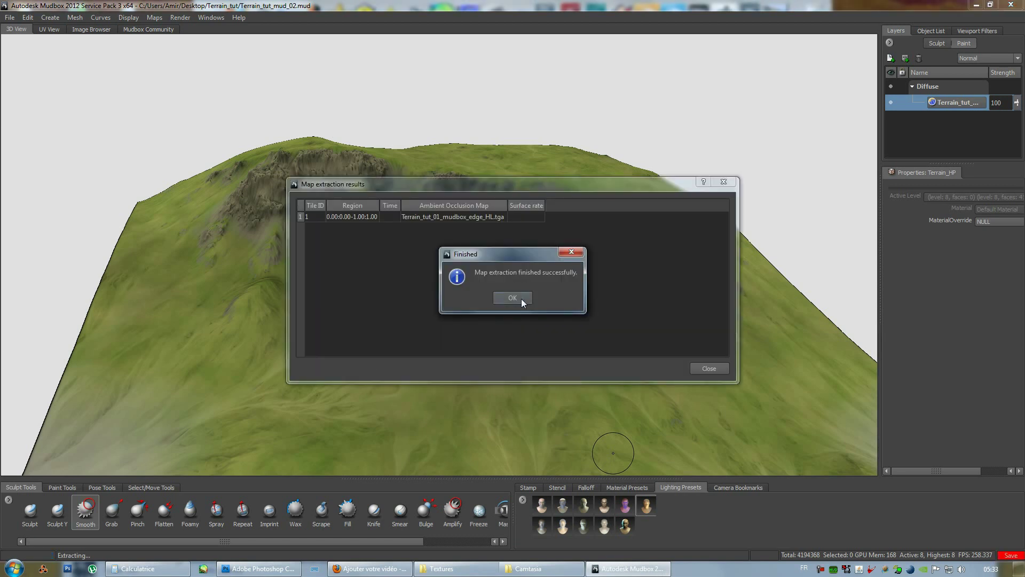
left_click(516, 298)
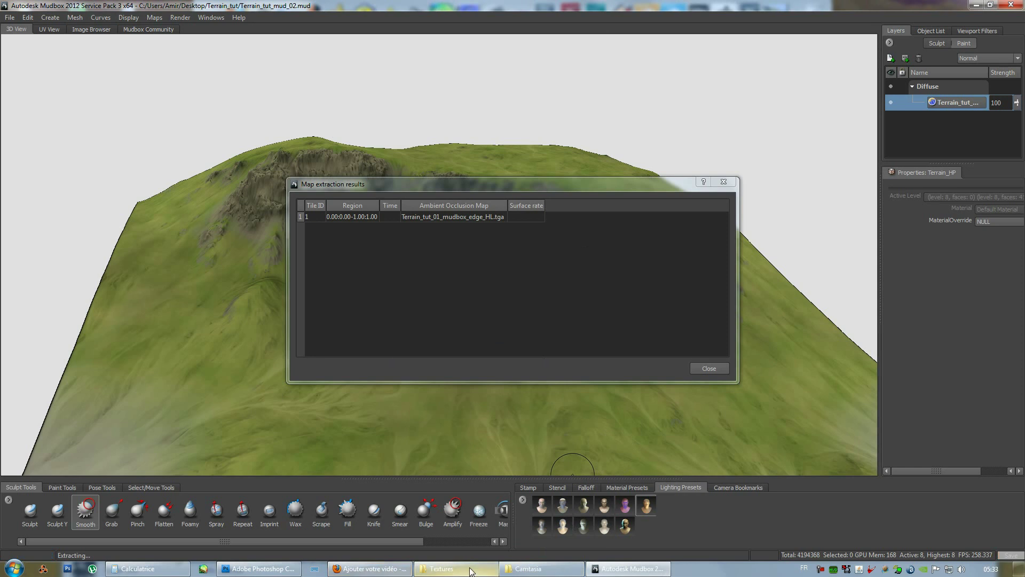
left_click(444, 515)
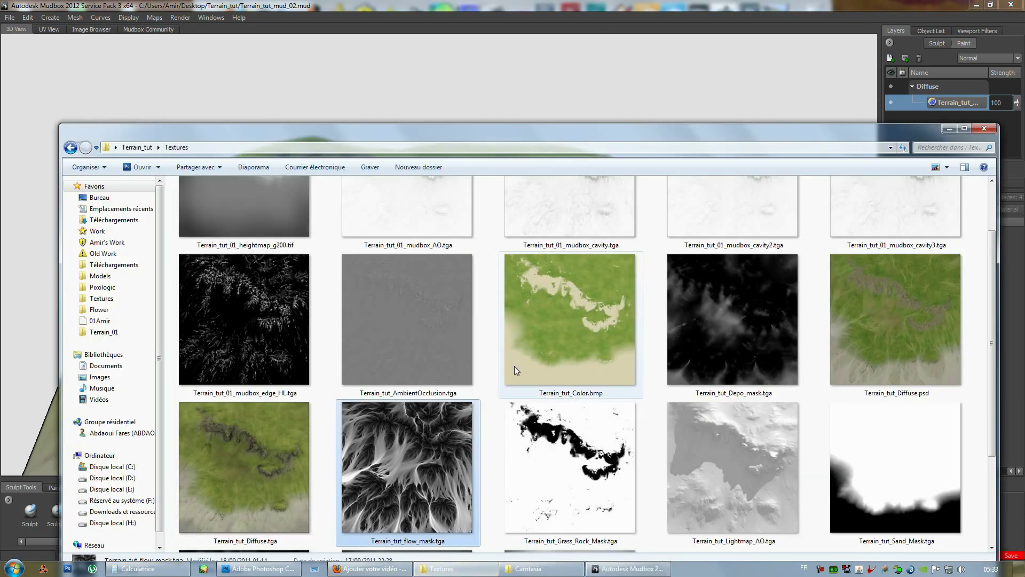
left_click(257, 348)
scroll(491, 350, "down", 3)
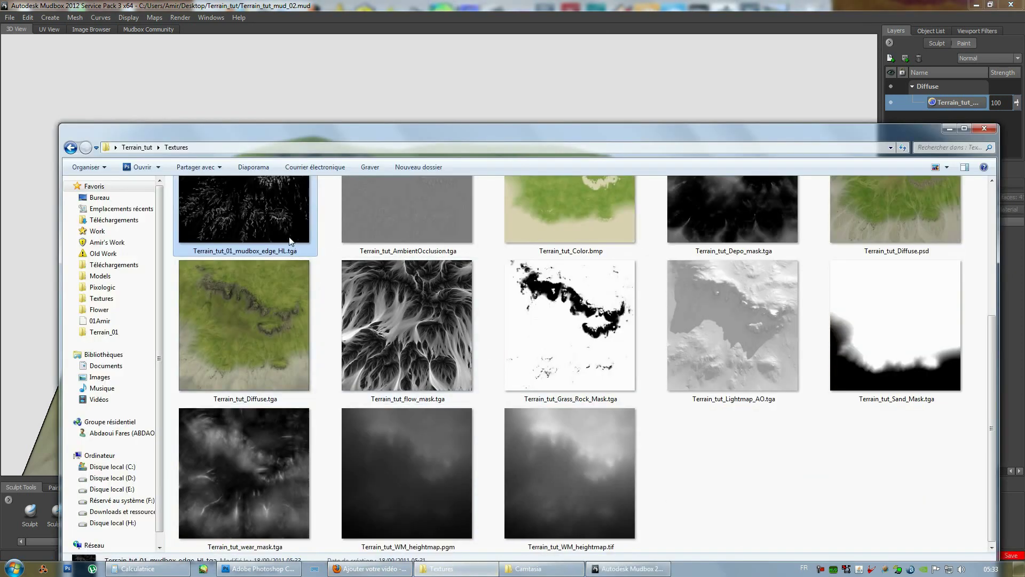
left_click_drag(287, 227, 462, 302)
left_click(567, 220)
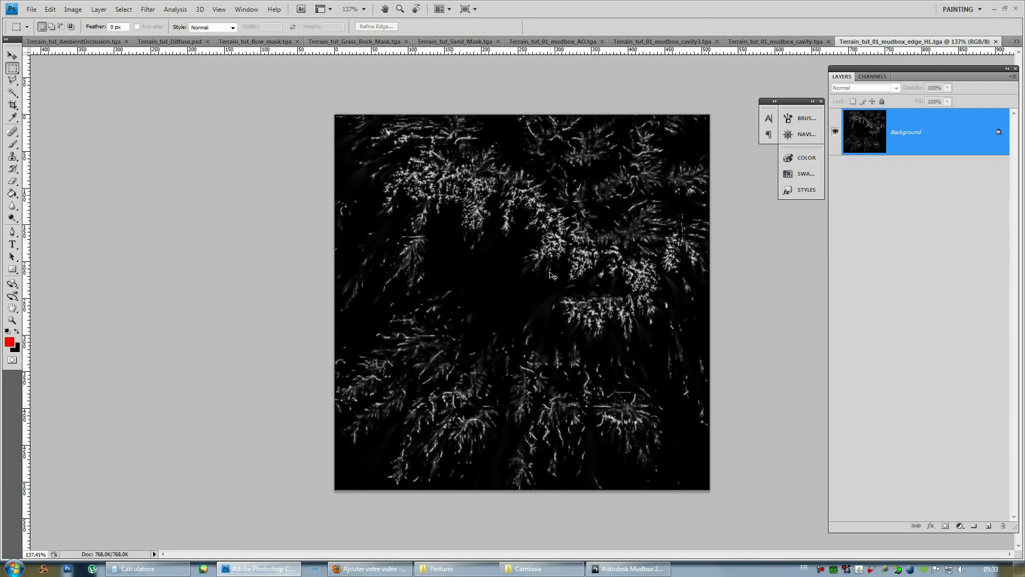
Compare the updated edge highlight map with its previous version and examine its fine branching details up close
scroll(552, 274, "up", 4, "alt")
scroll(550, 213, "down", 3, "alt")
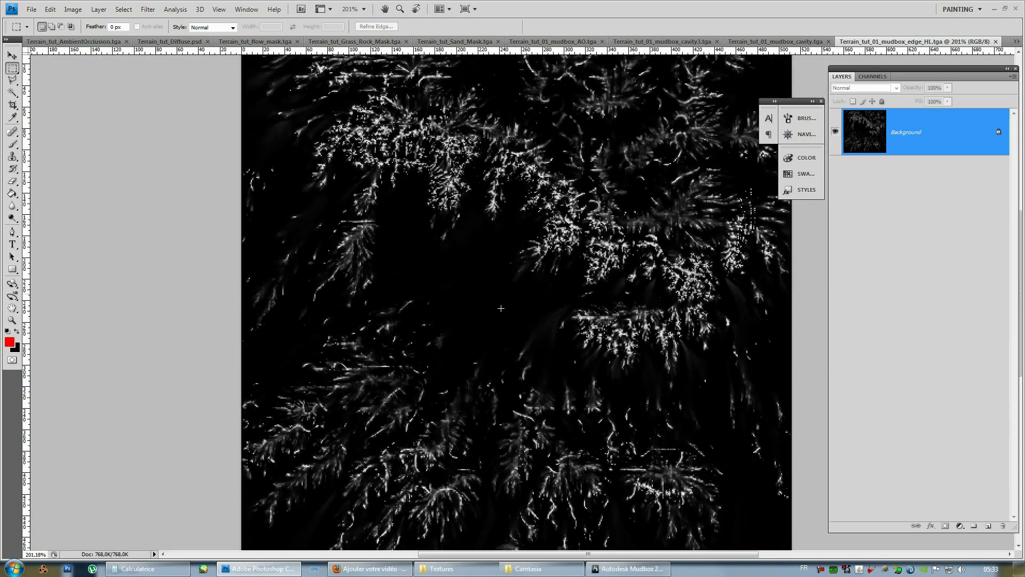
key("ctrl+z")
key("ctrl+z")
key("ctrl+z")
key("ctrl+z")
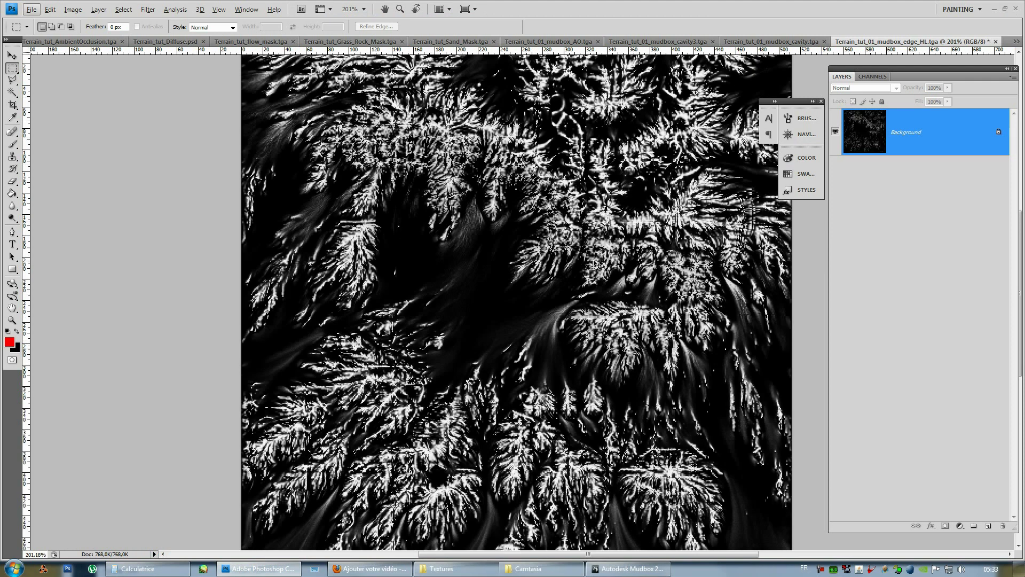
scroll(586, 212, "up", 3, "alt")
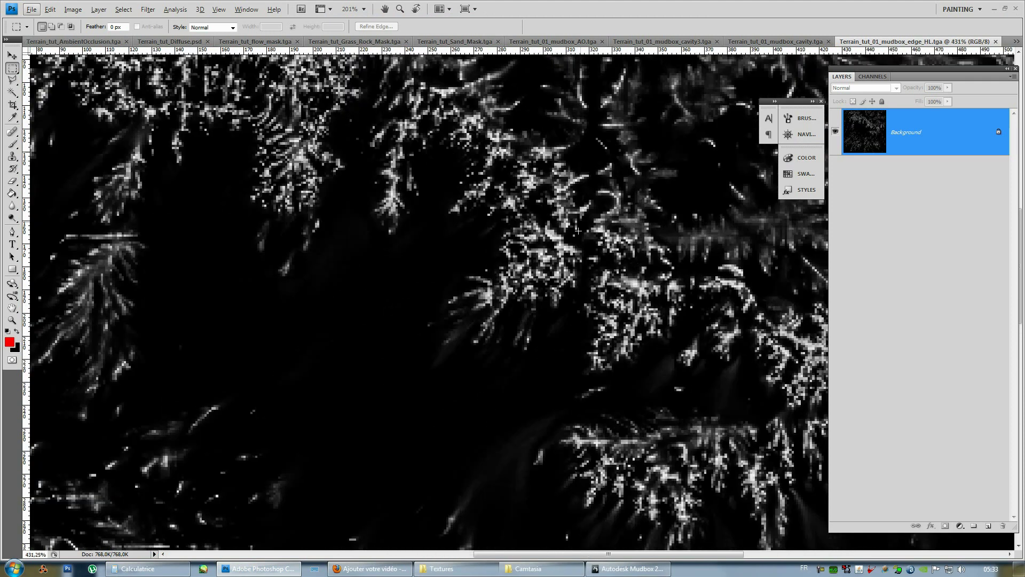
scroll(552, 352, "down", 5, "alt")
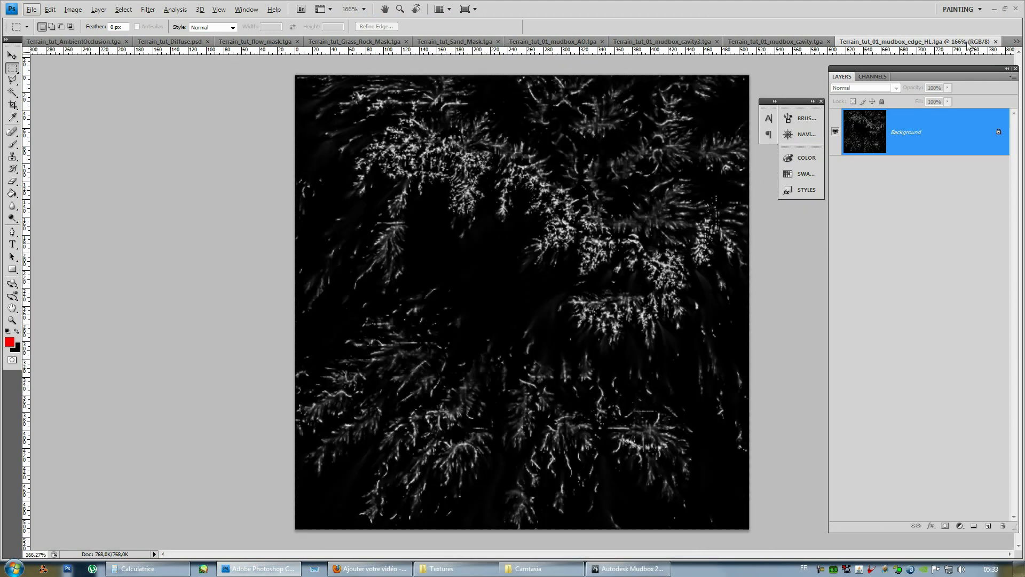
Return to Mudbox, reopen the ambient occlusion extraction settings and set the Filter value to -0,005
left_click(994, 10)
left_click(419, 3)
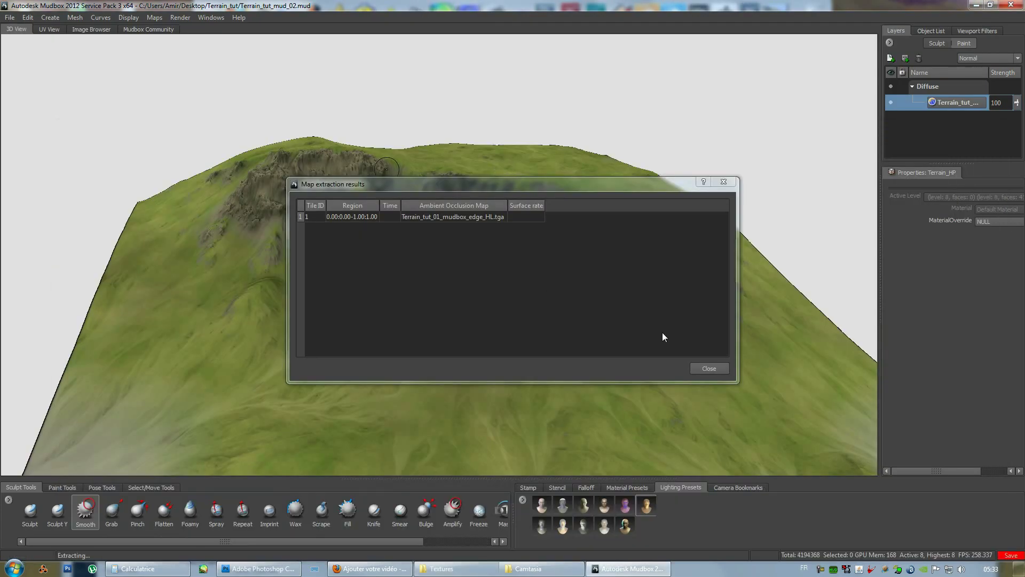
left_click(709, 369)
left_click(156, 17)
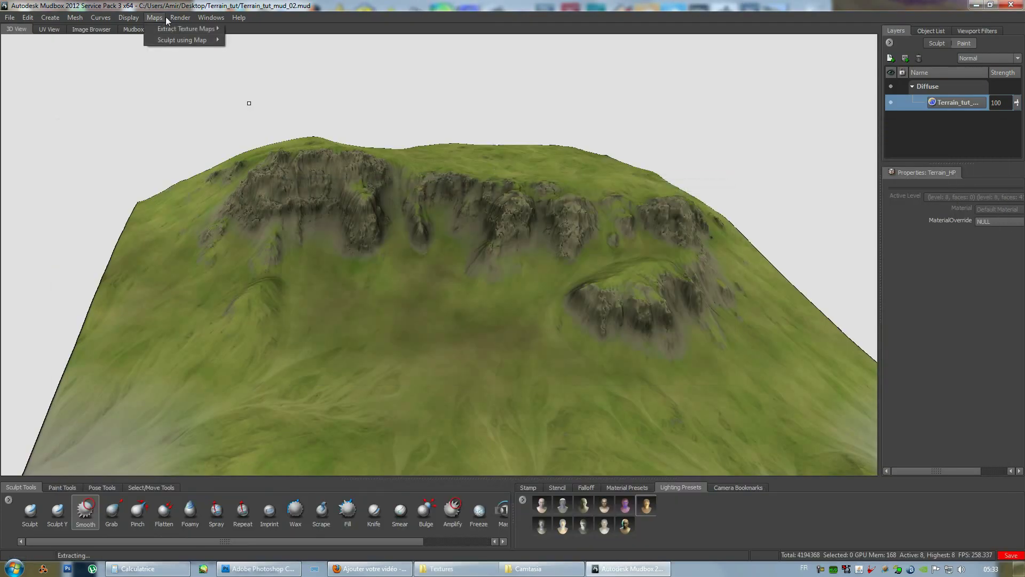
mouse_move(156, 29)
left_click(240, 29)
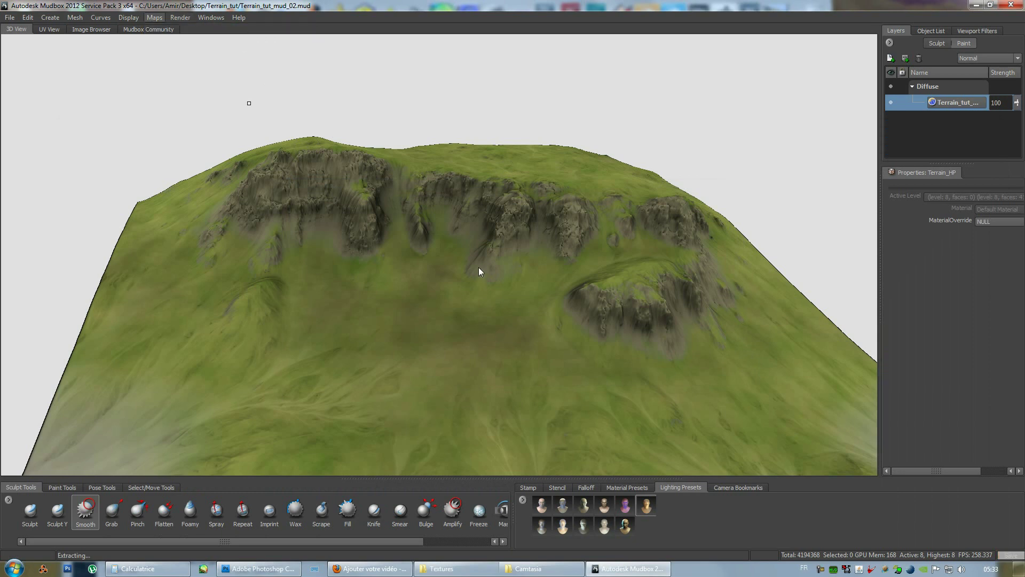
left_click(454, 257)
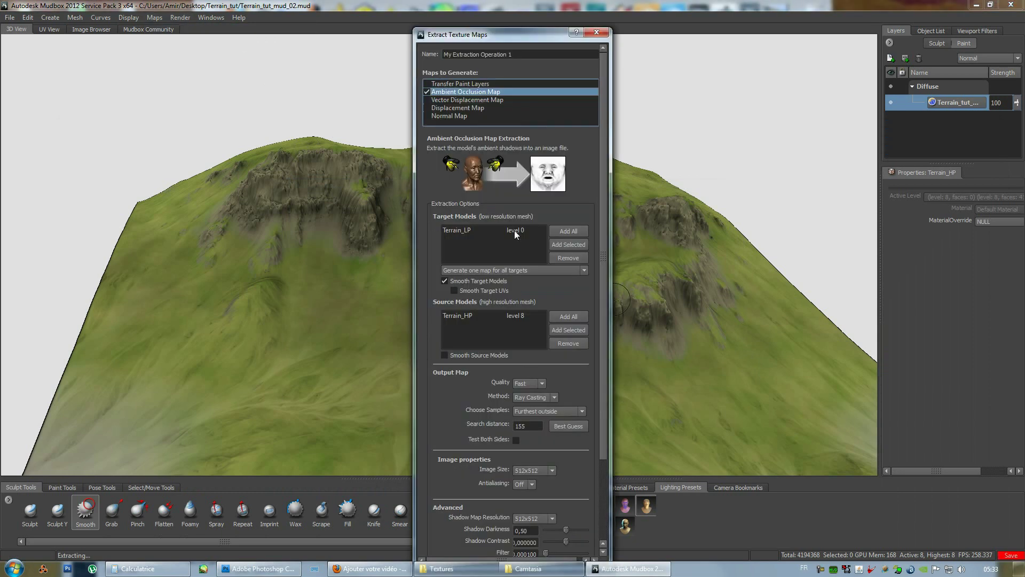
left_click_drag(603, 440, 602, 504)
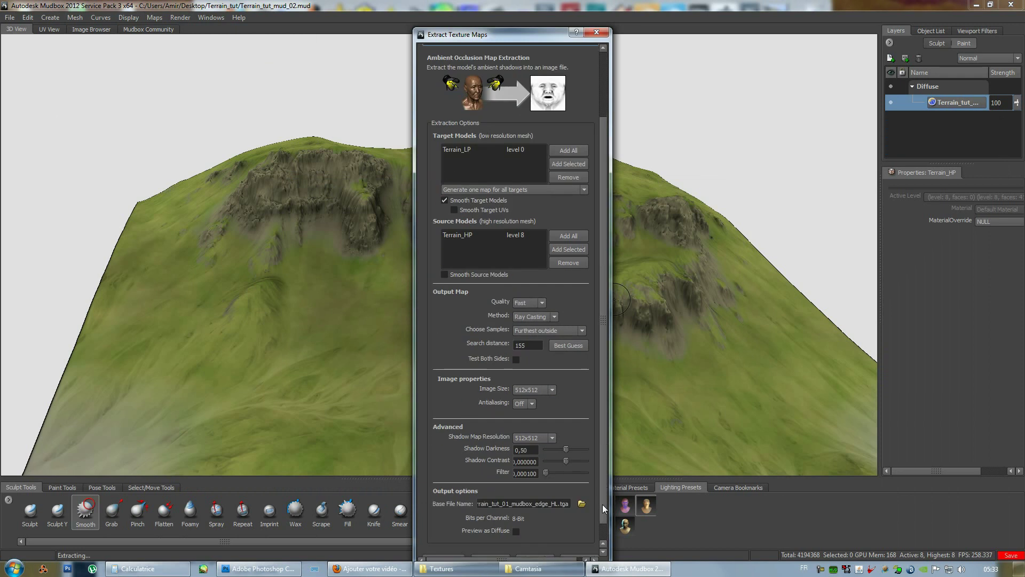
left_click(529, 474)
type("-0,00")
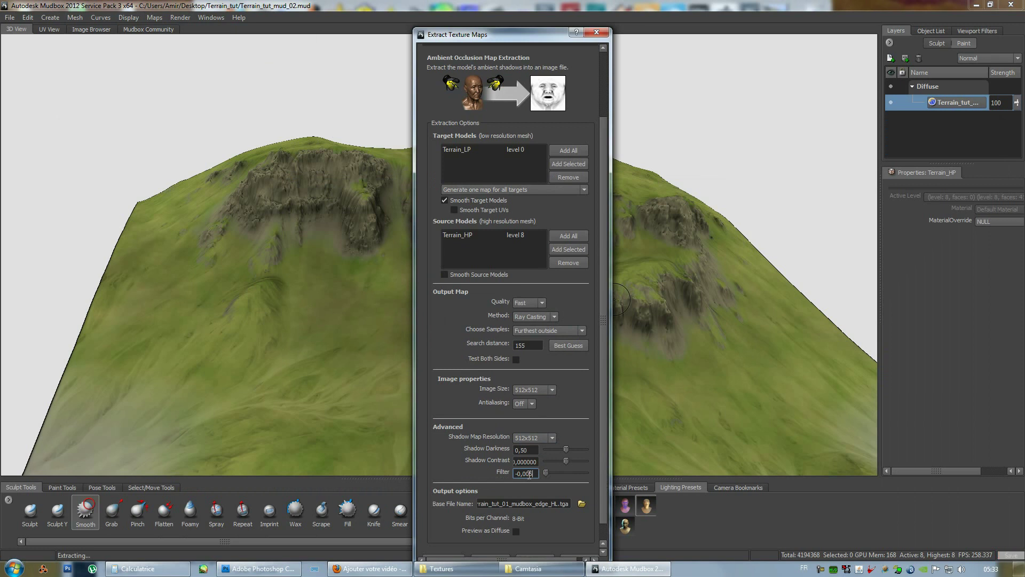
type("5")
scroll(604, 479, "down", 2)
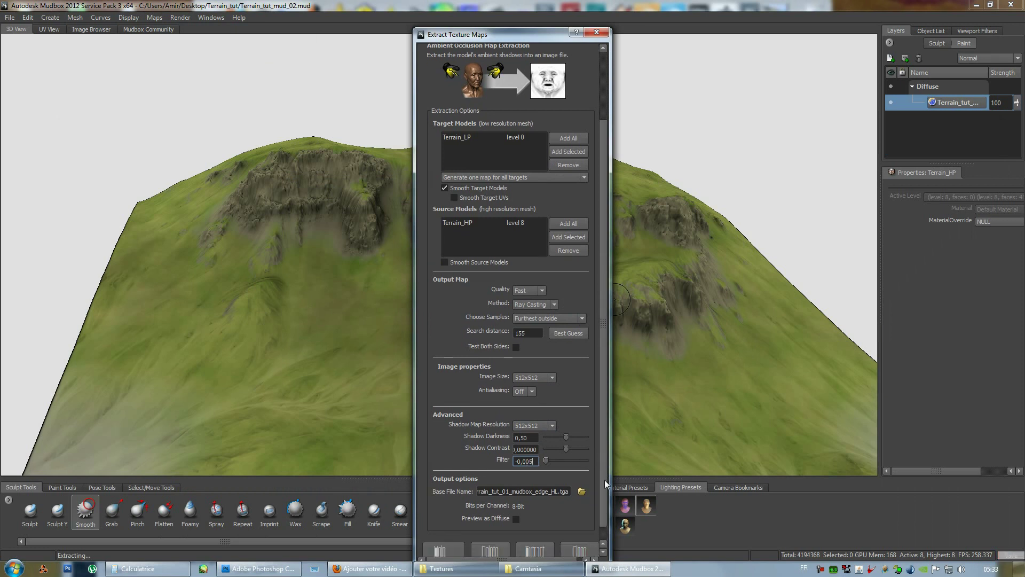
Extract the map with the new Filter value and update Terrain_tut_01_mudbox_edge_HL.tga in Photoshop
left_click(533, 541)
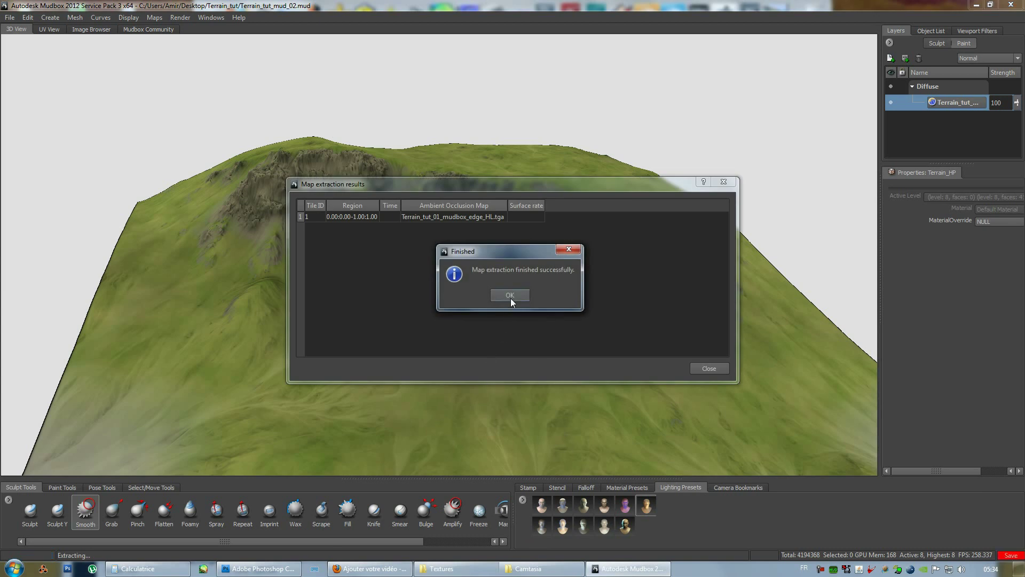
left_click(509, 297)
left_click(710, 369)
left_click(488, 571)
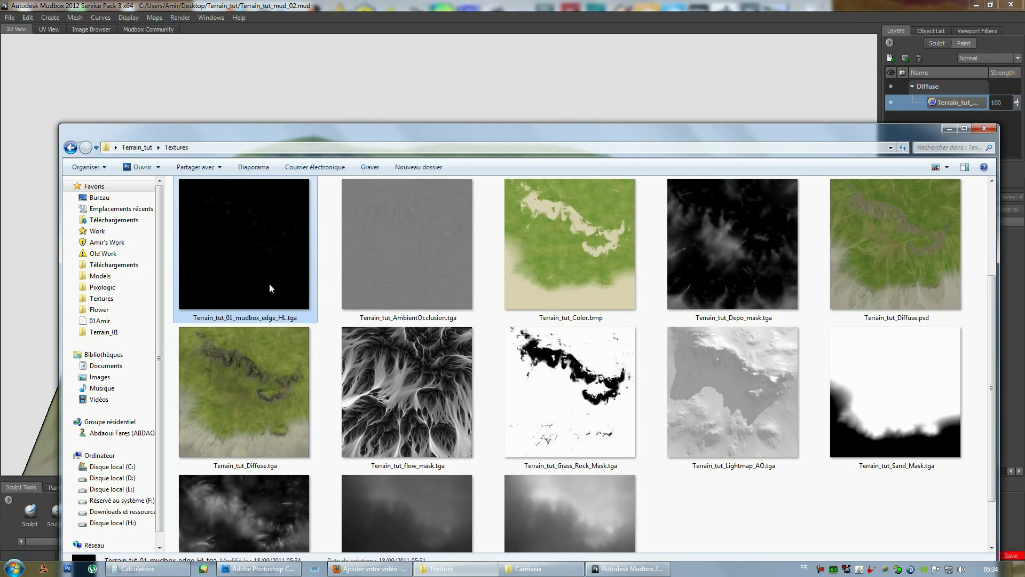
mouse_move(262, 245)
left_click_drag(261, 245, 378, 335)
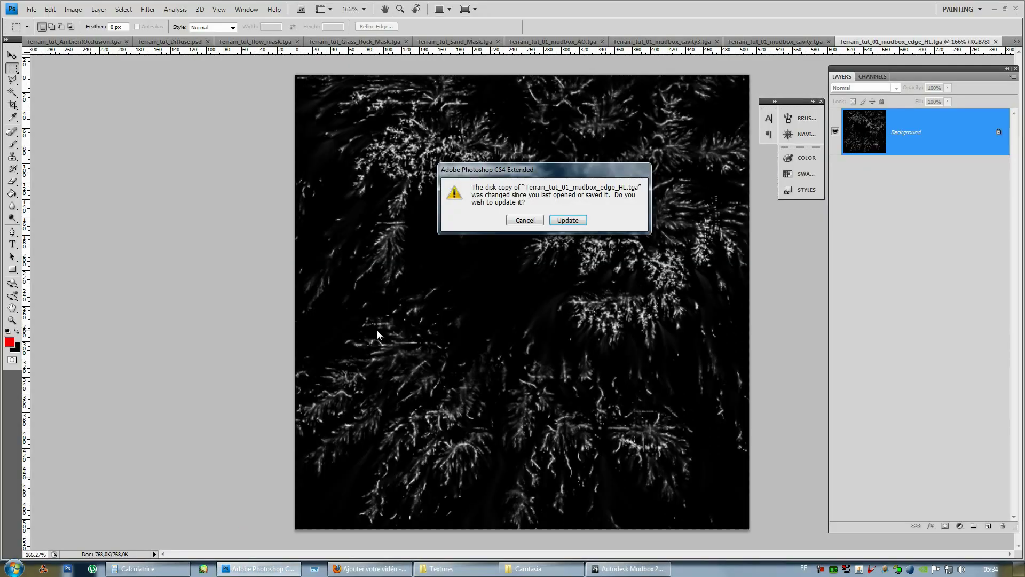
left_click(562, 220)
Examine the cliff edge highlights in the updated map up close, then view the whole map
scroll(594, 200, "up", 3, "alt")
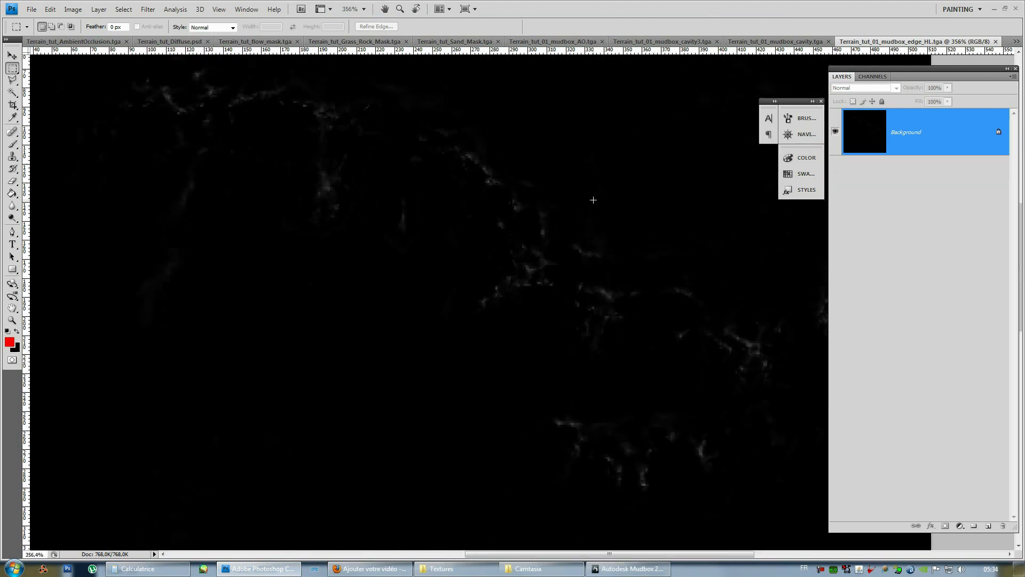
scroll(458, 263, "up", 2, "alt")
left_click_drag(592, 115, 282, 353)
left_click_drag(605, 272, 423, 327)
left_click_drag(365, 299, 281, 419)
left_click_drag(407, 235, 277, 416)
left_click_drag(590, 431, 371, 313)
key("ctrl+r")
scroll(423, 312, "down", 10, "alt")
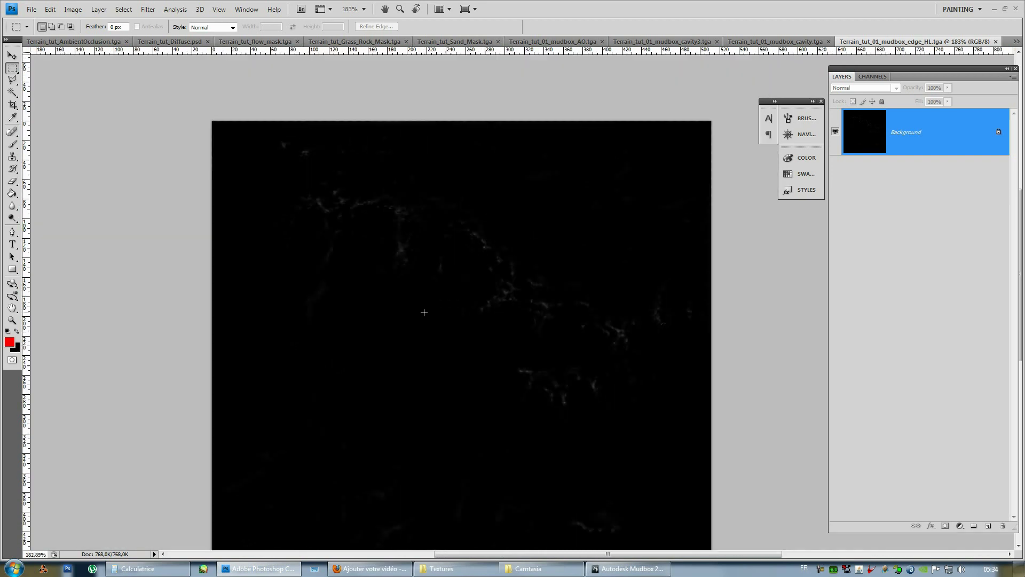
scroll(424, 312, "down", 1, "alt")
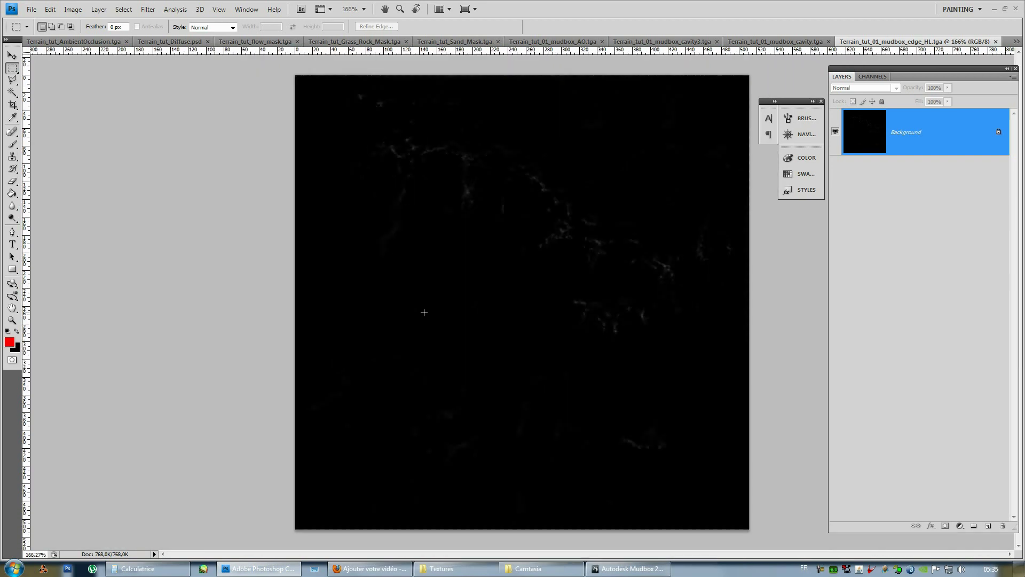
key("alt")
Switch back to Mudbox, reopen the ambient occlusion extraction settings and set the output quality to Best
left_click(648, 571)
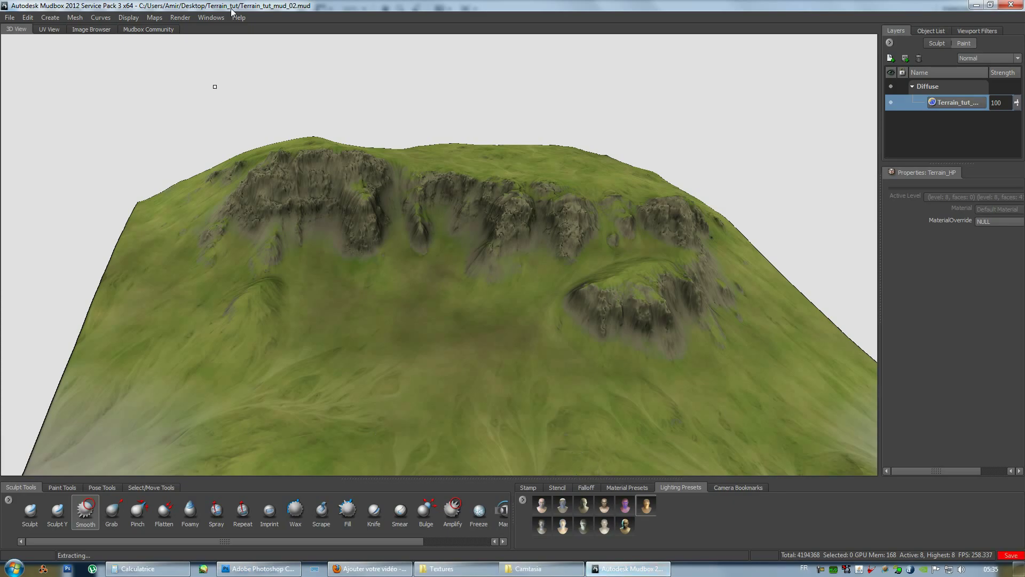
left_click(154, 17)
mouse_move(182, 30)
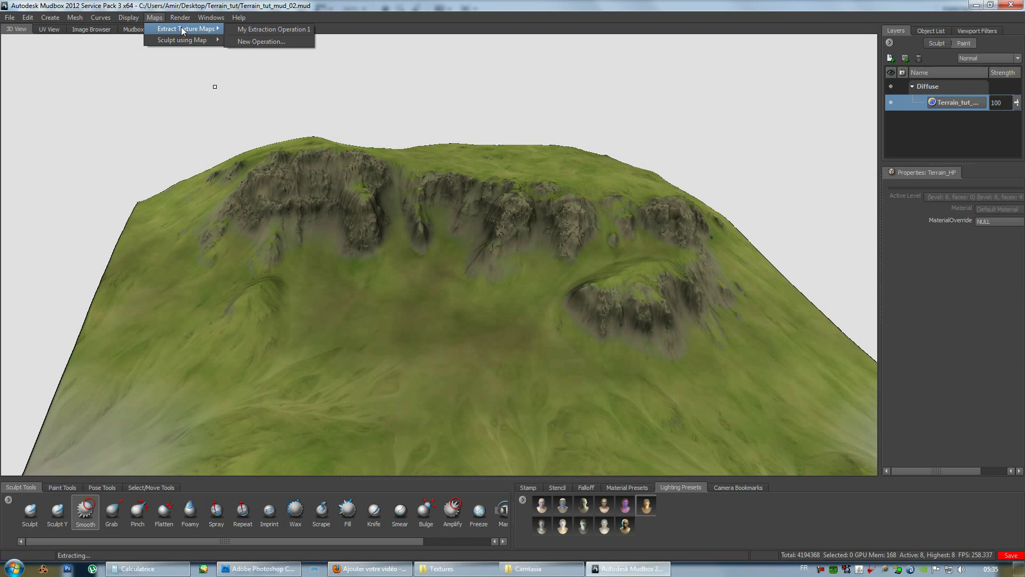
left_click(297, 33)
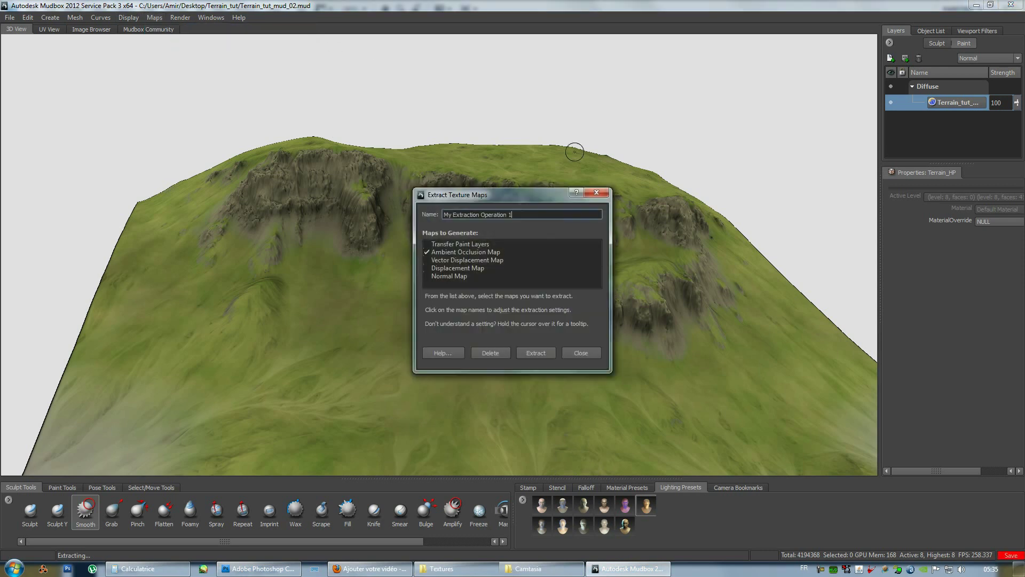
left_click(467, 255)
left_click(528, 383)
left_click(524, 420)
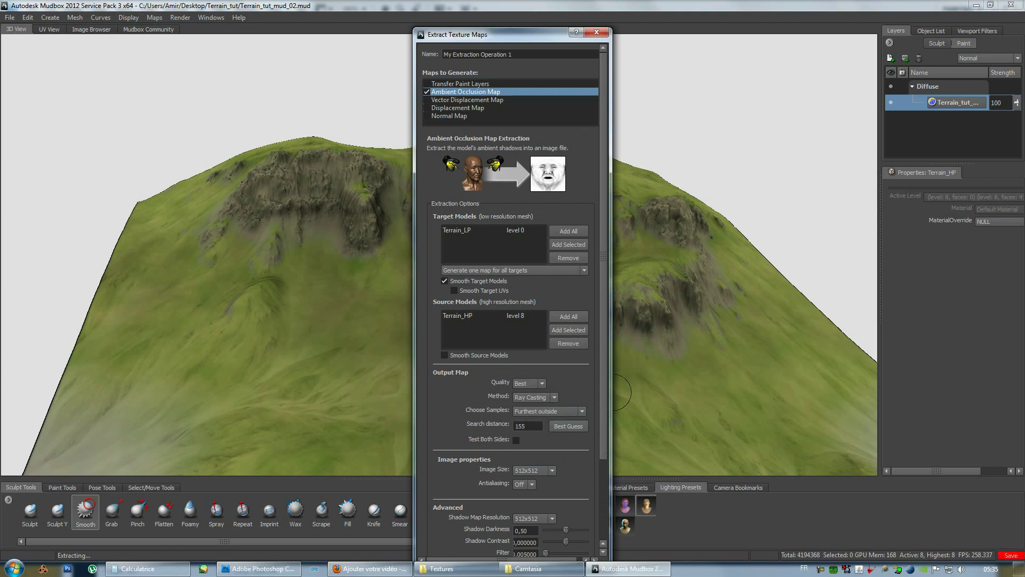
Set the image size to 2048x2048 and antialiasing to 4x, and raise the shadow map resolution above 512x512
left_click_drag(602, 395, 601, 446)
left_click(534, 402)
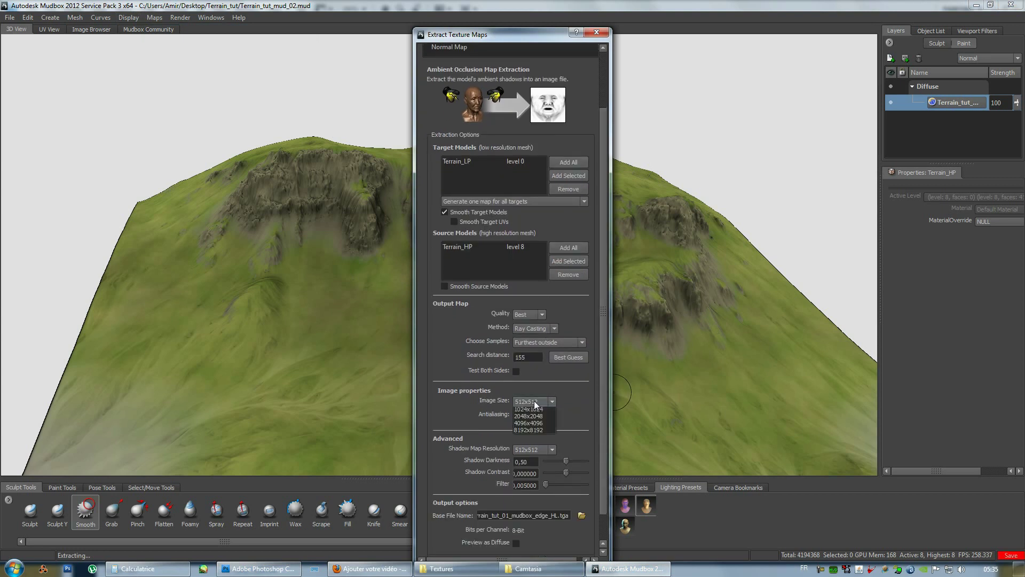
left_click(530, 432)
left_click(531, 415)
left_click(518, 438)
scroll(604, 416, "down", 2)
left_click(520, 418)
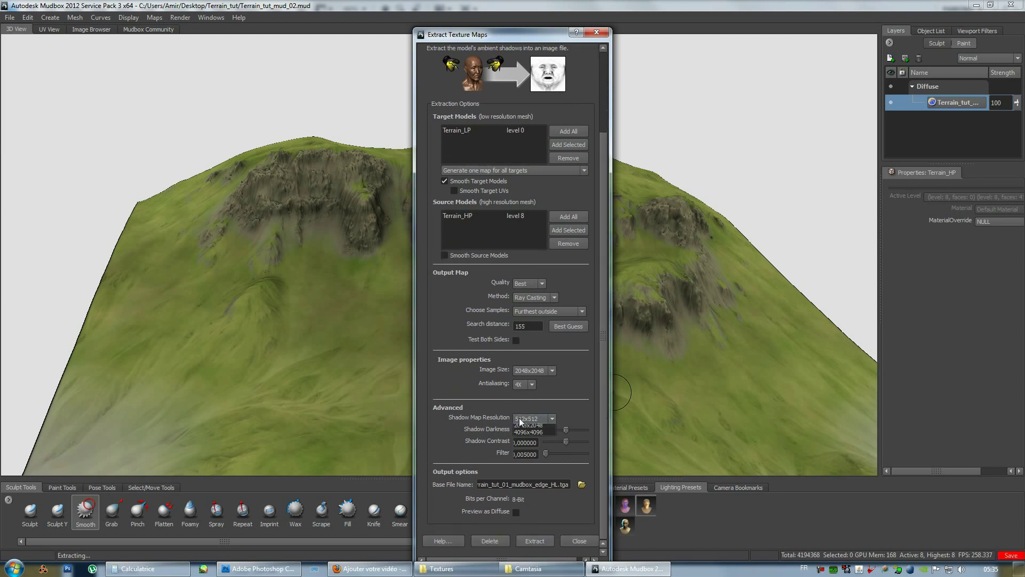
left_click(527, 440)
Extract the high-quality edge highlight map and open Terrain_tut_01_mudbox_edge_HL.tga from the Textures folder in Photoshop
left_click(529, 541)
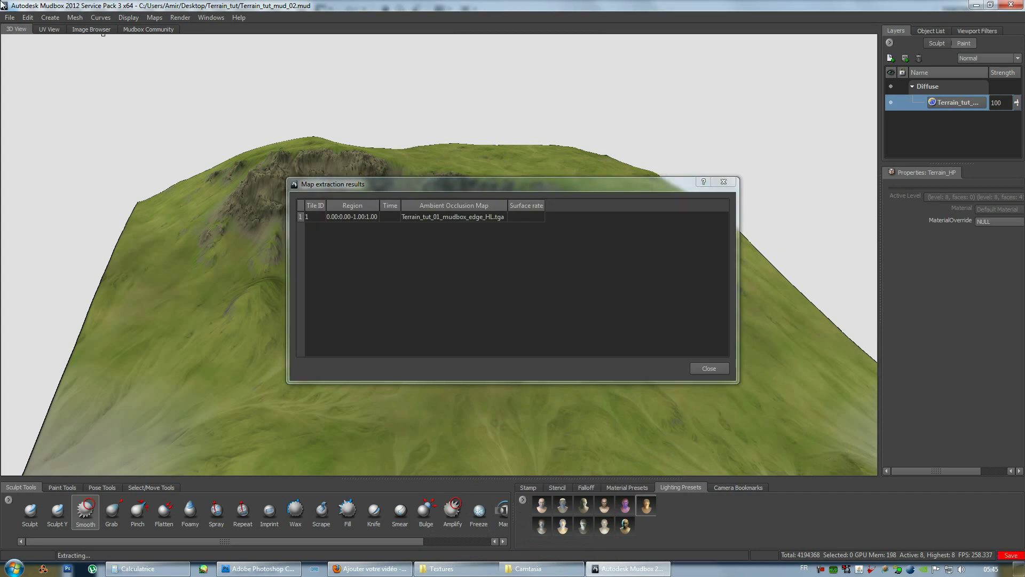
left_click(706, 368)
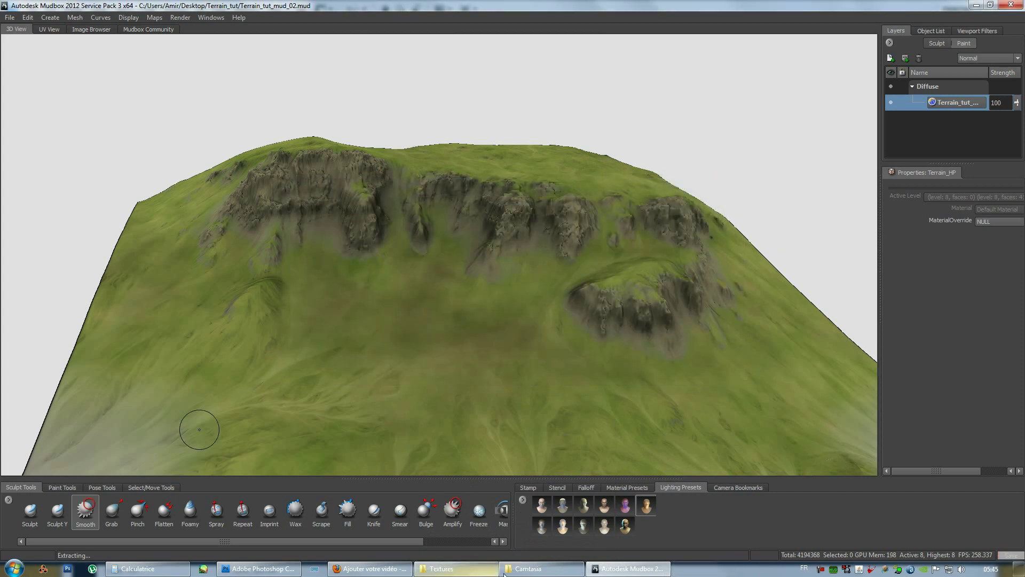
left_click(454, 569)
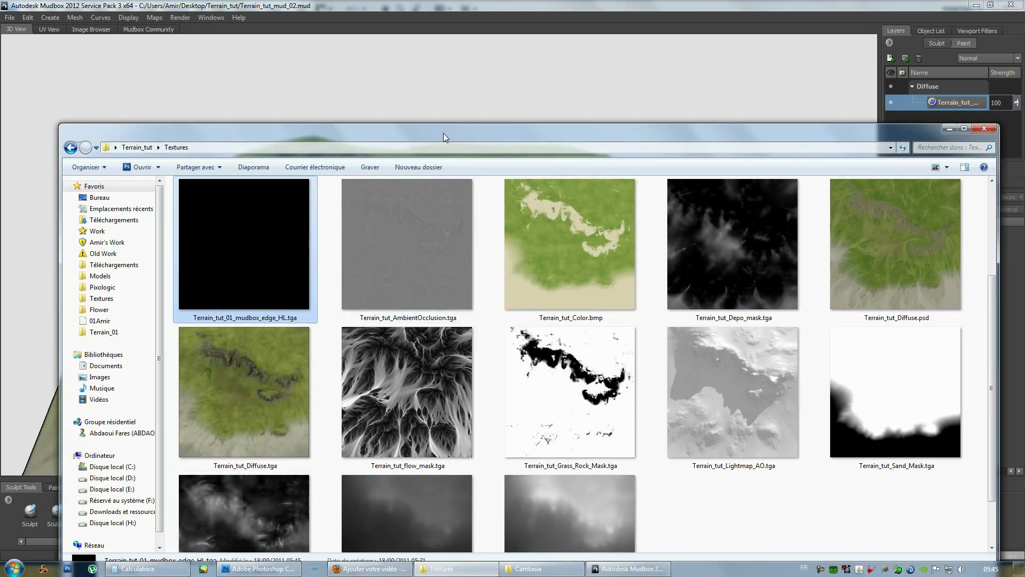
left_click_drag(445, 137, 478, 62)
left_click_drag(261, 153, 473, 227)
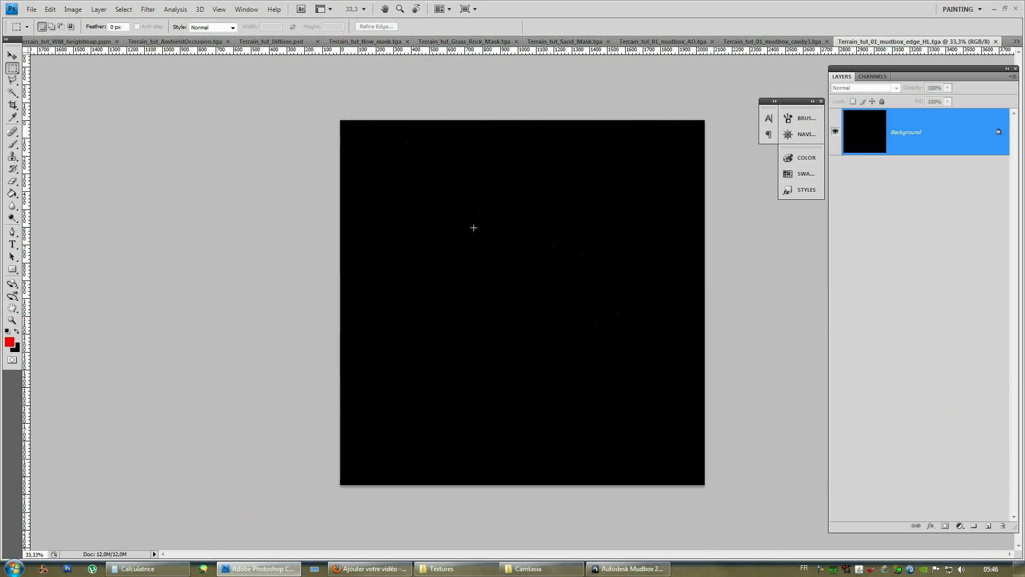
Examine the faint edge highlights across the 2048x2048 map up close
scroll(661, 187, "up", 5)
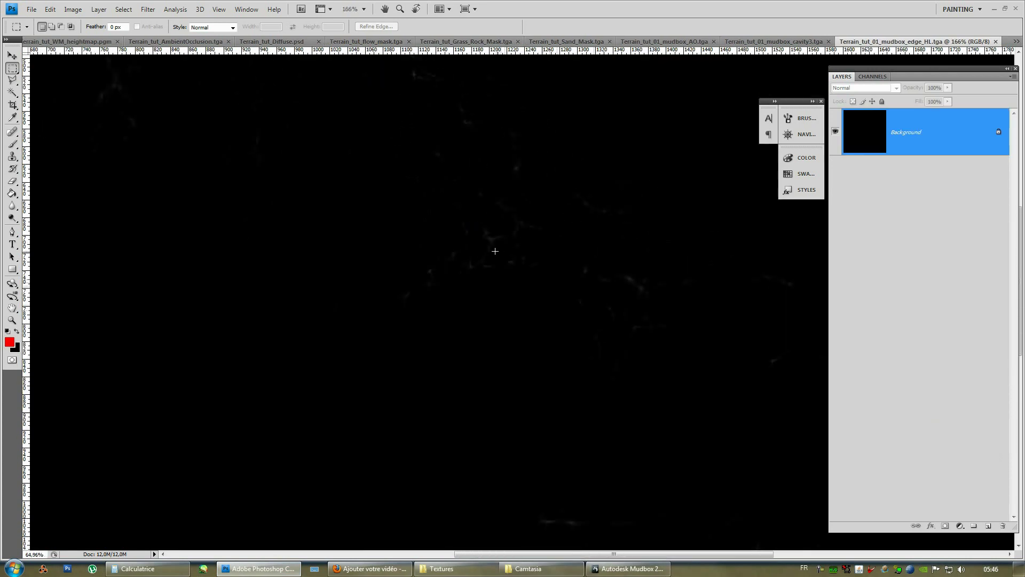
scroll(498, 252, "down", 4)
scroll(696, 213, "up", 6, "alt")
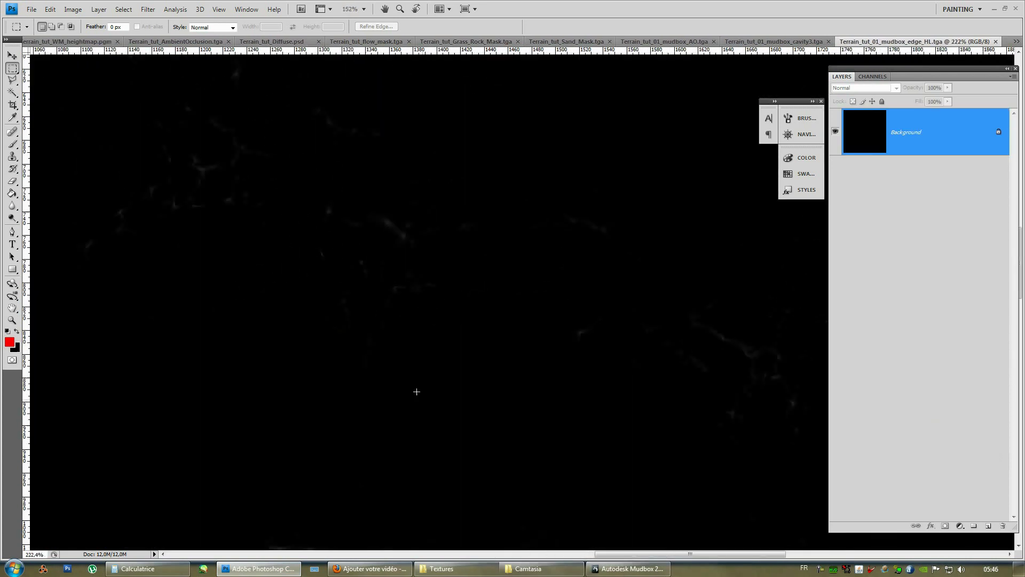
left_click_drag(530, 271, 279, 335)
left_click_drag(475, 360, 315, 322)
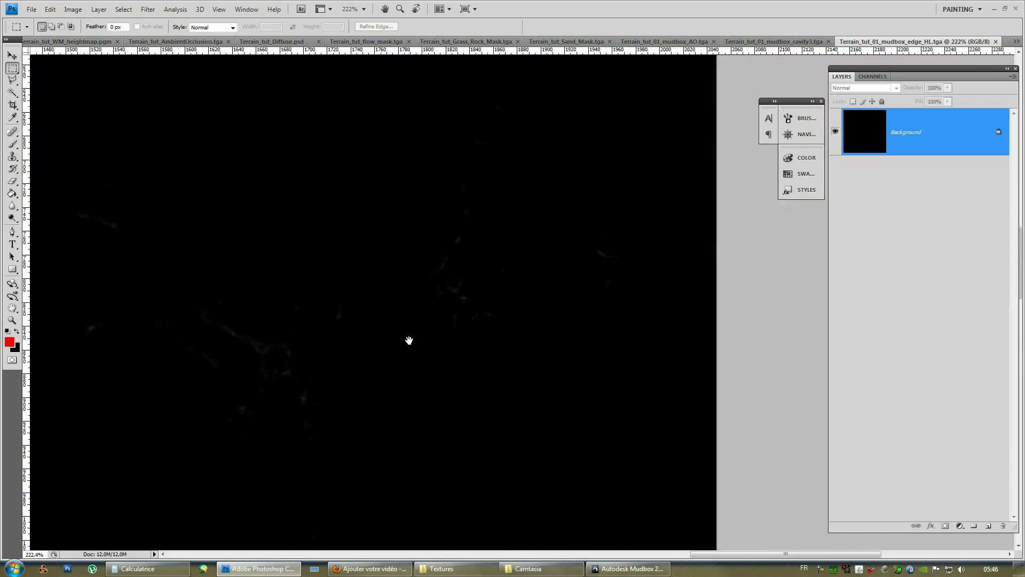
Copy the entire edge highlight map and switch to the Terrain_tut_Diffuse.psd document
scroll(506, 345, "down", 5, "alt")
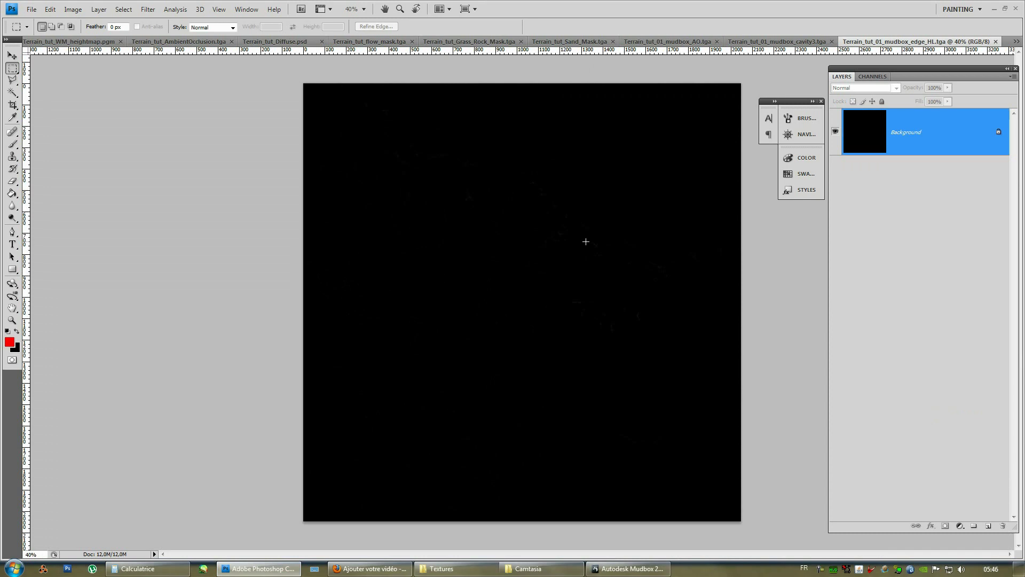
key("ctrl+a")
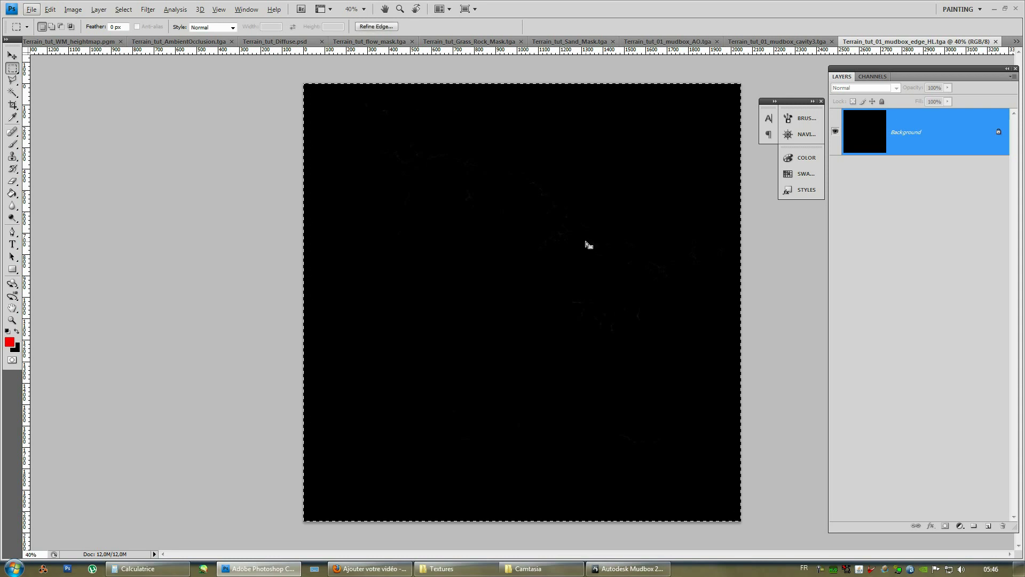
left_click(370, 43)
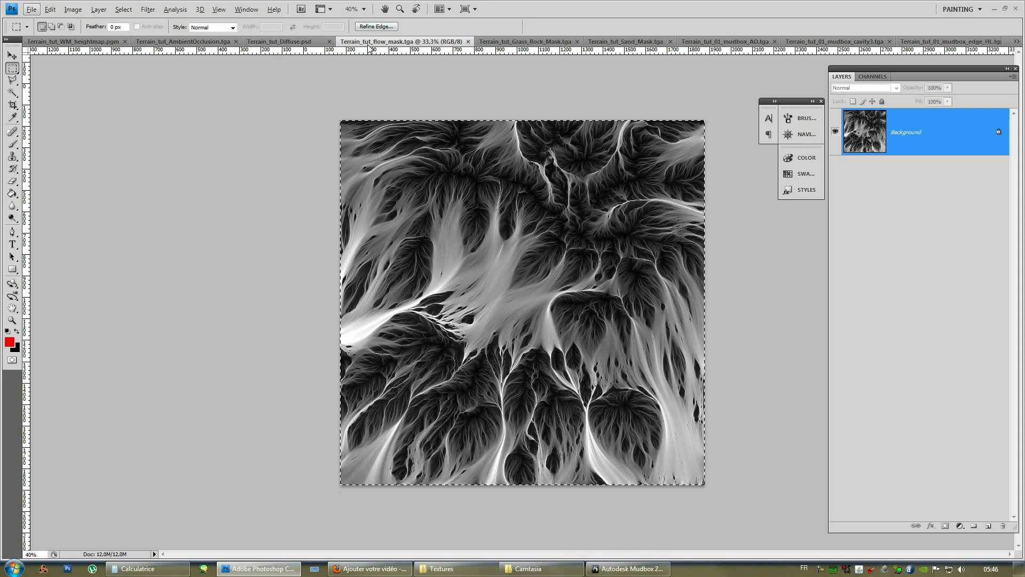
left_click(273, 42)
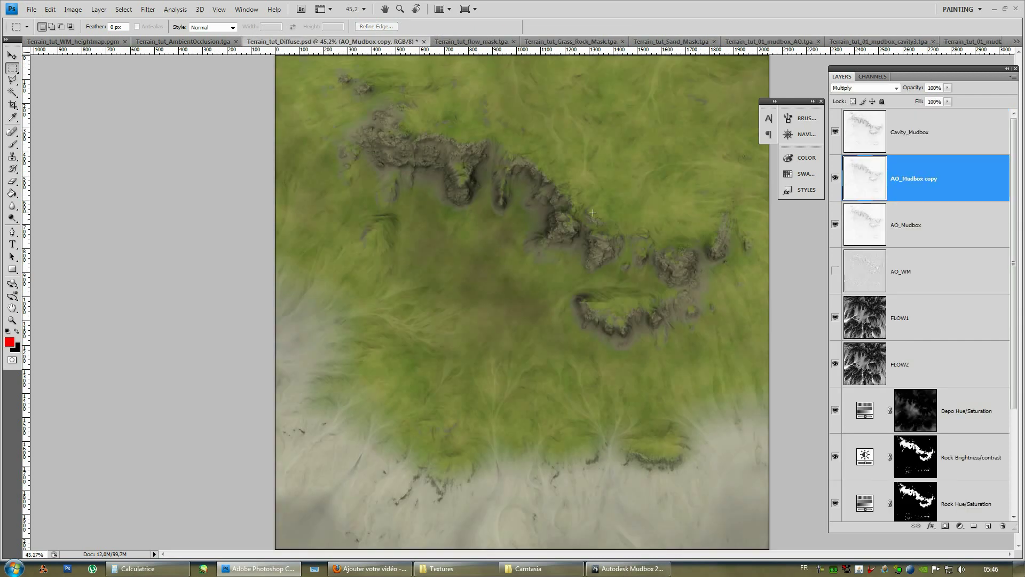
Add a new layer above Cavity_Mudbox and paste the edge highlight map into it
scroll(946, 470, "down", 3)
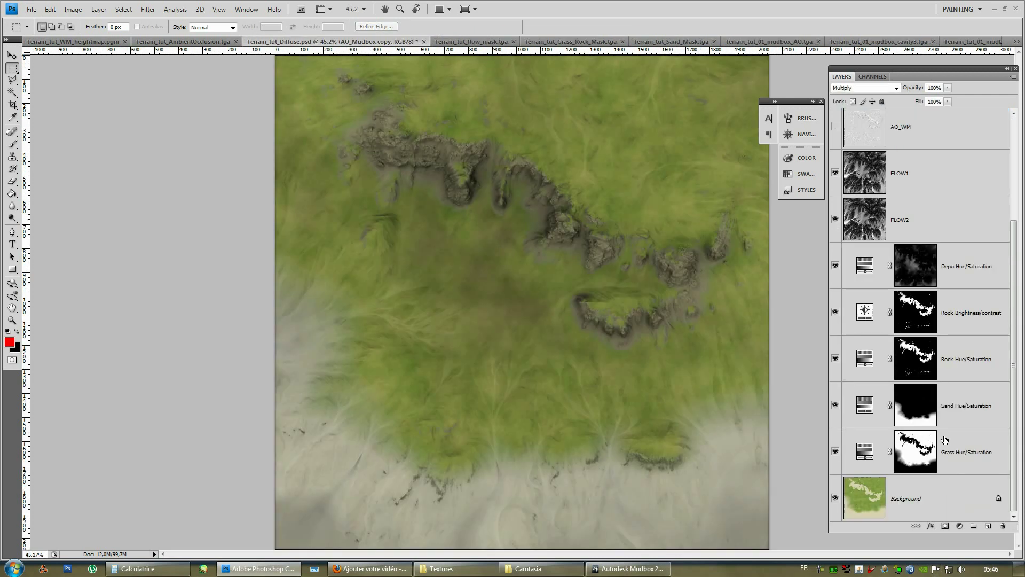
scroll(937, 507, "up", 3)
scroll(945, 486, "down", 3)
left_click(942, 504)
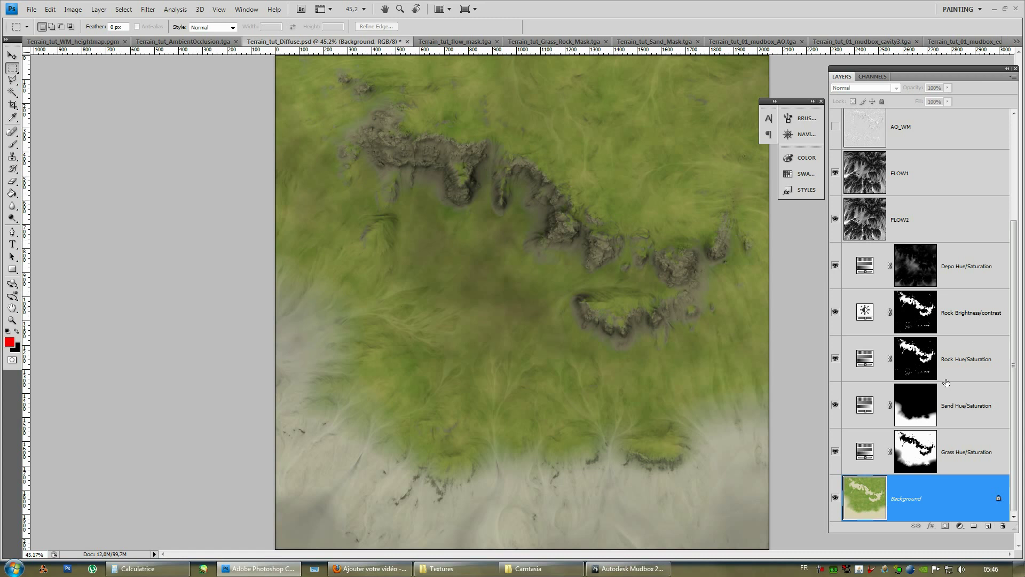
scroll(977, 364, "up", 3)
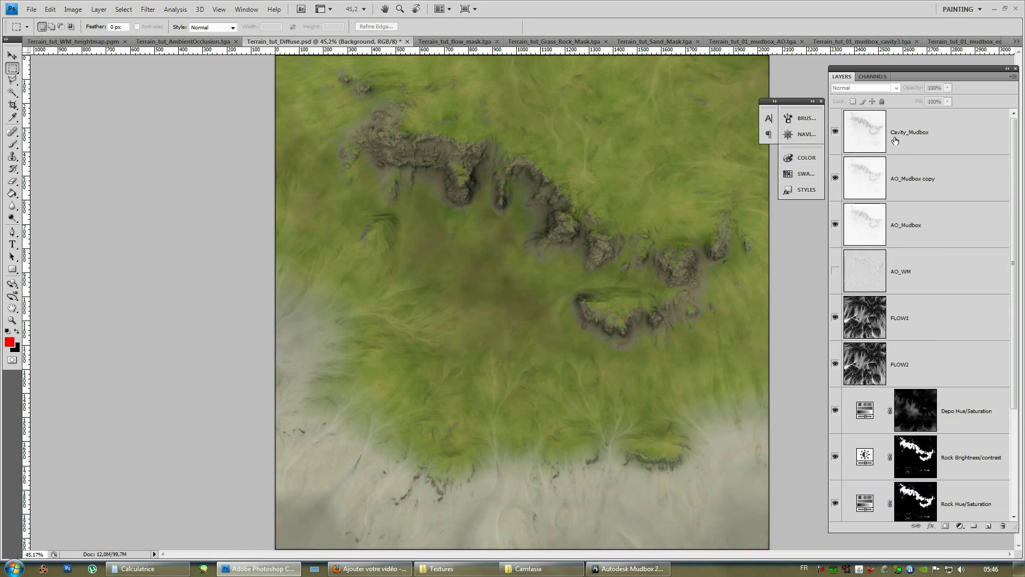
left_click(922, 142)
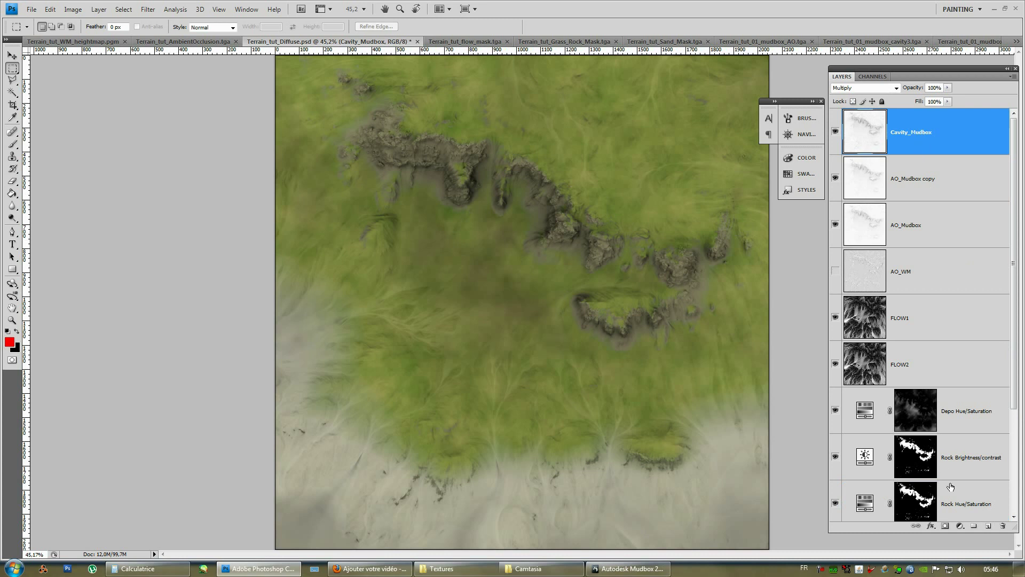
left_click(989, 527)
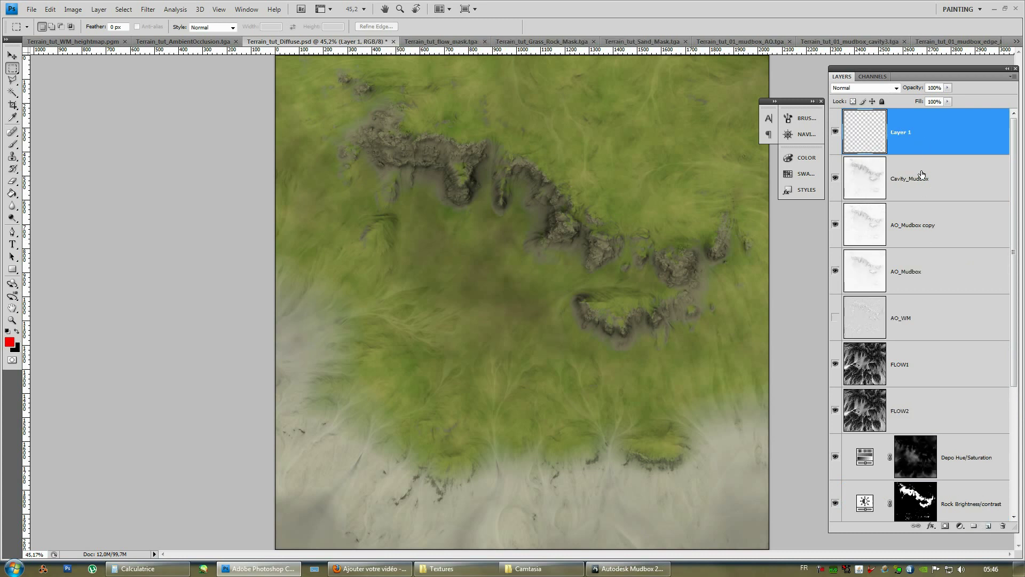
key("ctrl+BackSpace")
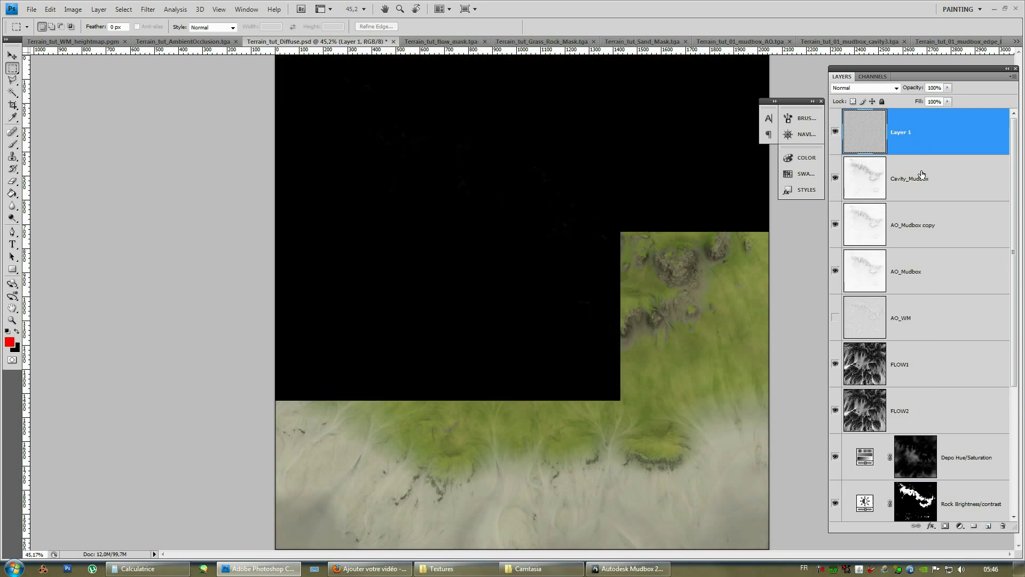
Try the Hard Light, Vivid Light, Linear Light and Linear Dodge (Add) blend modes on the pasted edge highlight layer
left_click(858, 89)
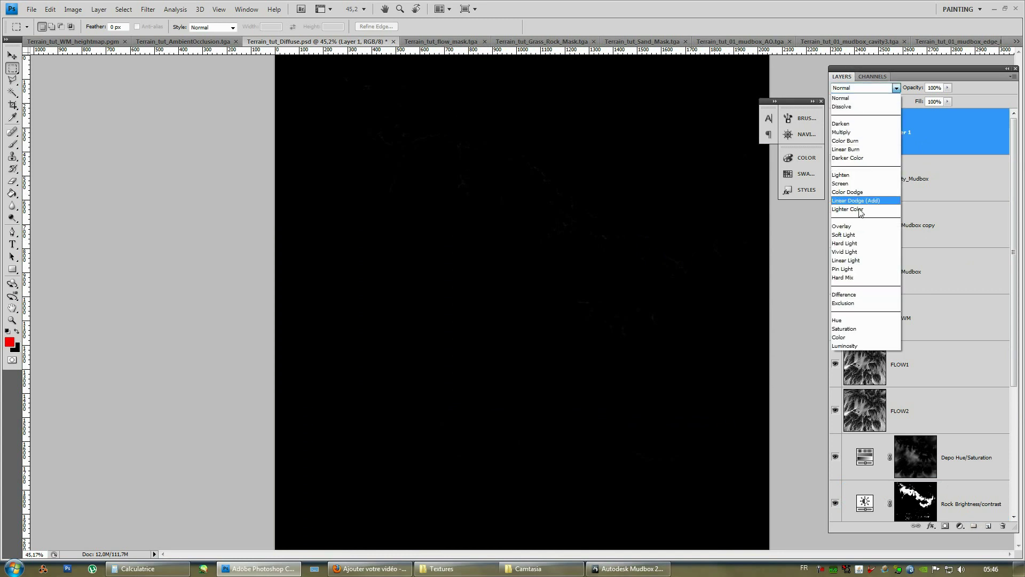
left_click(853, 247)
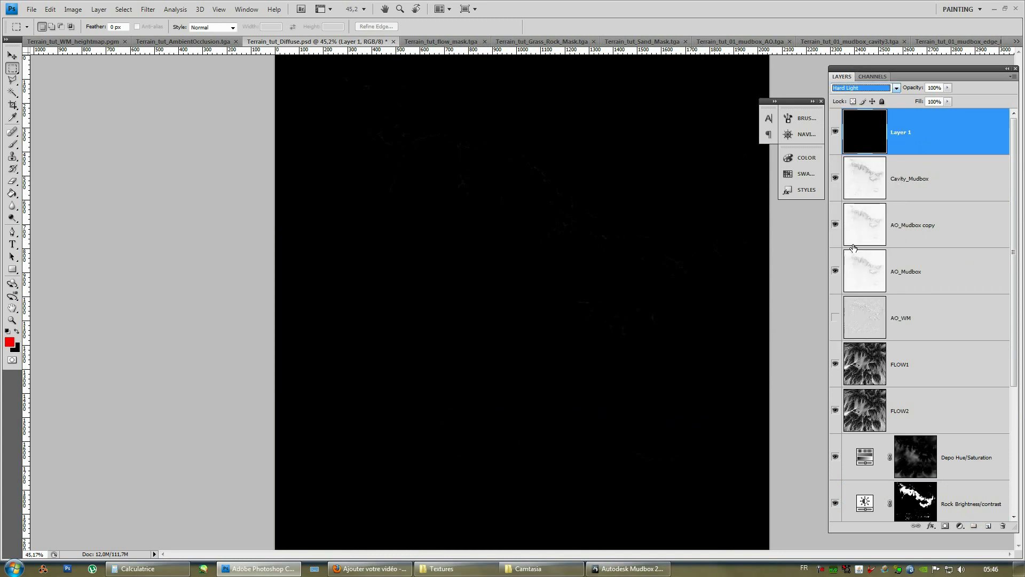
left_click(849, 87)
left_click(853, 89)
scroll(853, 90, "up", 1)
scroll(853, 89, "down", 1)
left_click(853, 89)
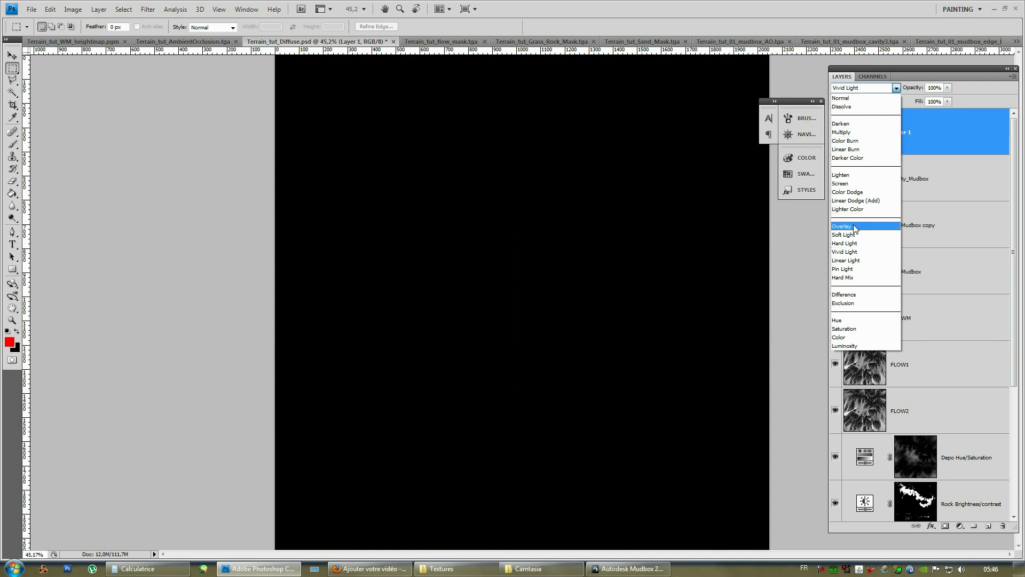
left_click(856, 261)
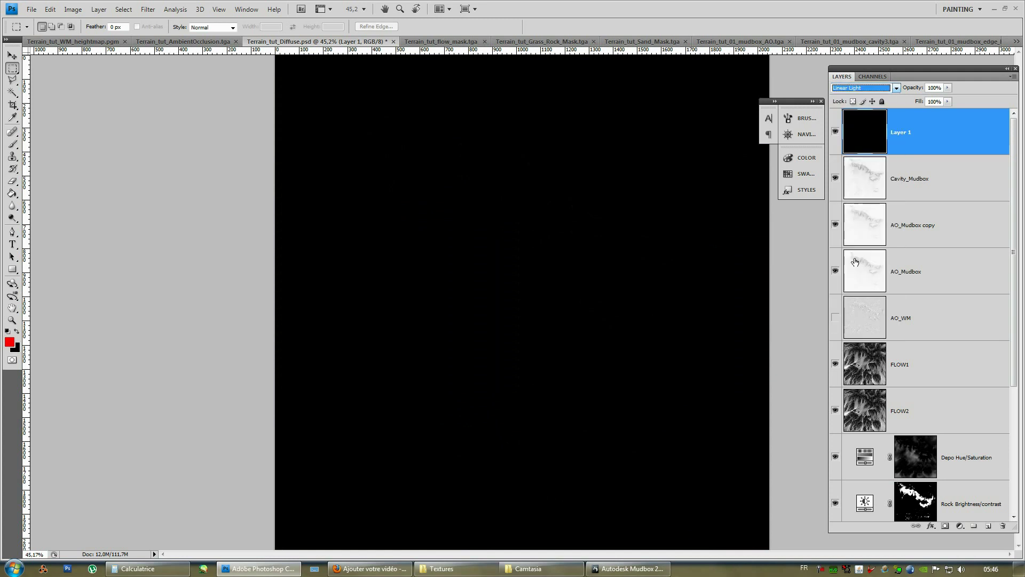
left_click(856, 85)
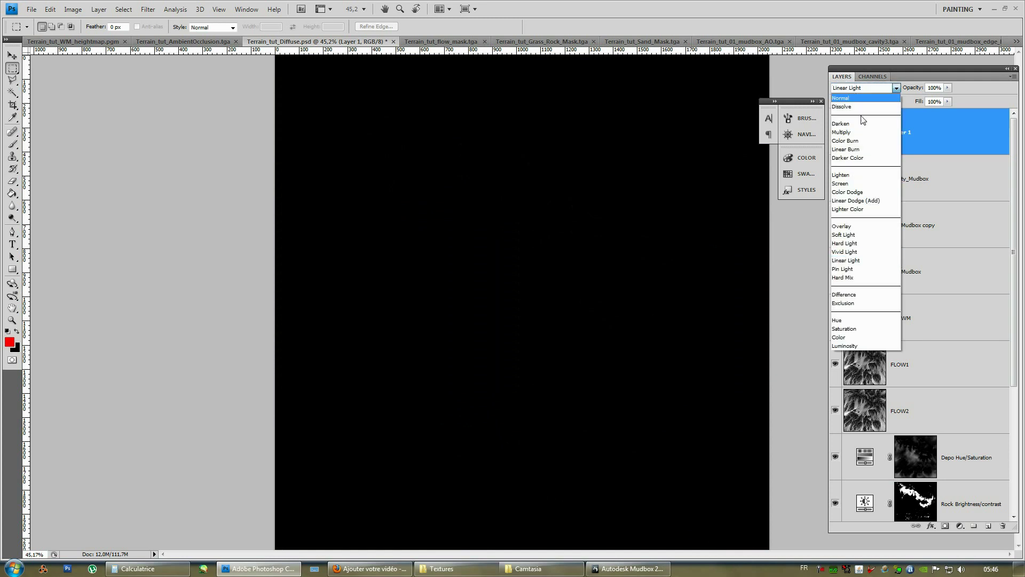
left_click(872, 199)
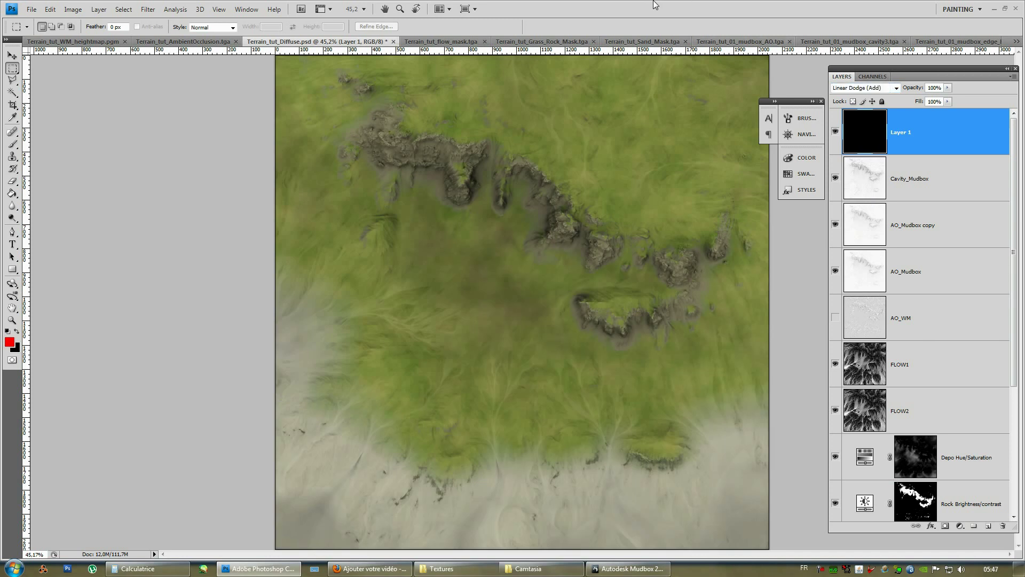
Compare the rock edges up close across the terrain with the edge highlight layer hidden and shown
scroll(644, 185, "up", 6, "alt")
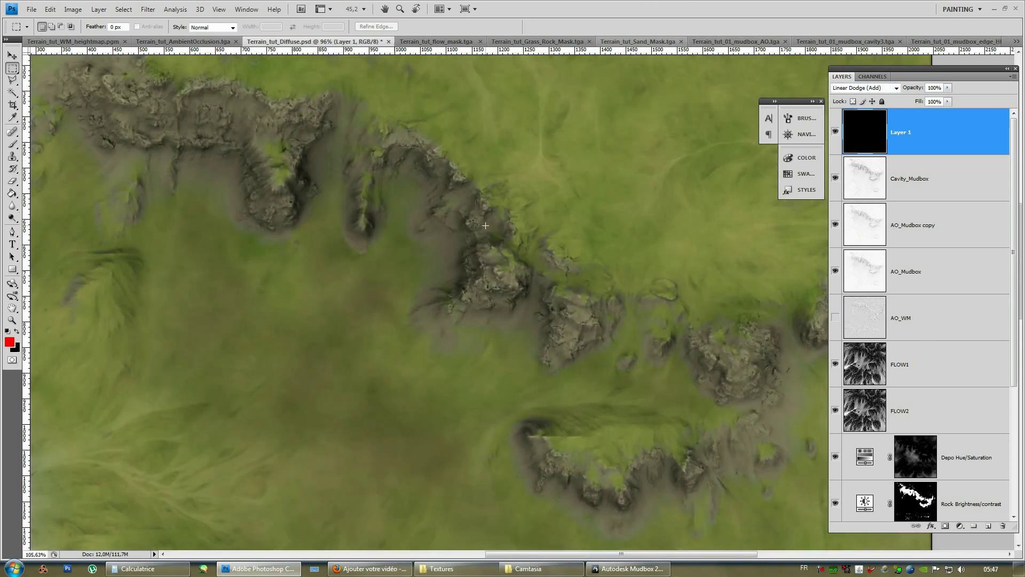
scroll(485, 225, "up", 5, "alt")
left_click(836, 134)
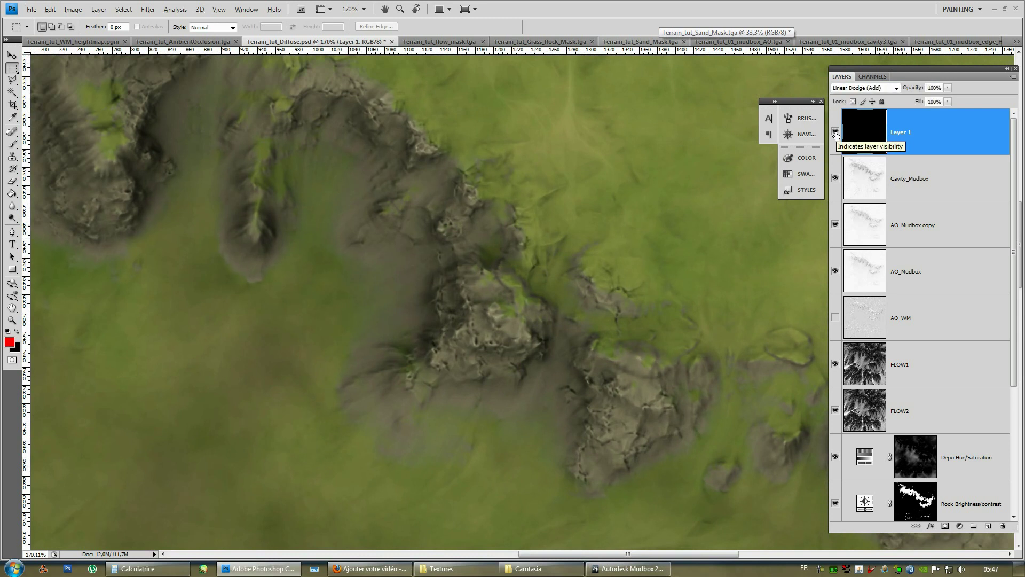
left_click(835, 133)
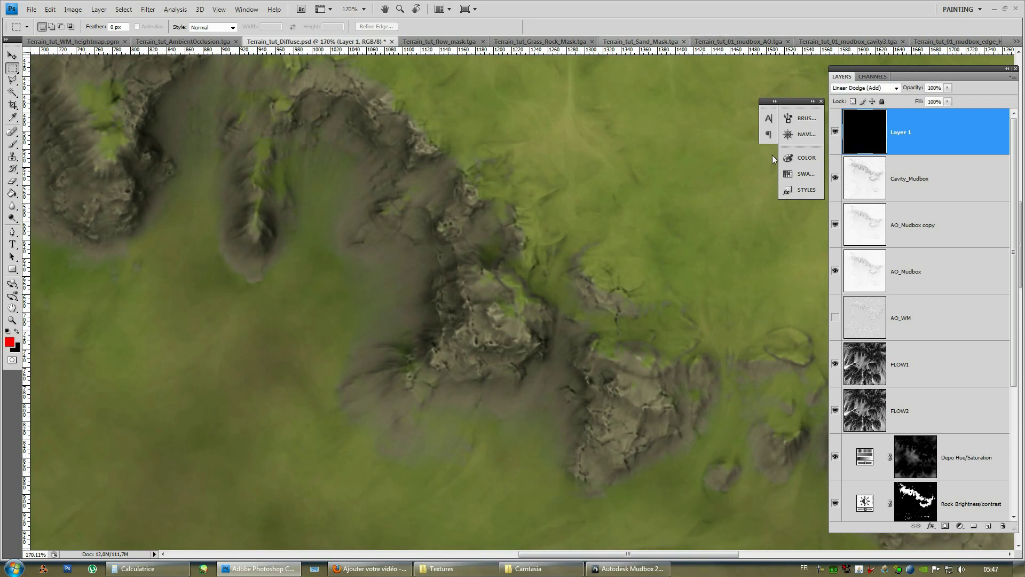
left_click_drag(405, 206, 487, 286)
left_click_drag(422, 270, 576, 282)
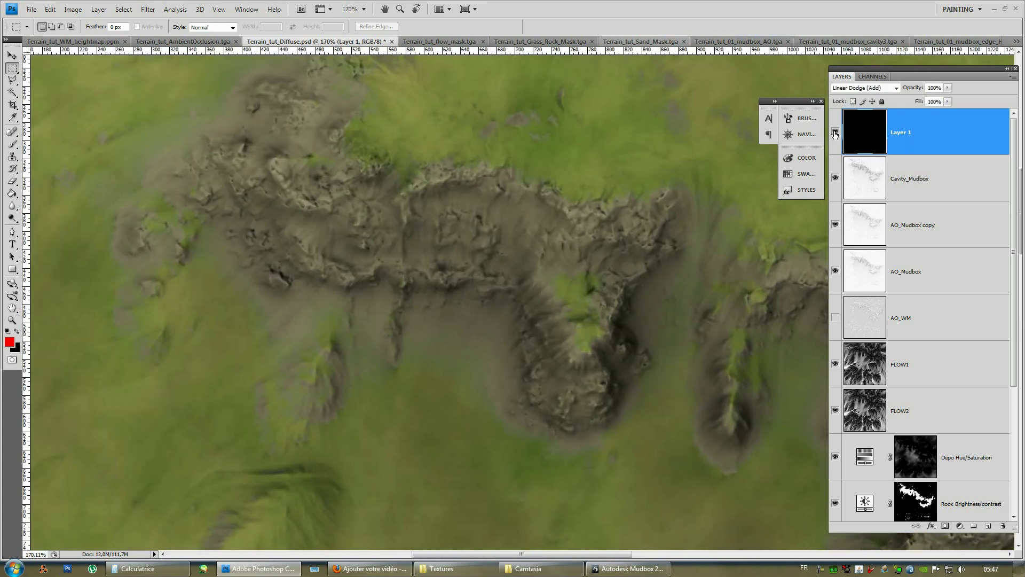
left_click_drag(493, 265, 476, 174)
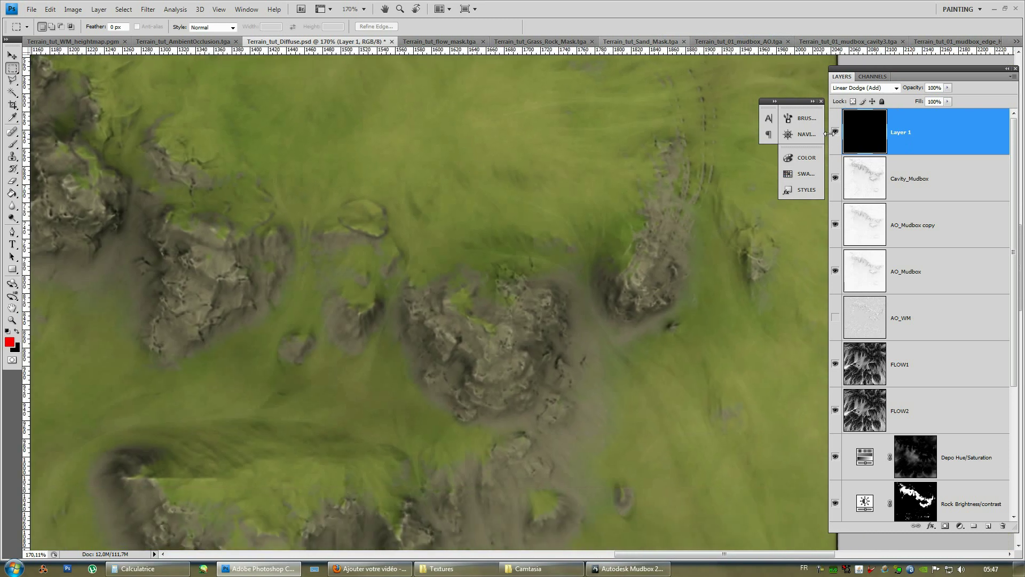
left_click_drag(443, 176, 522, 139)
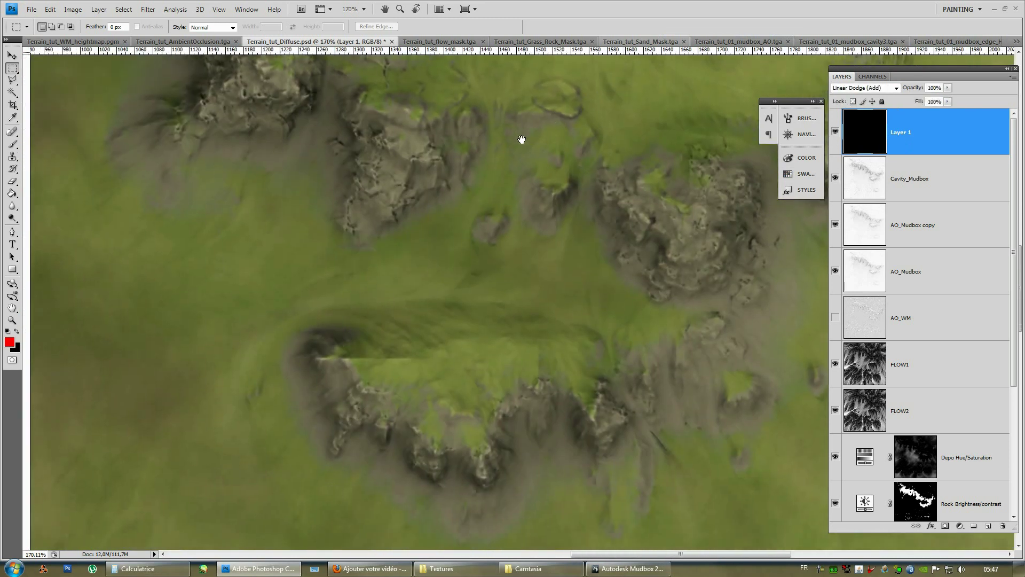
Set the edge highlight layer's blend mode to Color Dodge and compare the rocks with the layer hidden and shown
left_click(862, 88)
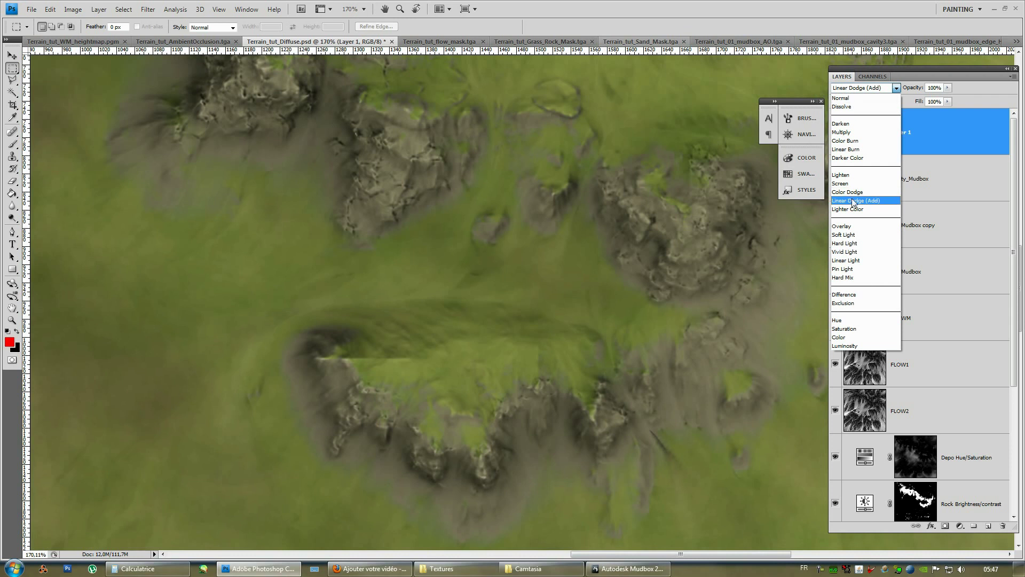
left_click(848, 192)
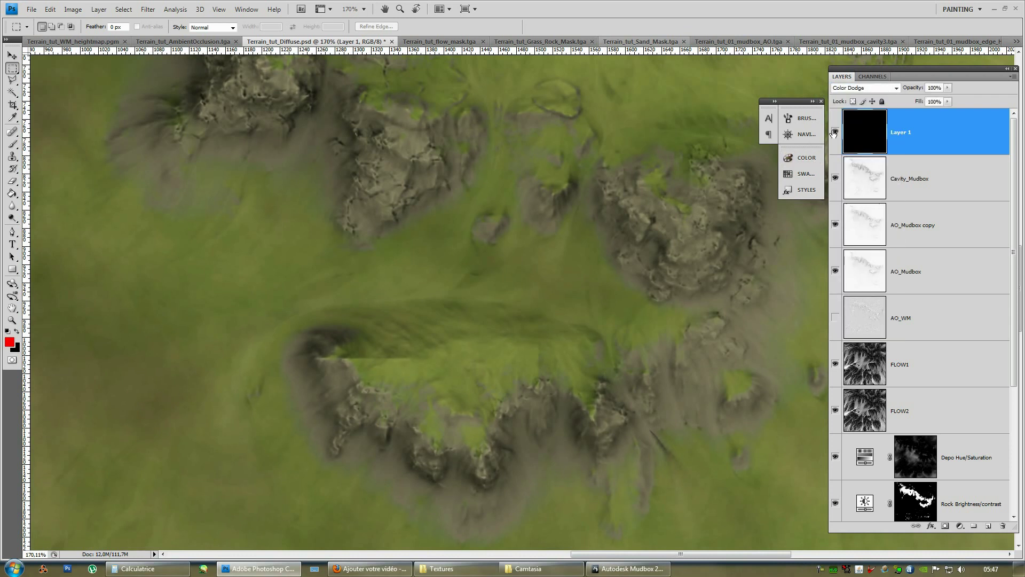
left_click_drag(508, 277, 368, 232)
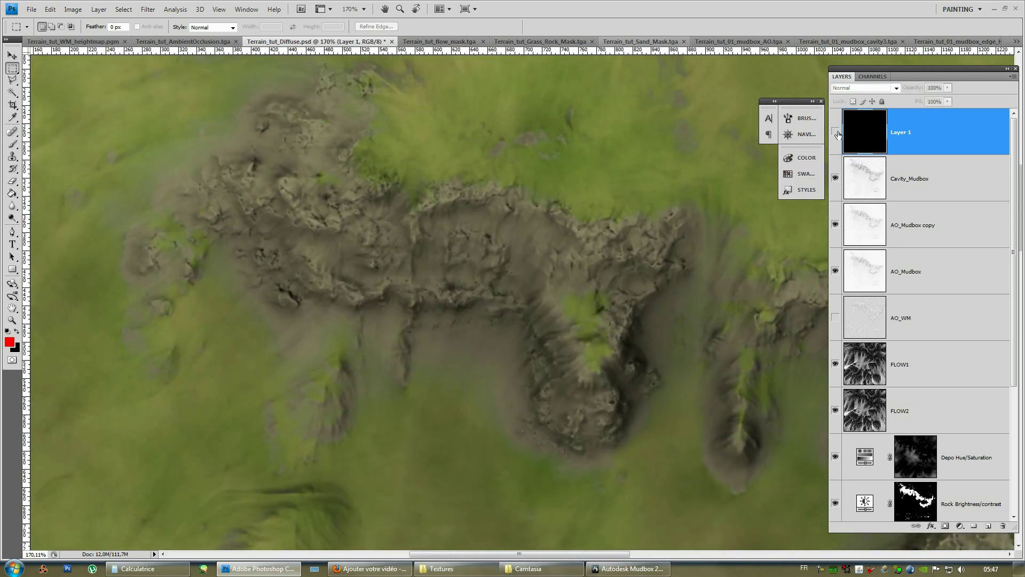
left_click(836, 132)
Duplicate the edge highlight layer as Layer 1 copy and set the duplicate's blend mode to Linear Dodge (Add)
right_click(908, 131)
left_click(910, 177)
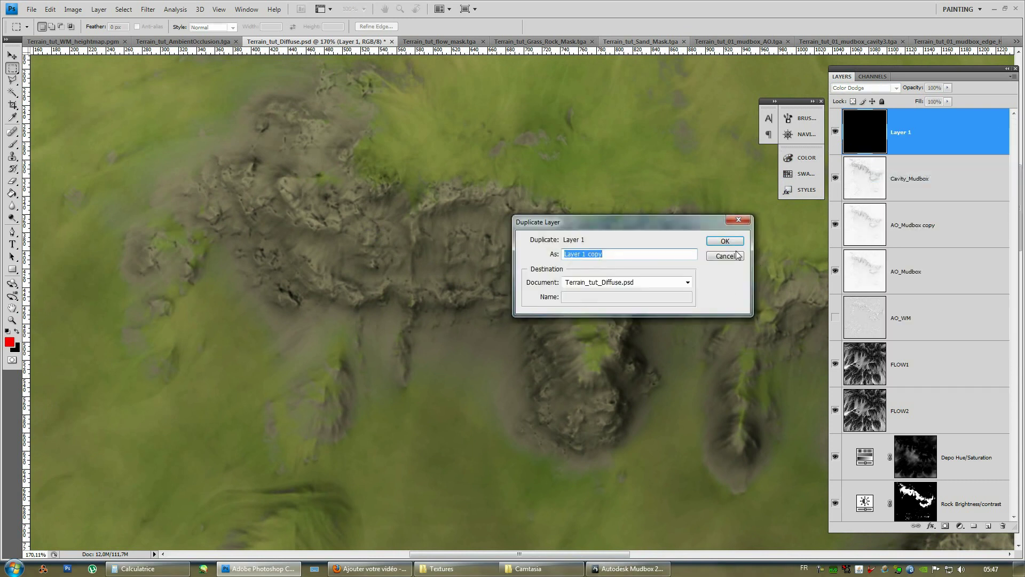
key("Return")
left_click_drag(653, 265, 473, 273)
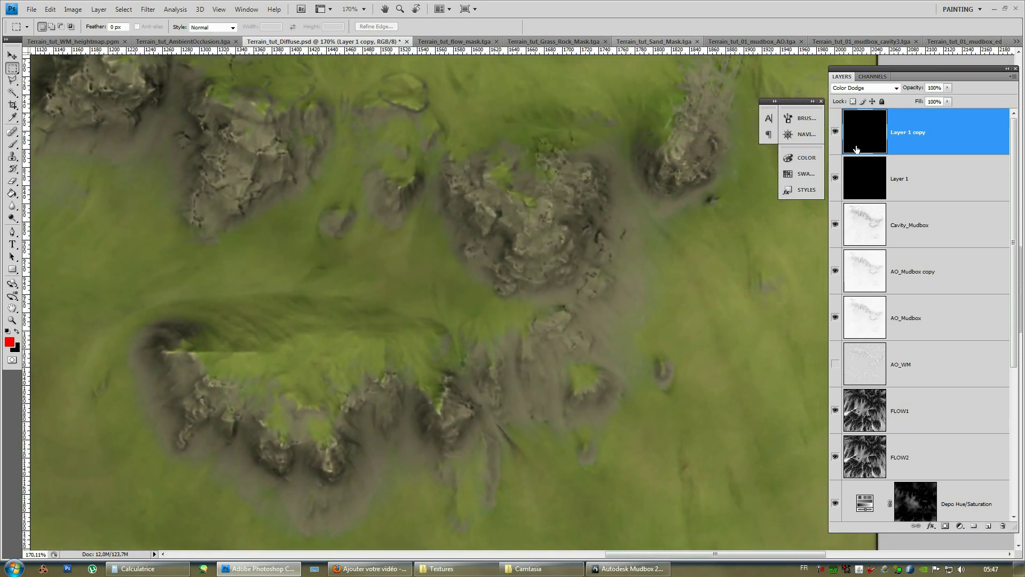
left_click(849, 89)
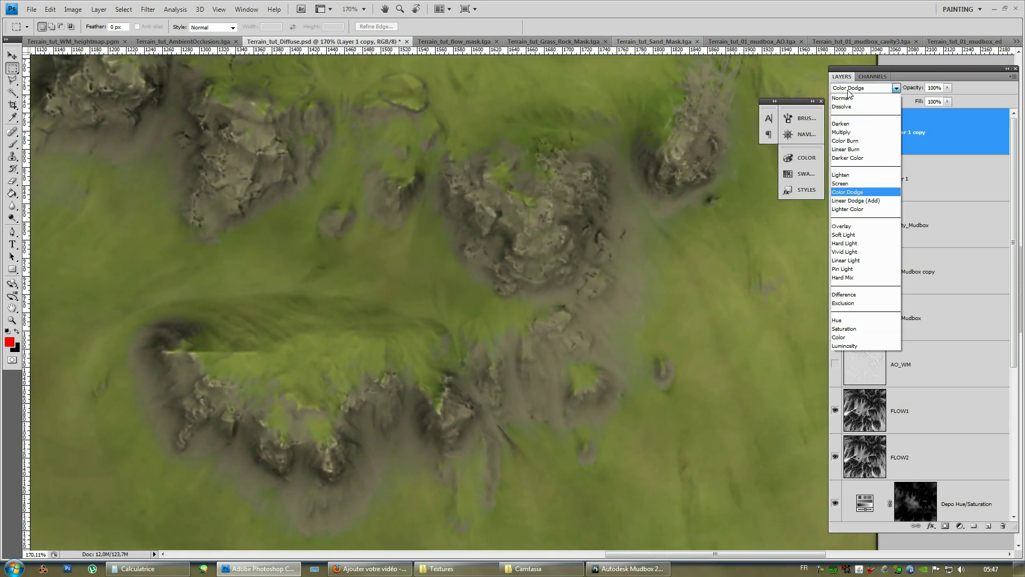
left_click(867, 202)
Examine the doubled edge highlights on the rock formations up close and across the whole terrain
mouse_move(486, 209)
left_mouse_down()
mouse_move(666, 222)
mouse_move(551, 218)
mouse_move(560, 243)
mouse_move(532, 193)
mouse_move(581, 314)
mouse_move(534, 279)
left_mouse_up()
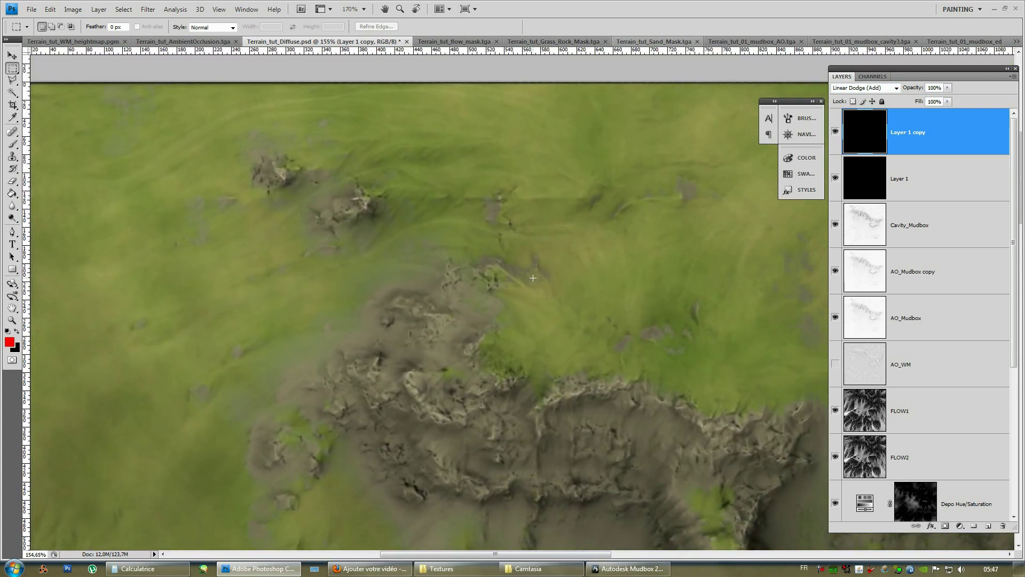
scroll(533, 278, "down", 7, "alt")
mouse_move(718, 409)
left_mouse_down()
mouse_move(623, 312)
mouse_move(576, 304)
left_mouse_up()
scroll(581, 315, "up", 4, "alt")
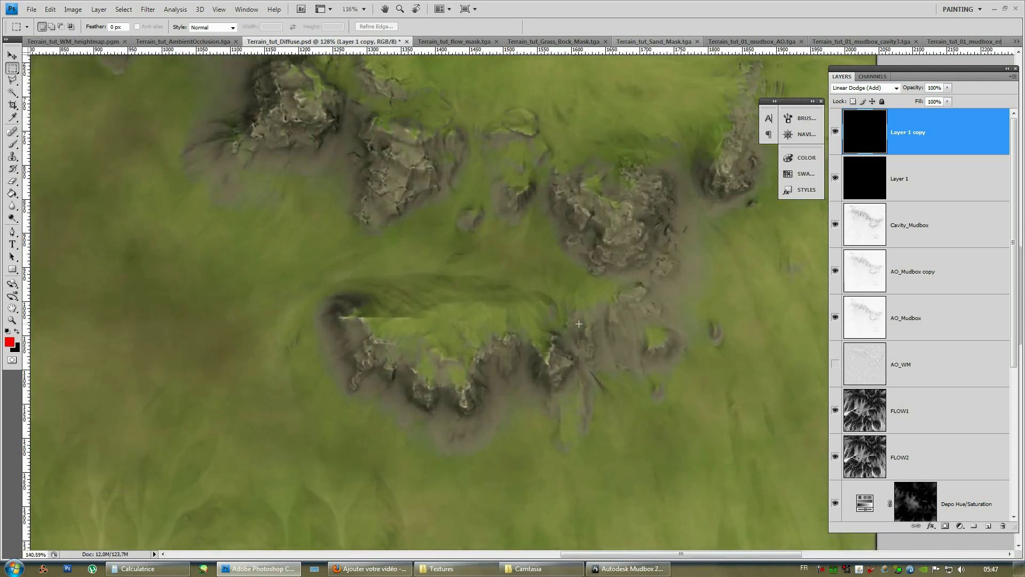
left_click_drag(315, 269, 418, 325)
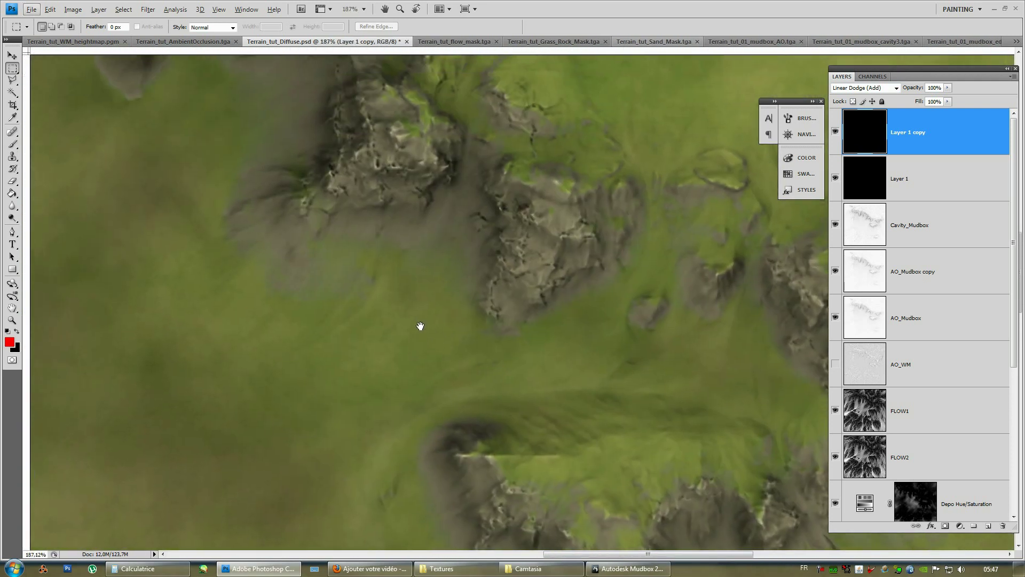
left_click_drag(432, 277, 445, 346)
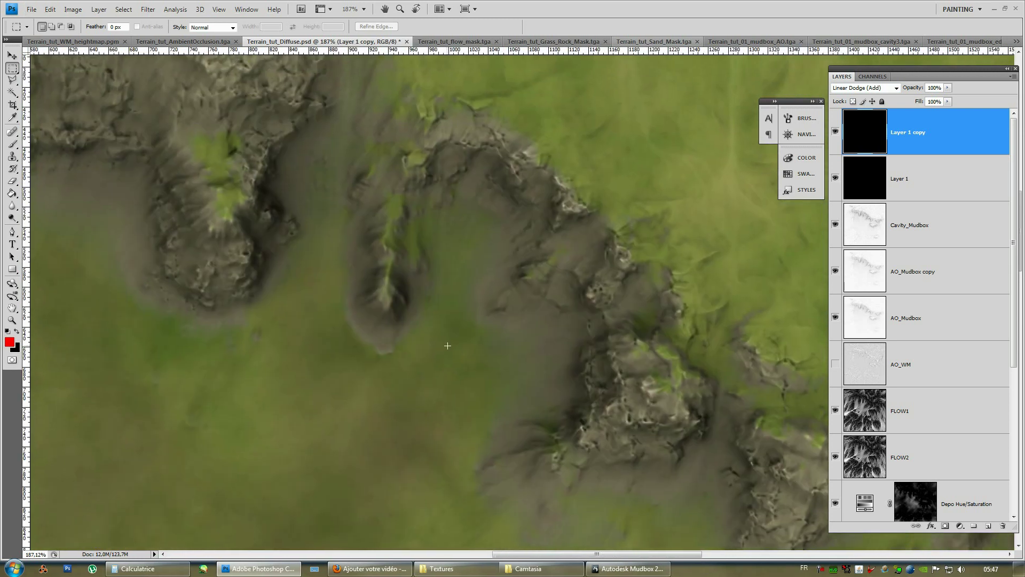
scroll(449, 341, "down", 5, "alt")
left_click_drag(481, 391, 480, 299)
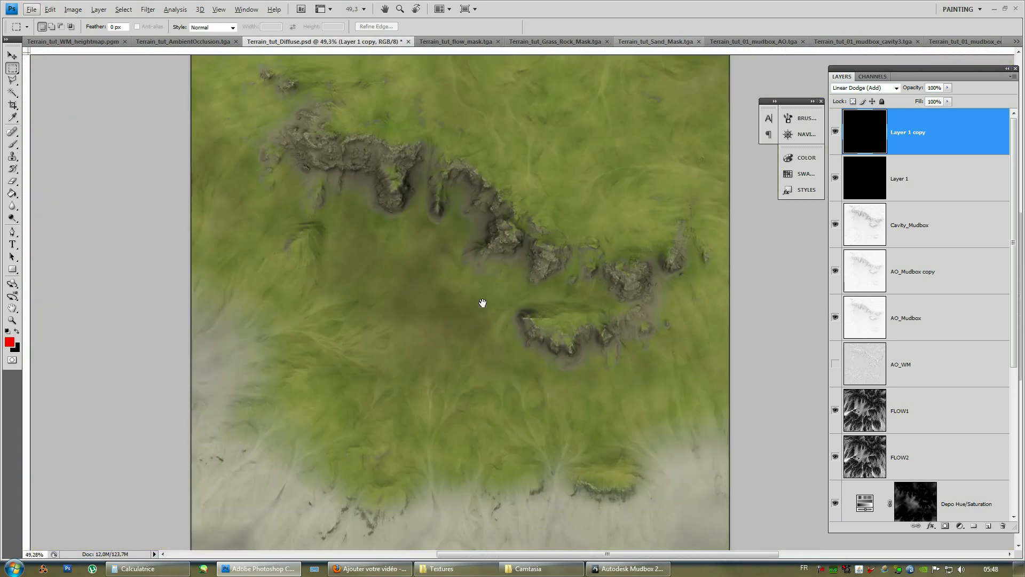
Save a copy of the diffuse texture in Targa format as Terrain_tut_Diffuse.tga at 24 bits/pixel, overwriting the existing file
key("ctrl+shift+s")
left_click(716, 392)
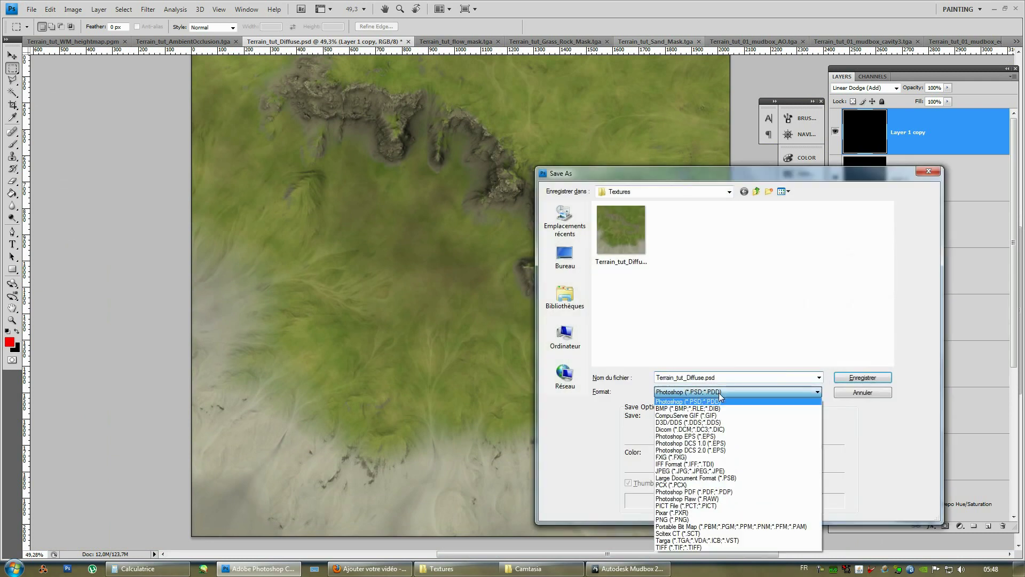
left_click(715, 541)
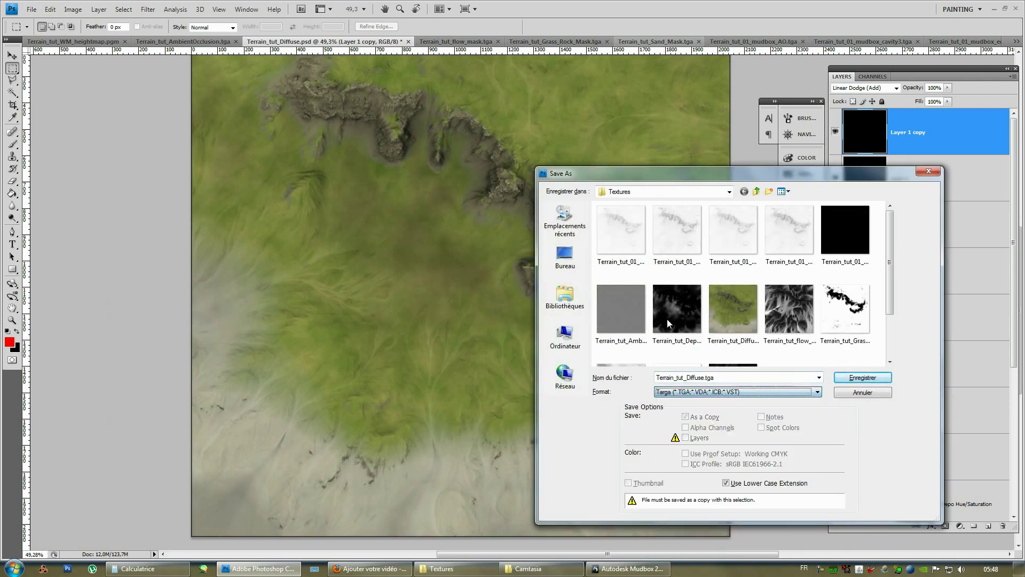
left_click(862, 377)
left_click(510, 215)
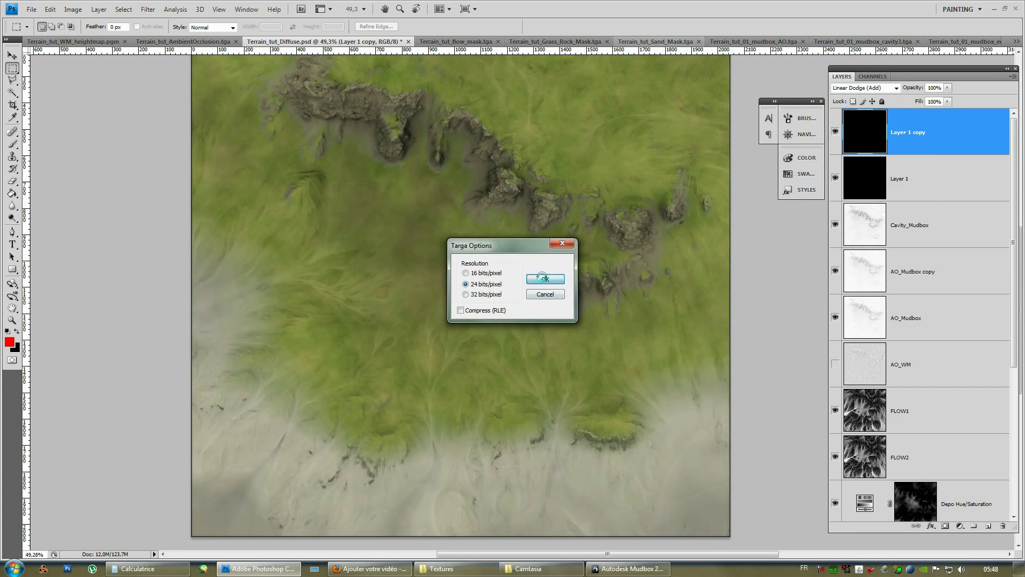
left_click(545, 280)
Switch to Mudbox and refresh the terrain's diffuse paint layer to load the newly saved texture
left_click(628, 568)
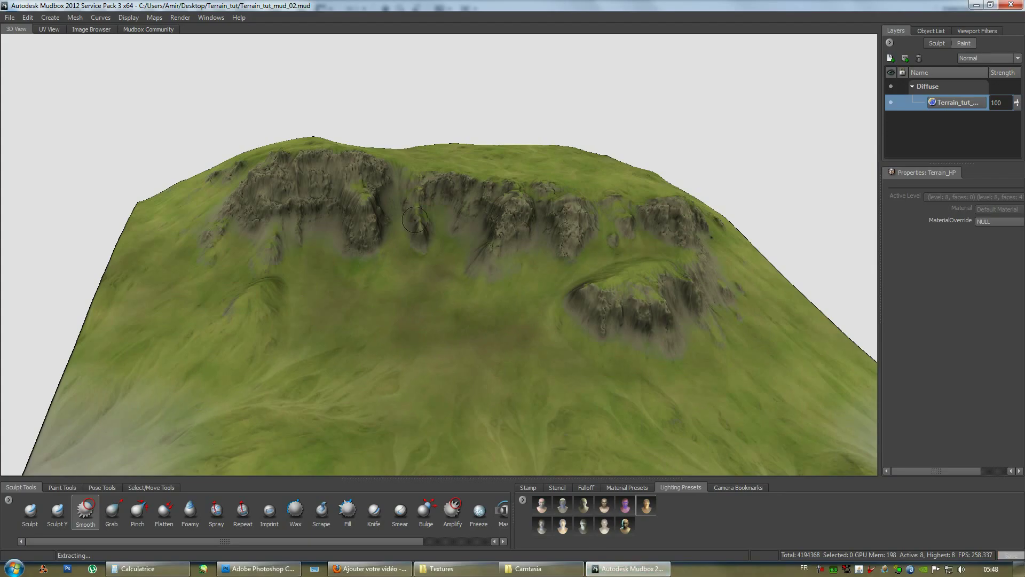
mouse_move(398, 219)
left_mouse_down("alt")
mouse_move(512, 228)
mouse_move(504, 242)
left_mouse_up("alt")
middle_click_drag(497, 242, 422, 176, "alt")
right_click_drag(422, 176, 505, 245, "alt")
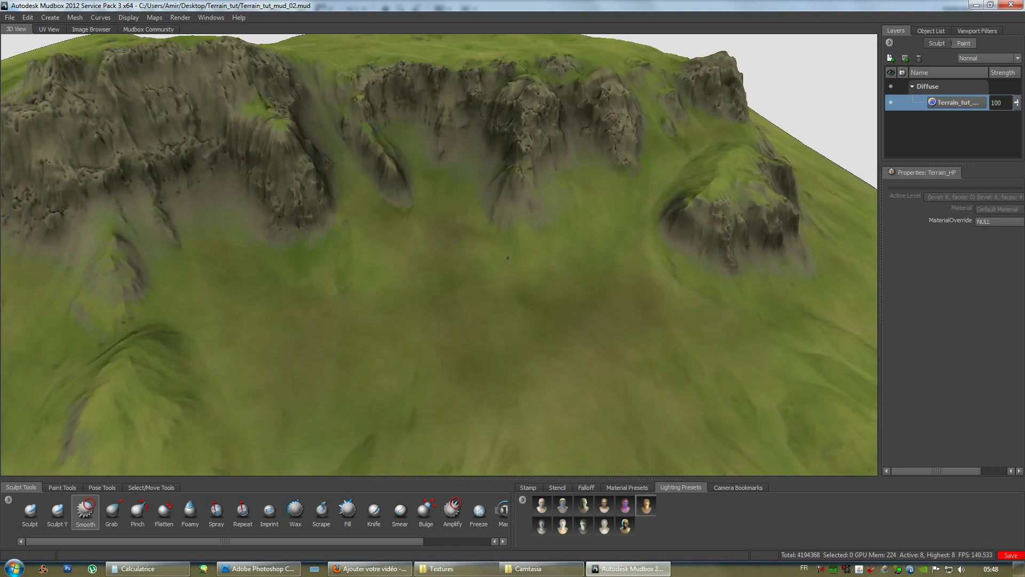
middle_click_drag(505, 245, 539, 277, "alt")
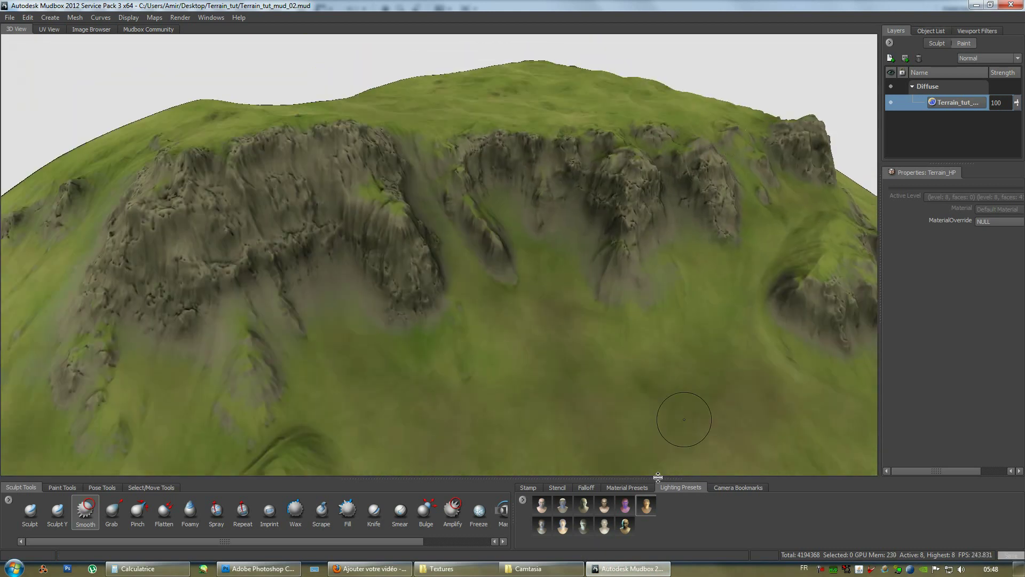
right_click(958, 103)
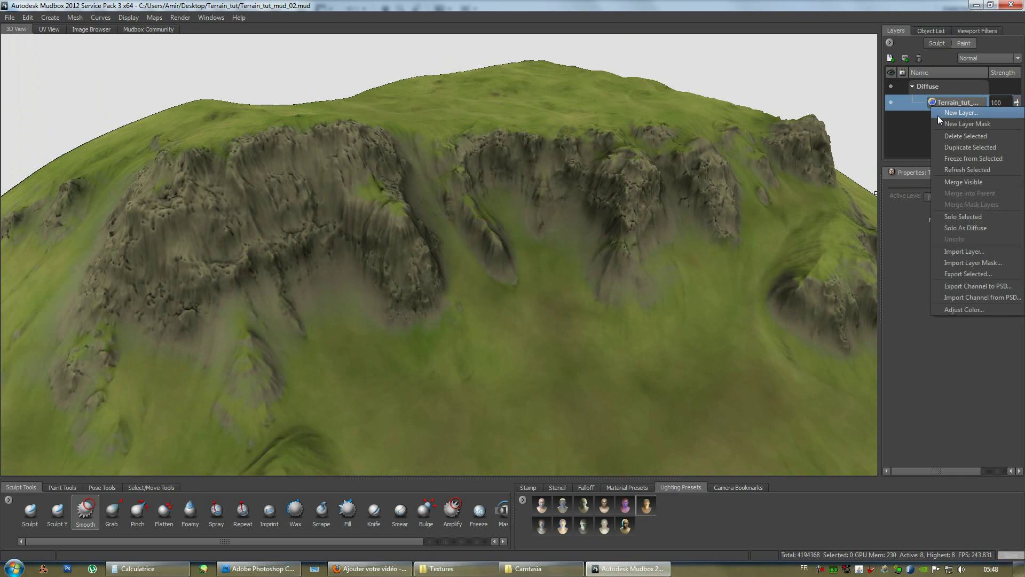
left_click(978, 171)
Examine the refreshed diffuse texture on the main rock cliffs from several angles
left_click_drag(403, 184, 465, 206, "alt")
right_click_drag(464, 206, 533, 207, "alt")
left_click_drag(534, 207, 569, 204, "alt")
right_click_drag(569, 204, 513, 207, "alt")
left_click_drag(635, 217, 518, 198, "alt")
right_click_drag(518, 198, 605, 211, "alt")
mouse_move(406, 193)
left_mouse_down("alt")
mouse_move(510, 169)
mouse_move(478, 196)
mouse_move(379, 182)
mouse_move(386, 171)
mouse_move(587, 178)
mouse_move(680, 205)
left_mouse_up("alt")
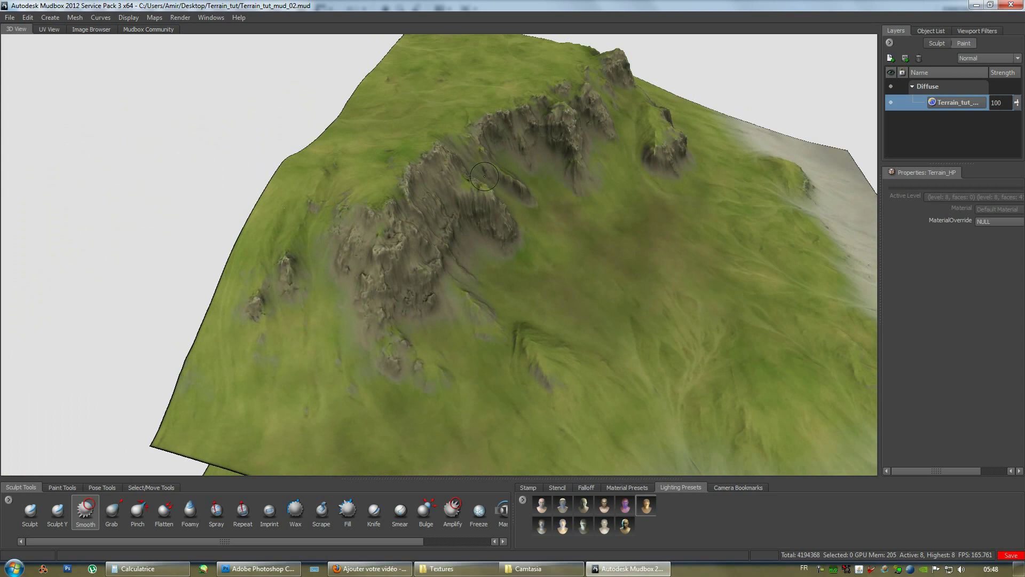
right_click_drag(484, 176, 523, 187, "alt")
left_click_drag(523, 186, 587, 200, "alt")
right_click_drag(555, 197, 596, 214, "alt")
left_click_drag(595, 213, 334, 152, "alt")
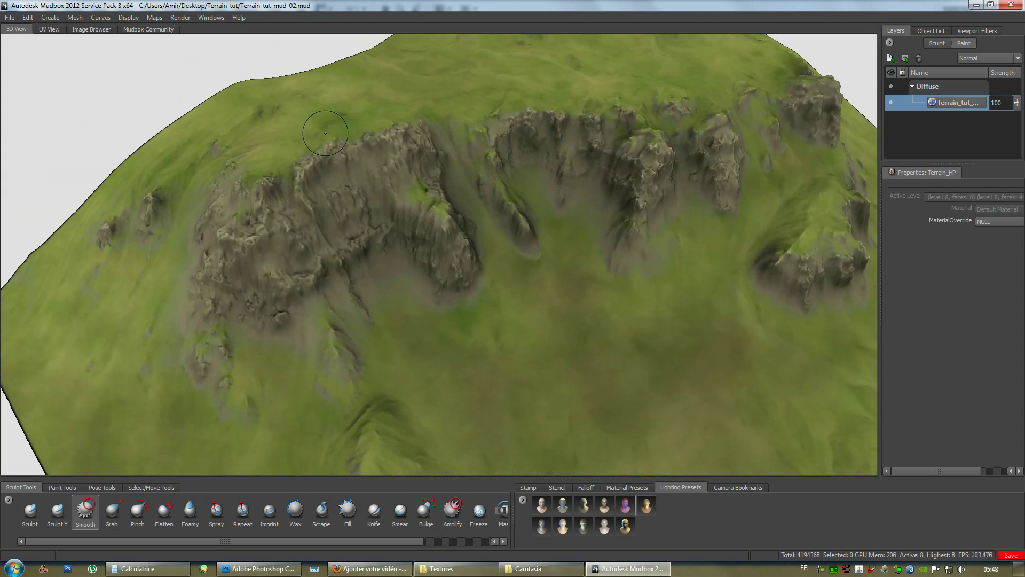
Inspect the cavity shading and edge highlights on the cliff faces, both up close and from a distance
left_click_drag(493, 134, 446, 143, "alt")
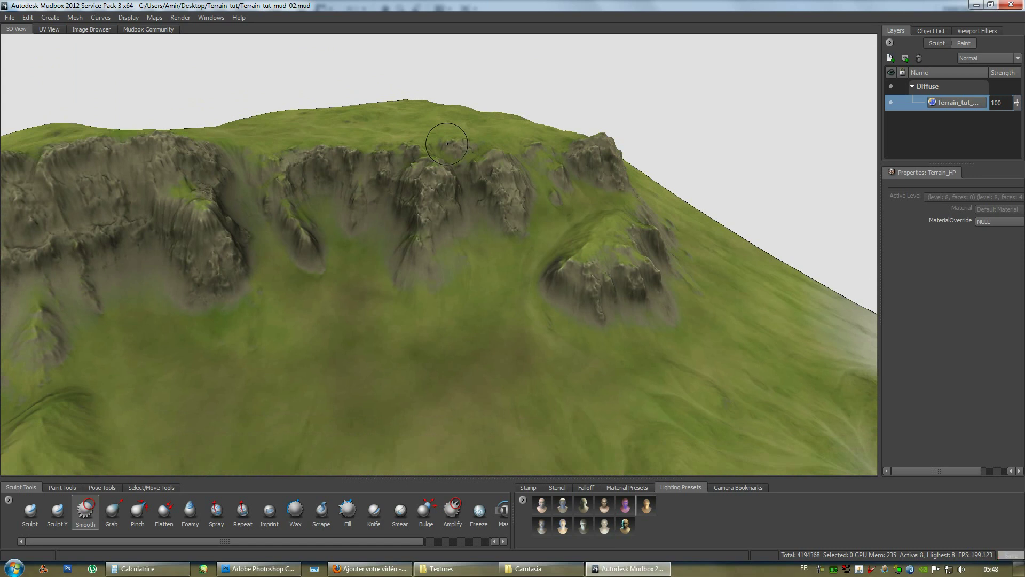
left_click_drag(498, 148, 456, 155, "alt")
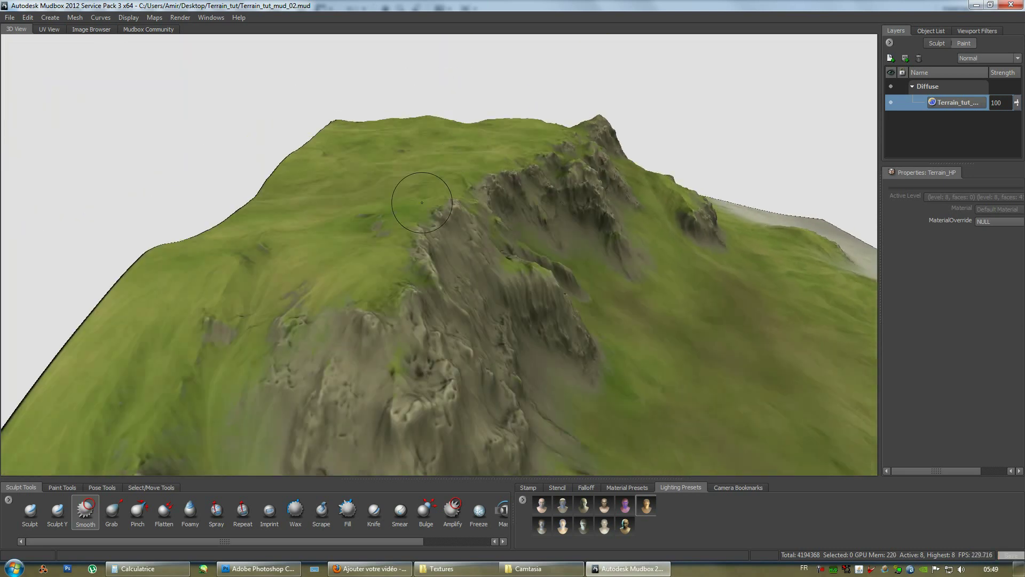
left_click_drag(461, 307, 397, 326, "alt")
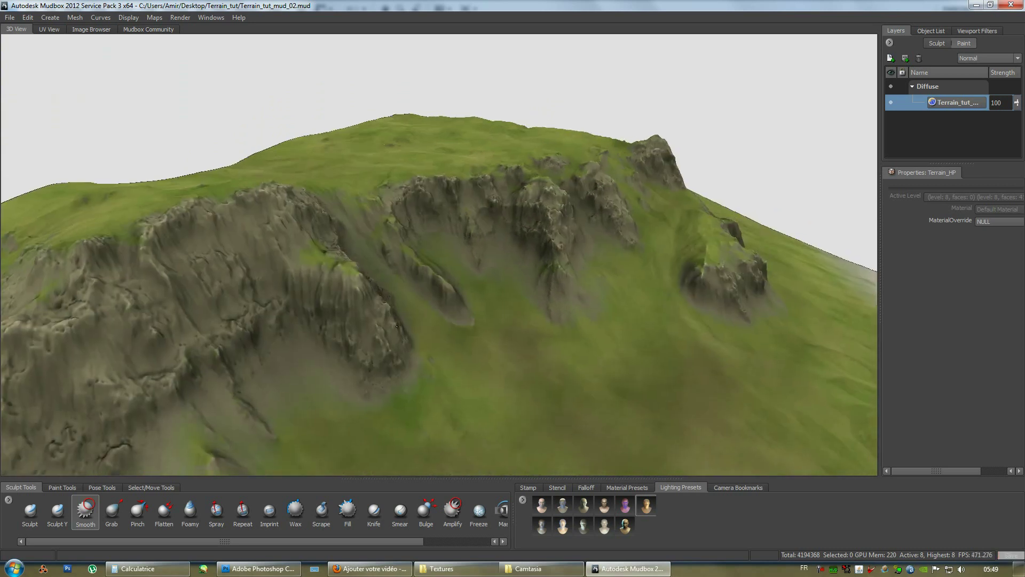
left_click_drag(523, 179, 421, 185, "alt")
right_click_drag(422, 185, 451, 203, "alt")
left_click_drag(451, 203, 491, 211, "alt")
right_click_drag(491, 211, 518, 237, "alt")
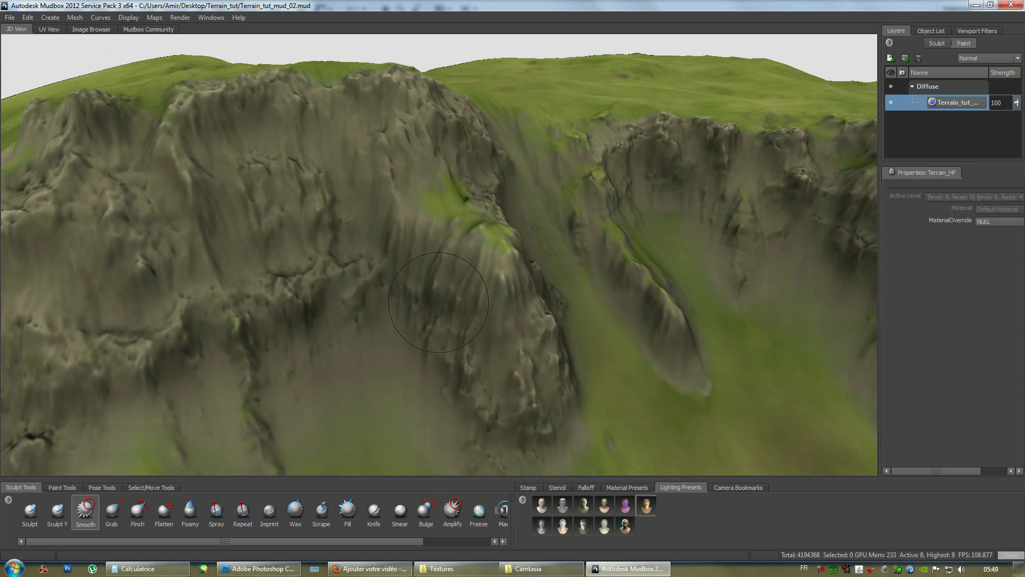
right_click_drag(493, 350, 476, 221, "alt")
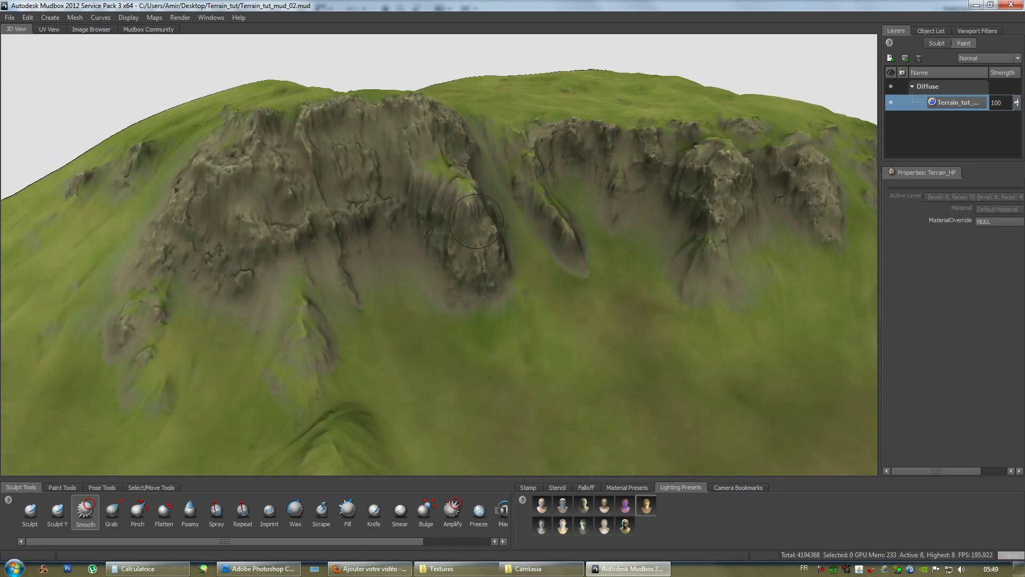
mouse_move(496, 312)
left_mouse_down("alt")
mouse_move(411, 201)
mouse_move(507, 268)
left_mouse_up("alt")
Examine the texture on the sandy area and the smaller rock outcrops at the front of the terrain
middle_click_drag(592, 195, 537, 162, "alt")
left_click_drag(538, 162, 513, 166, "alt")
right_click_drag(514, 166, 545, 253, "alt")
left_click_drag(545, 253, 490, 80, "alt")
right_click_drag(489, 80, 487, 208, "alt")
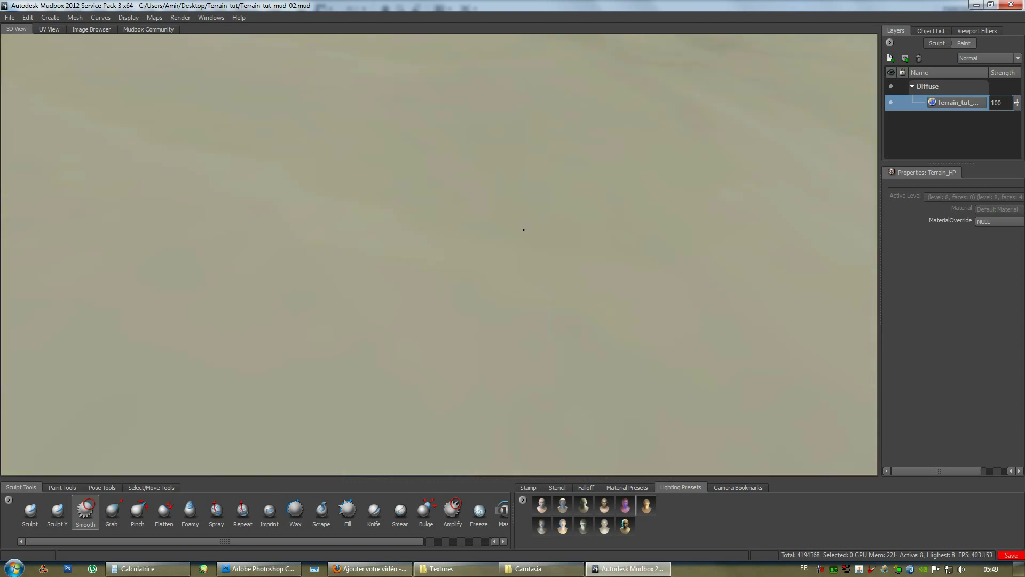
middle_click_drag(488, 209, 493, 220, "alt")
right_click_drag(493, 220, 490, 232, "alt")
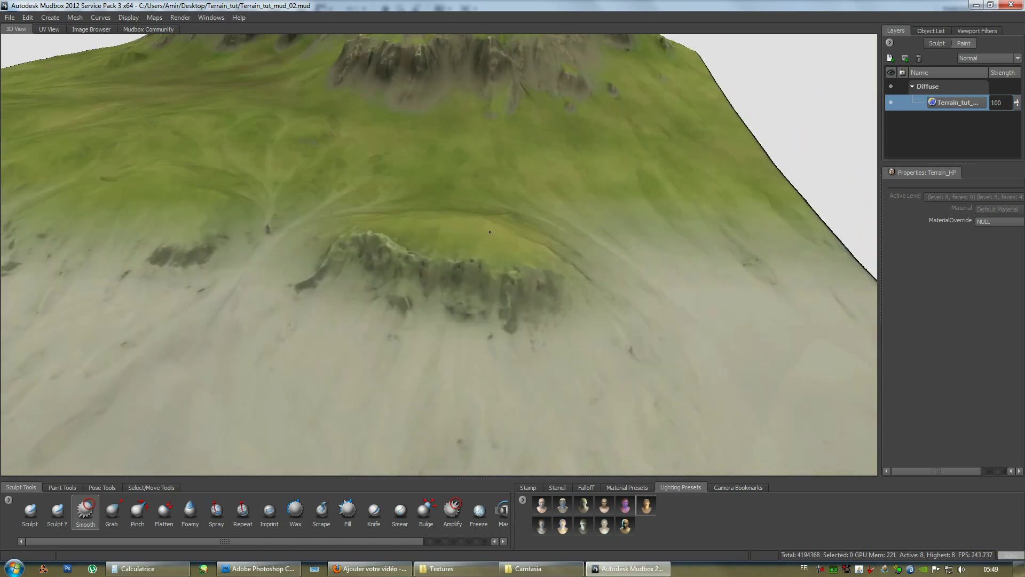
right_click_drag(434, 254, 439, 251, "alt")
left_click_drag(534, 270, 477, 275, "alt")
right_click_drag(477, 275, 475, 154, "alt")
left_click_drag(475, 153, 534, 169, "alt")
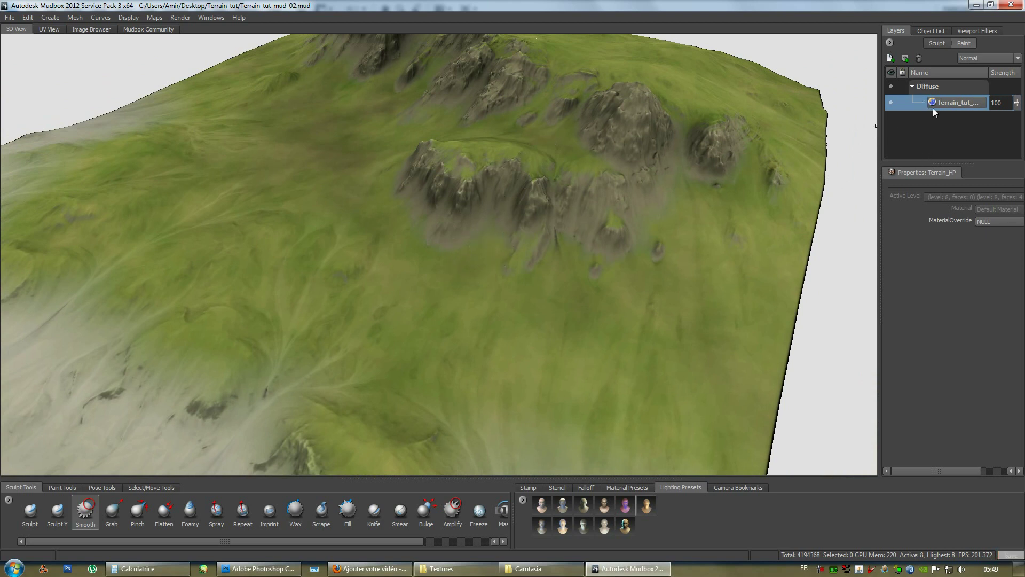
left_click(975, 58)
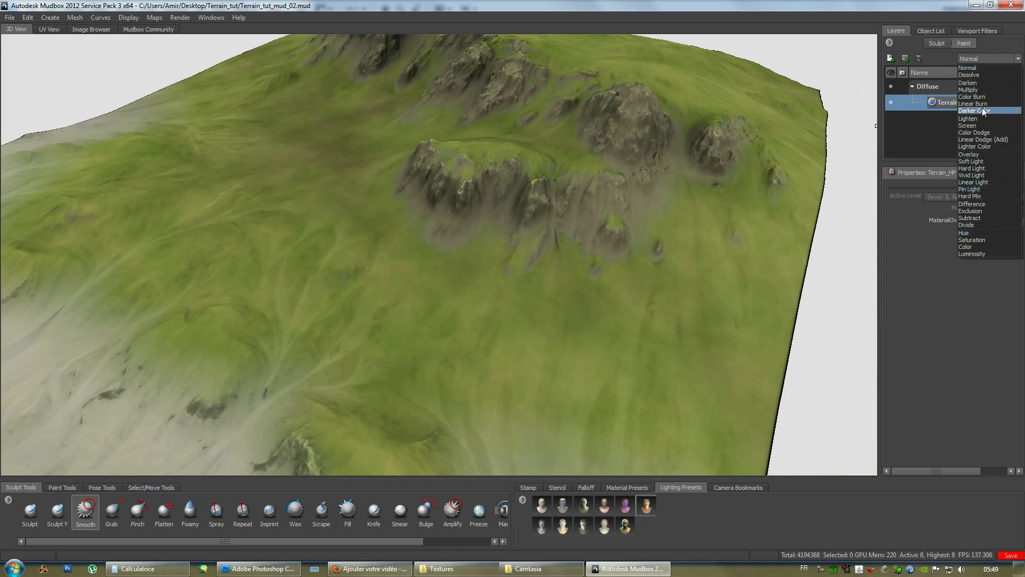
left_click(918, 134)
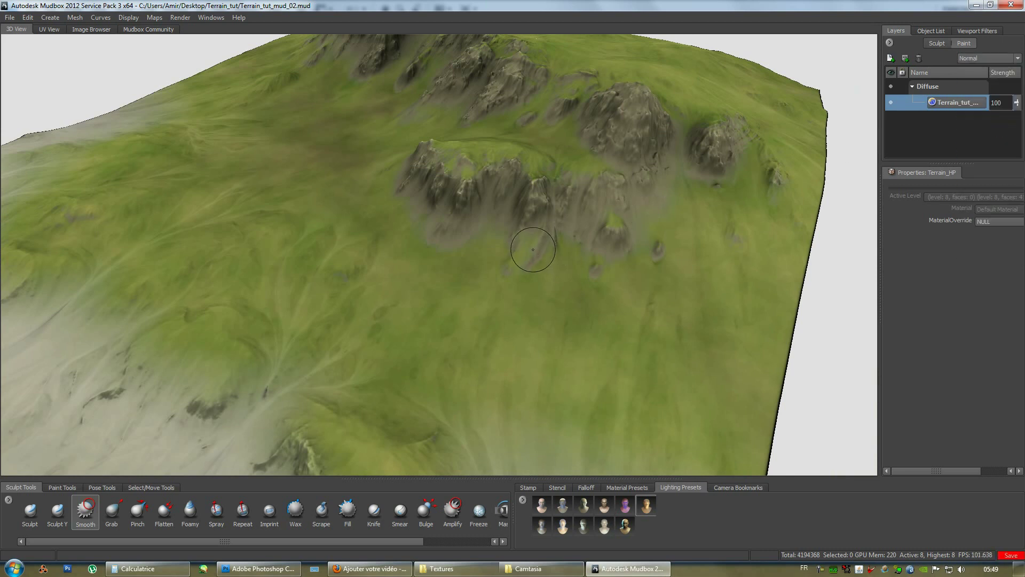
Review the texture across the cliffs, the grass and the transition into the sand
left_click_drag(533, 249, 625, 245, "alt")
middle_click_drag(460, 156, 640, 180, "alt")
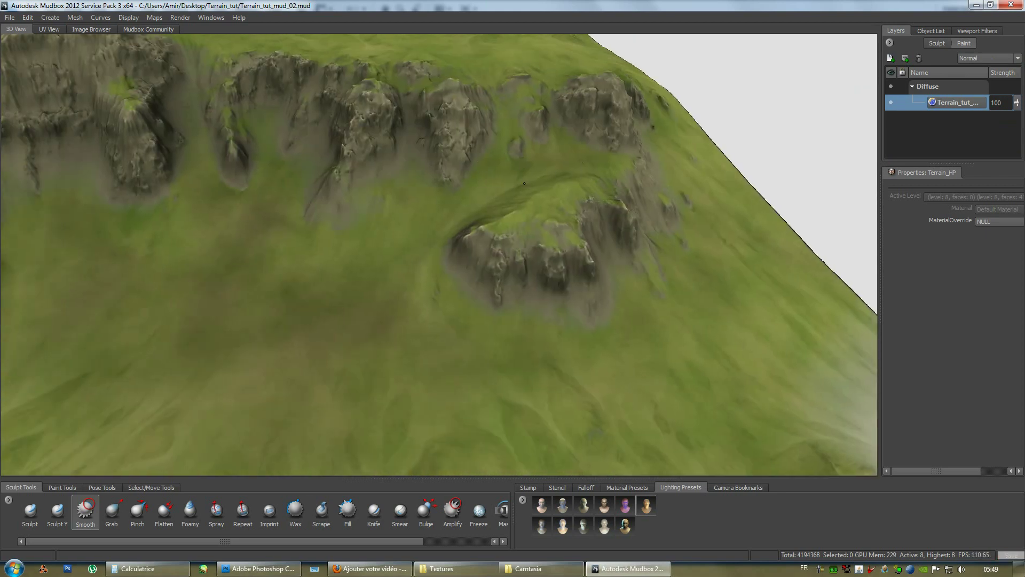
left_click_drag(495, 173, 766, 189, "alt")
middle_click_drag(505, 157, 617, 167, "alt")
left_click_drag(395, 176, 582, 187, "alt")
middle_click_drag(447, 195, 522, 184, "alt")
mouse_move(521, 185)
left_mouse_down("alt")
mouse_move(485, 208)
mouse_move(549, 327)
mouse_move(588, 290)
mouse_move(473, 231)
left_mouse_up("alt")
right_click_drag(473, 231, 467, 308, "alt")
mouse_move(467, 308)
left_mouse_down("alt")
mouse_move(556, 202)
mouse_move(565, 206)
mouse_move(194, 193)
mouse_move(436, 195)
left_mouse_up("alt")
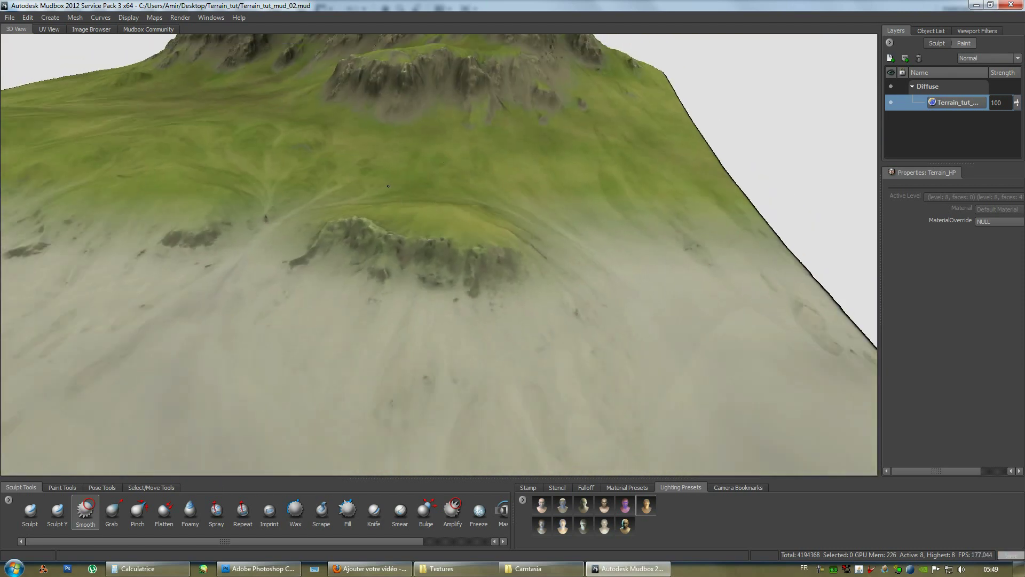
Turn off flat lighting in the 3D viewport to show the textured terrain with shaded lighting
mouse_move(347, 171)
left_mouse_down("alt")
mouse_move(486, 211)
mouse_move(629, 190)
left_mouse_up("alt")
right_click(662, 142)
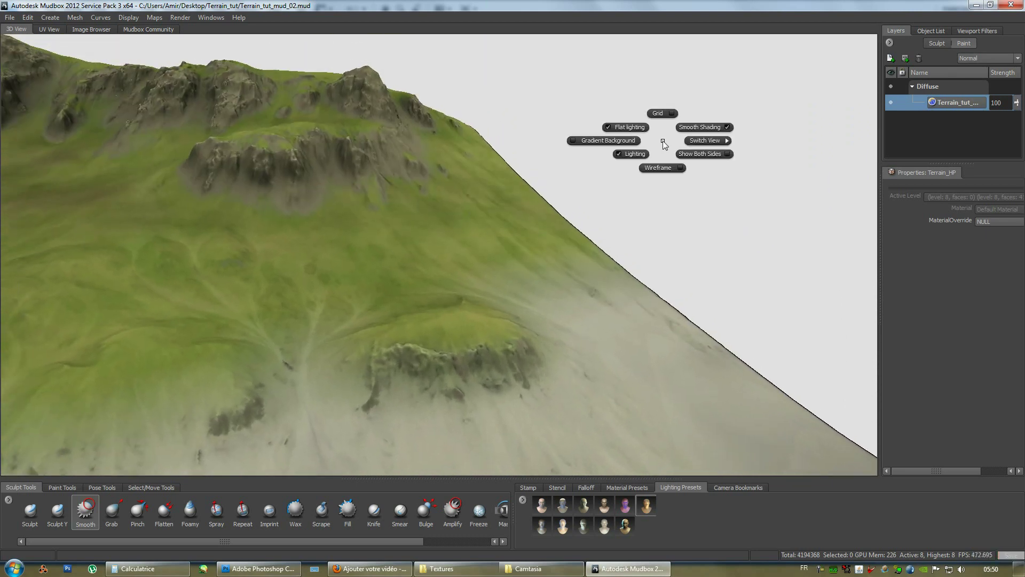
left_click(619, 129)
mouse_move(478, 216)
left_mouse_down("alt")
mouse_move(391, 168)
mouse_move(535, 218)
mouse_move(638, 218)
mouse_move(485, 154)
mouse_move(477, 184)
left_mouse_up("alt")
middle_click_drag(477, 128, 457, 191, "alt")
Examine the textured terrain under shaded lighting, from the sandy outcrop up close to the whole terrain
left_click_drag(528, 201, 580, 238, "alt")
mouse_move(373, 200)
left_mouse_down("alt")
mouse_move(573, 266)
mouse_move(498, 258)
left_mouse_up("alt")
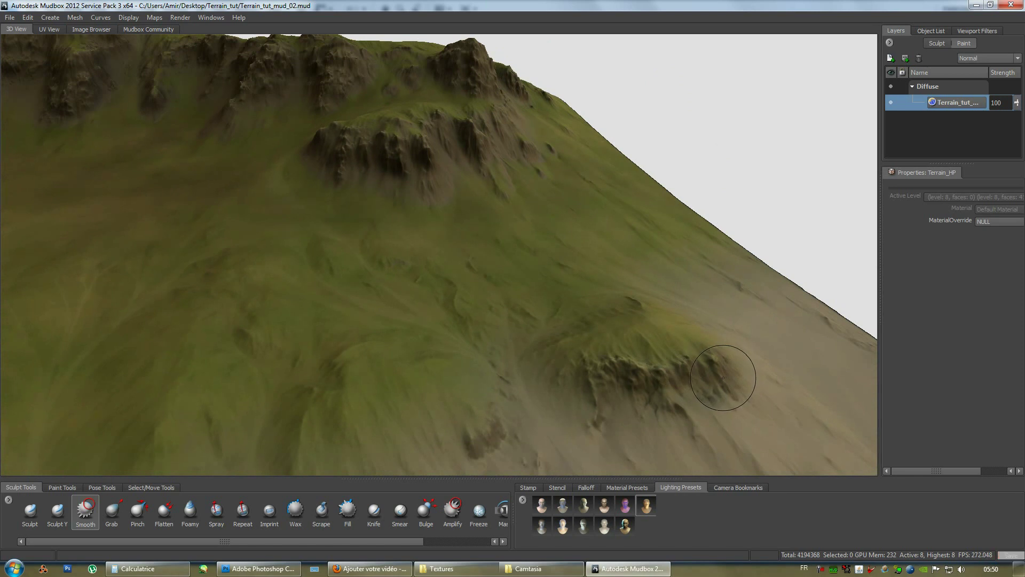
mouse_move(694, 369)
left_mouse_down("alt")
mouse_move(627, 281)
mouse_move(722, 255)
left_mouse_up("alt")
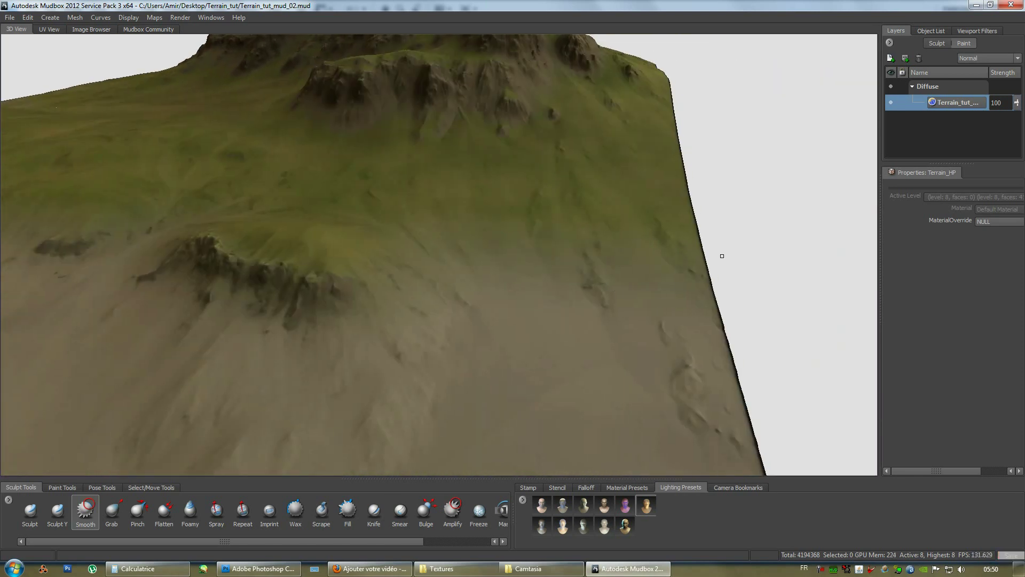
middle_click_drag(730, 202, 713, 320, "alt")
right_click_drag(614, 299, 471, 272, "alt")
mouse_move(472, 272)
left_mouse_down("alt")
mouse_move(341, 267)
mouse_move(382, 288)
mouse_move(270, 235)
mouse_move(220, 226)
left_mouse_up("alt")
left_click_drag(458, 296, 352, 279, "alt")
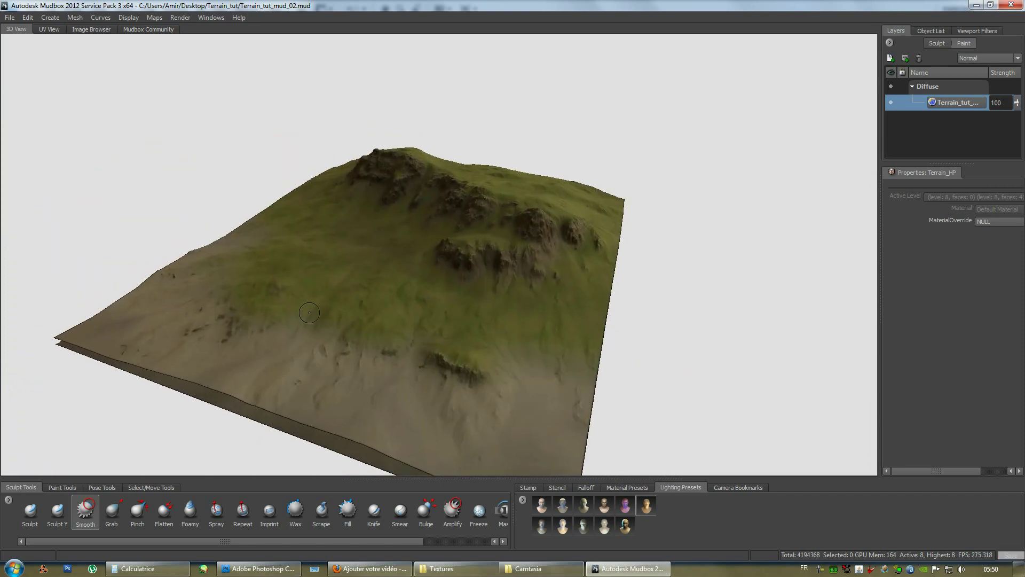
left_click_drag(308, 315, 402, 280, "alt")
middle_click_drag(636, 316, 593, 292, "alt")
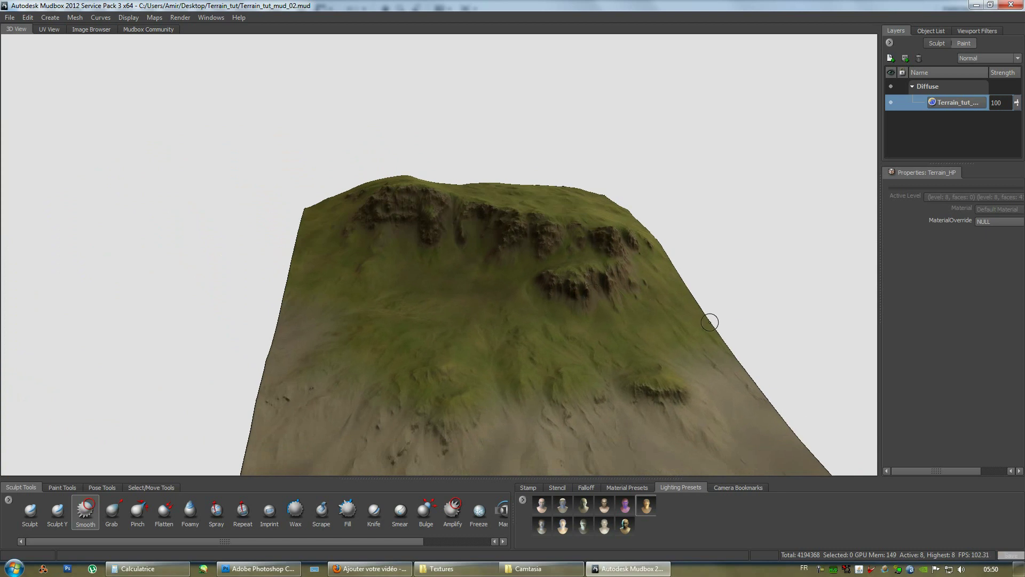
left_click_drag(709, 322, 497, 360, "alt")
scroll(567, 340, "down", 4)
left_click_drag(368, 146, 514, 232, "alt")
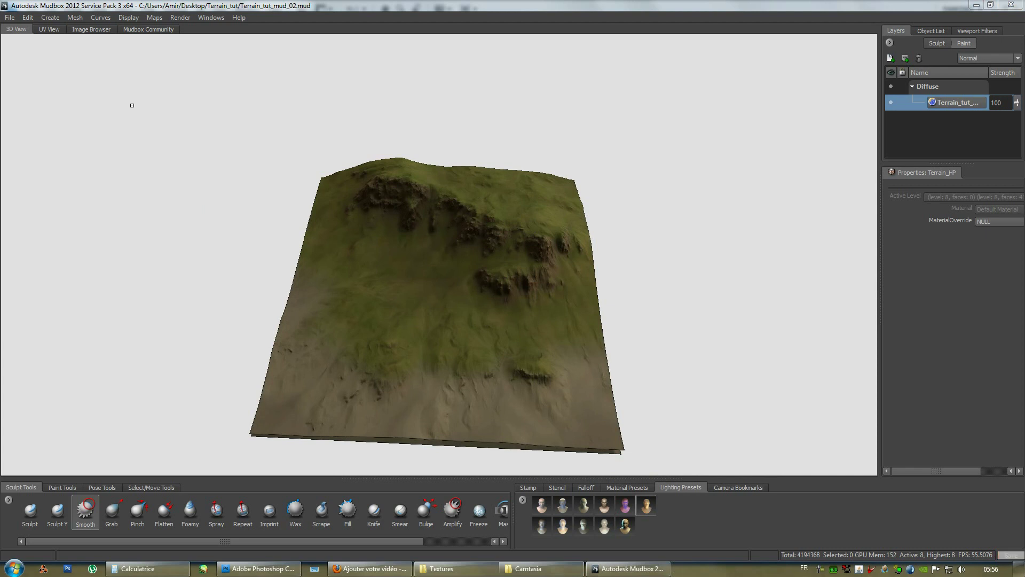
left_click_drag(506, 160, 469, 153, "alt")
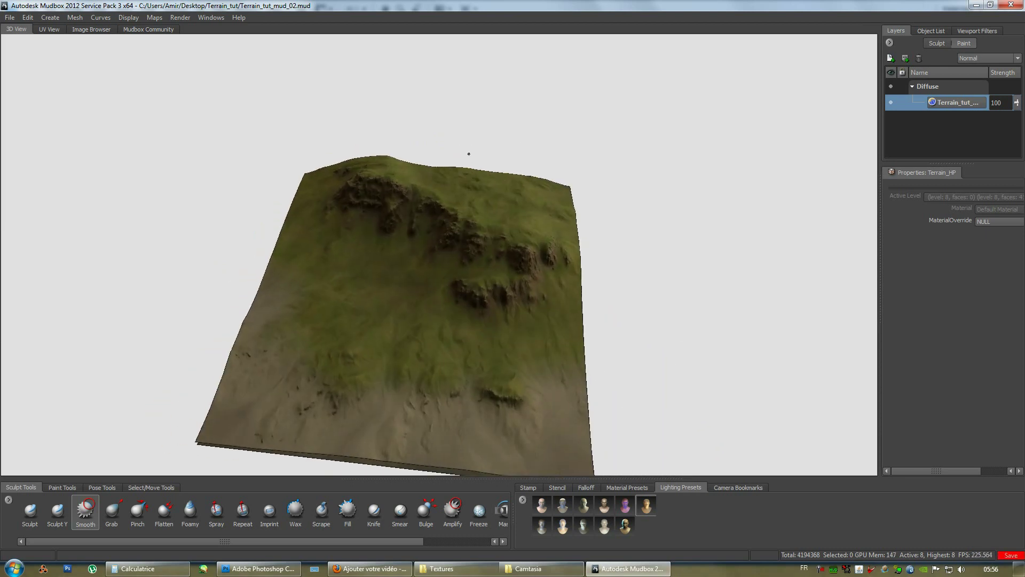
Switch to the desktop, start the CryENGINE Sandbox editor and log in to CryDev with the saved account
left_click(976, 4)
left_click(994, 5)
left_click(974, 5)
left_click(982, 53)
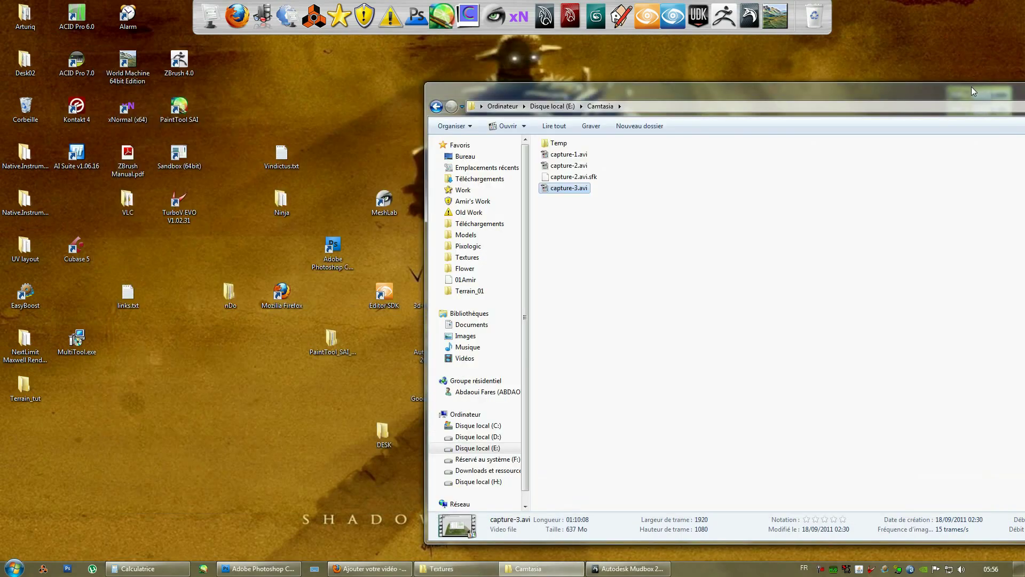
left_click_drag(972, 87, 605, 105)
left_click(968, 102)
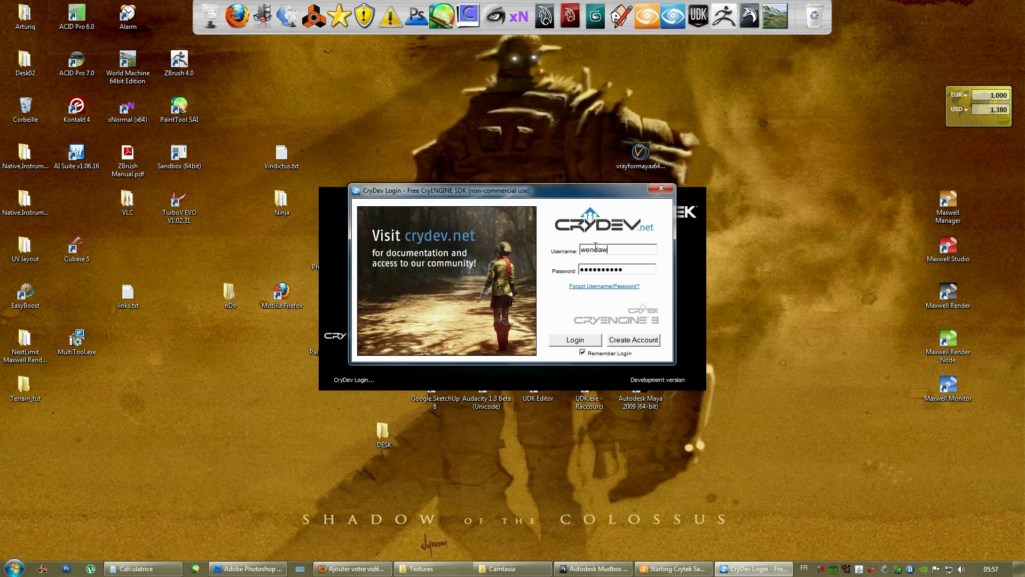
key("BackSpace")
left_click(580, 340)
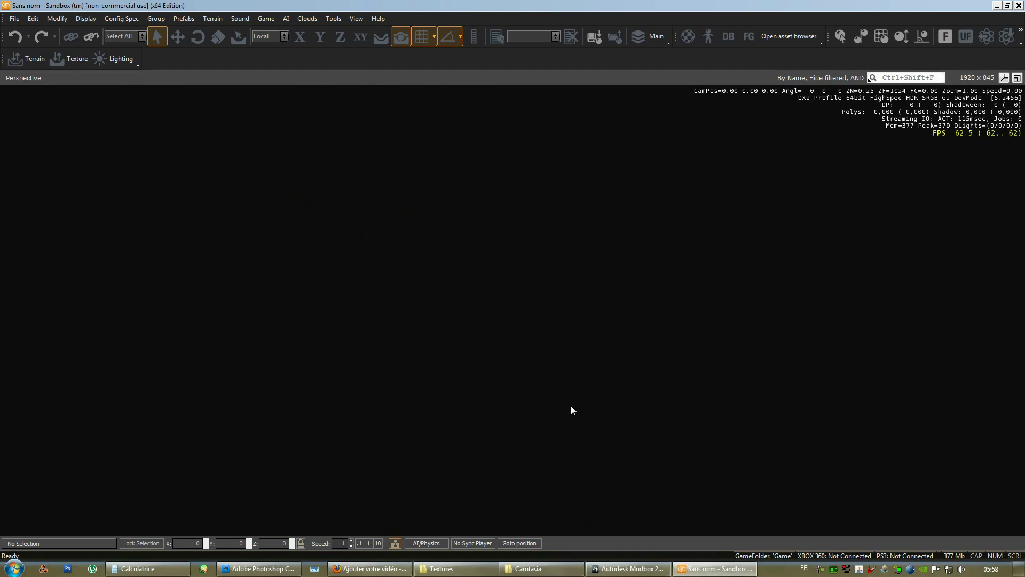
Switch back to Mudbox and review the whole textured terrain from different sides
left_click(629, 569)
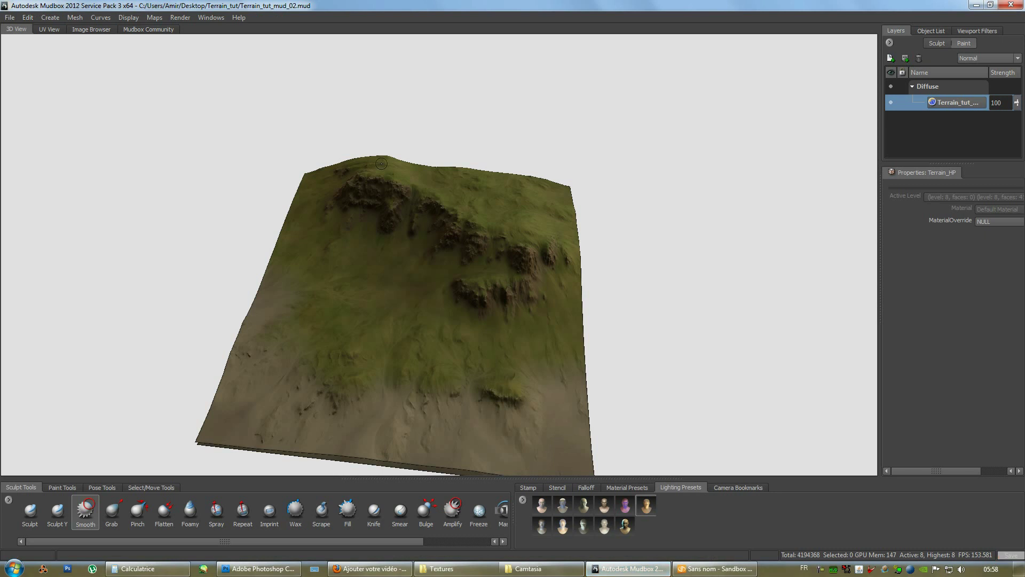
left_click_drag(515, 229, 460, 148, "alt")
right_click_drag(460, 148, 314, 417, "alt")
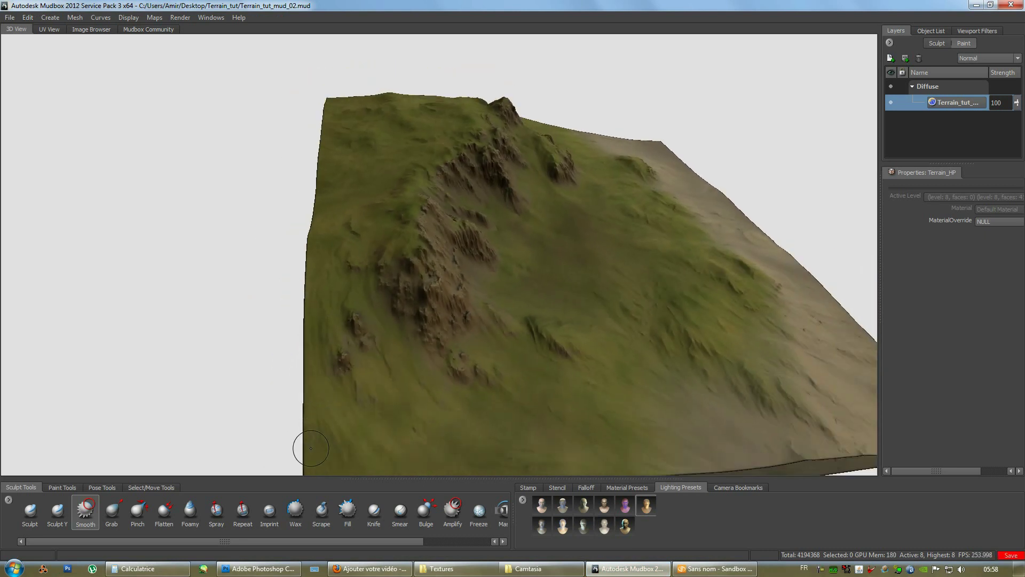
left_click_drag(323, 112, 503, 179, "alt")
right_click_drag(503, 179, 432, 112, "alt")
left_click_drag(481, 213, 272, 144, "alt")
left_click_drag(471, 203, 526, 272, "alt")
right_click_drag(526, 272, 480, 241, "alt")
left_click_drag(481, 240, 486, 182, "alt")
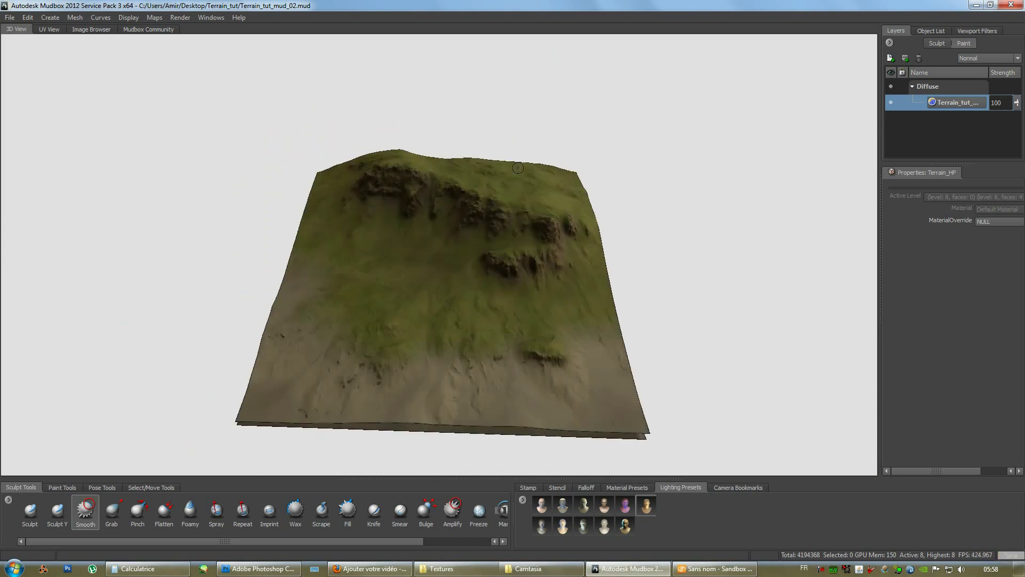
Switch to the Sandbox editor, start a new level and name it Terrain_tut_test
left_click(976, 4)
left_click(15, 18)
left_click(17, 35)
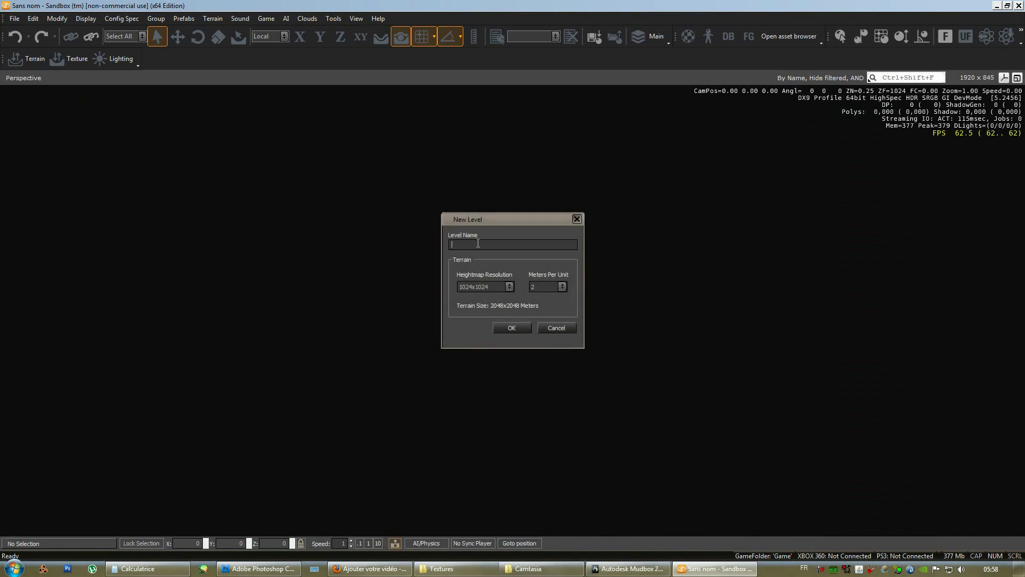
type("Terrain_tut_test")
Set the new level's heightmap resolution to 1024x1024 with 1 meter per unit
left_click(507, 287)
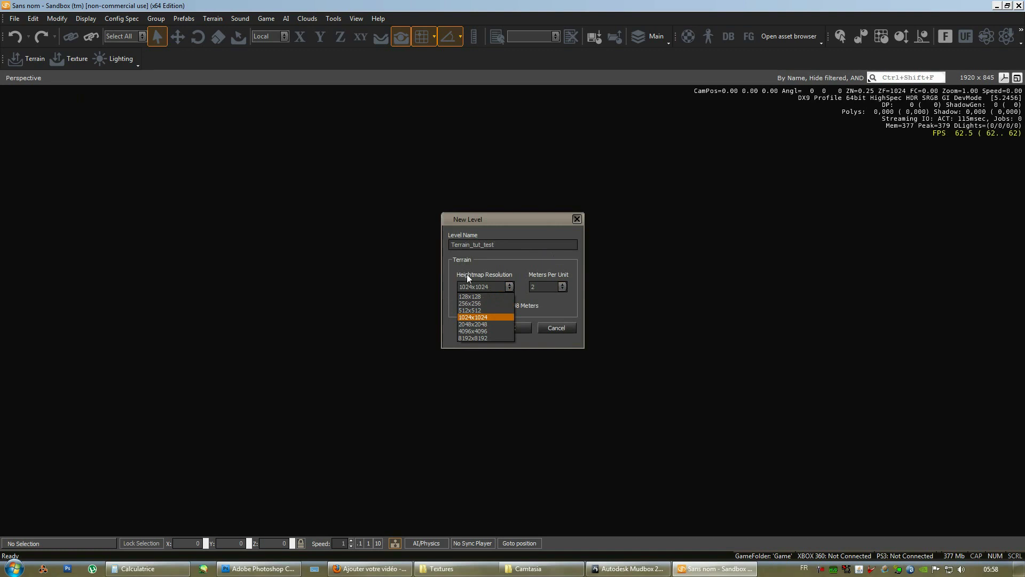
left_click(483, 317)
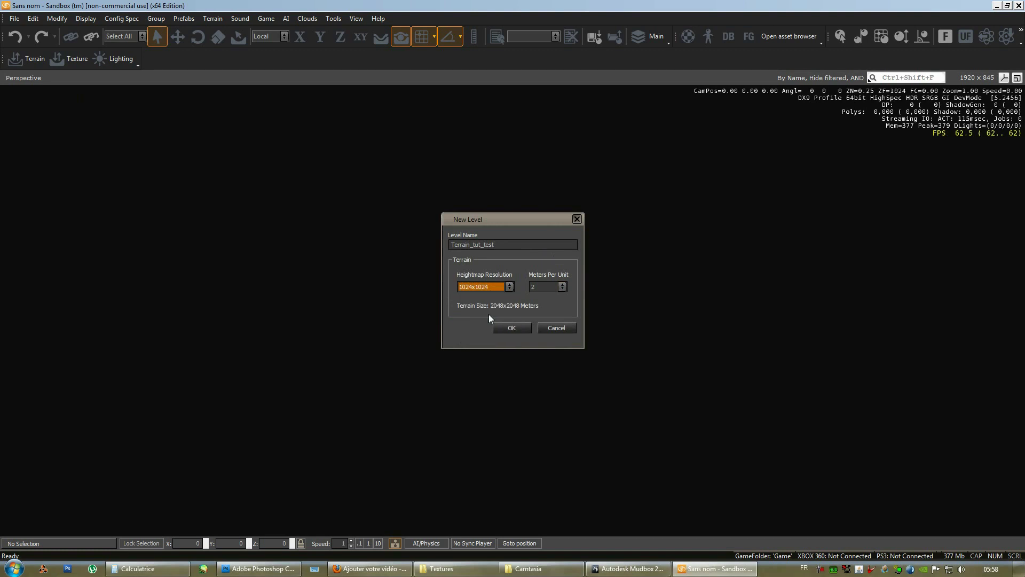
left_click(540, 285)
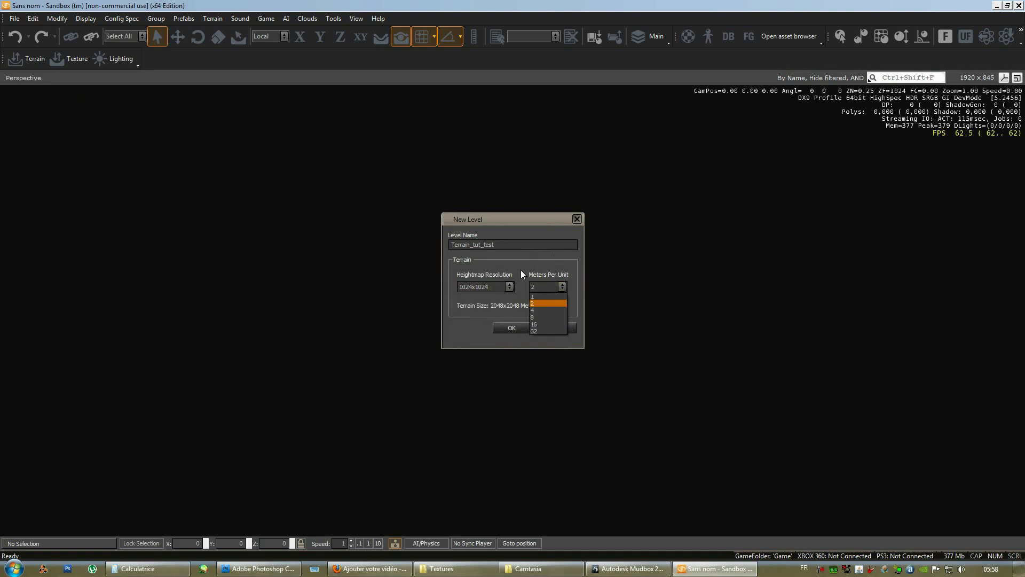
left_click(544, 297)
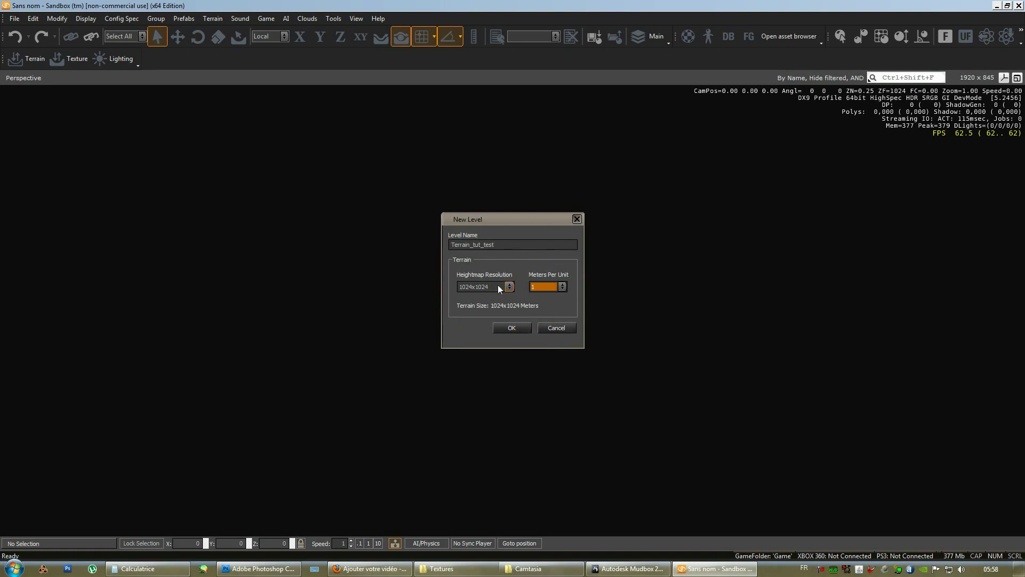
Try the 2048x2048 and 512x512 heightmap resolutions for the new level
left_click(474, 286)
left_click(469, 323)
left_click(546, 286)
left_click(546, 286)
left_click(478, 287)
left_click(462, 310)
Return the heightmap resolution to 1024x1024 and create the level
left_click(465, 286)
left_click(471, 316)
left_click(544, 289)
left_click(544, 289)
left_click(517, 331)
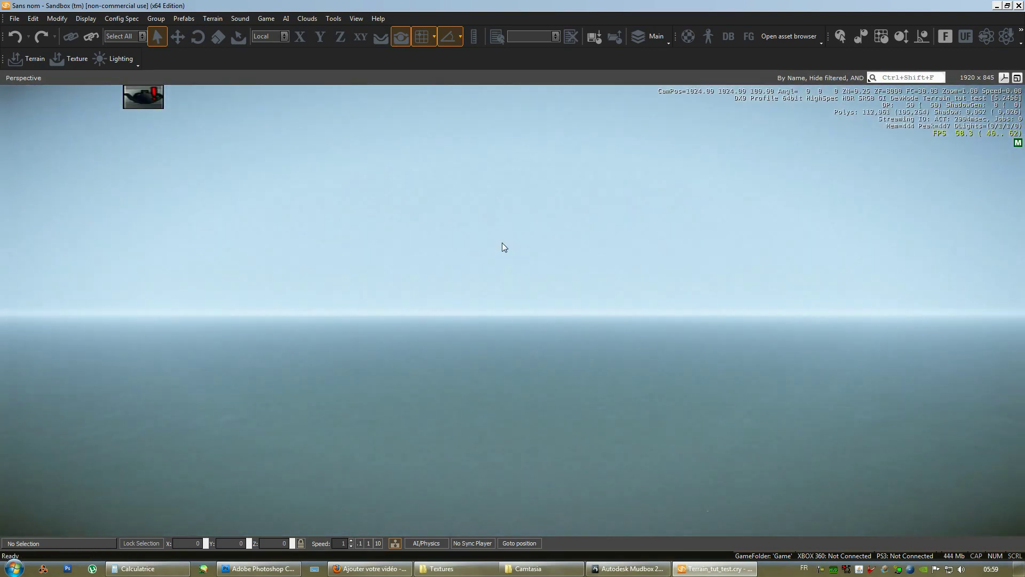
right_click_drag(504, 248, 694, 307)
right_click_drag(245, 354, 643, 442)
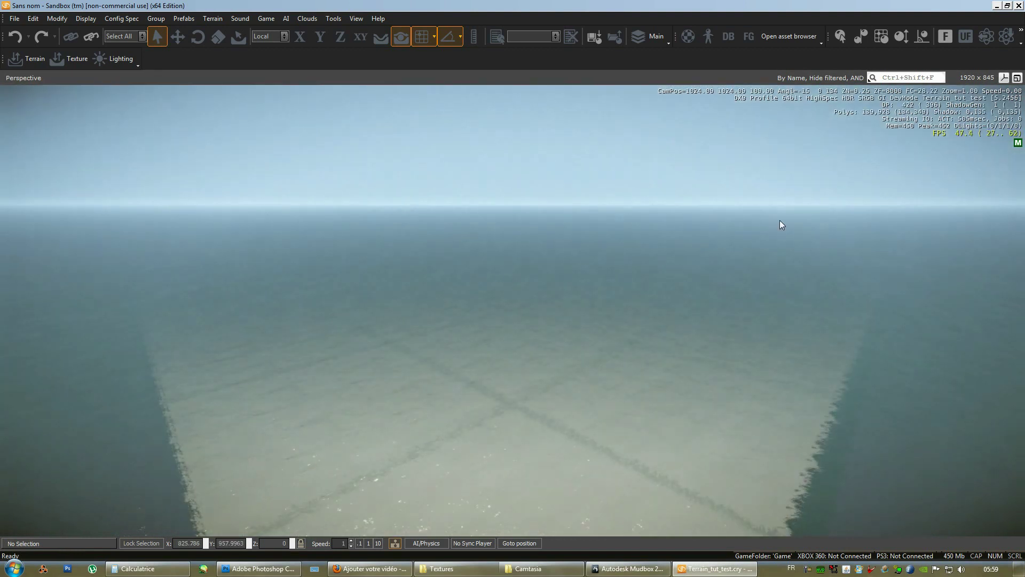
Switch back to Mudbox and start a new texture map extraction operation
left_click(675, 567)
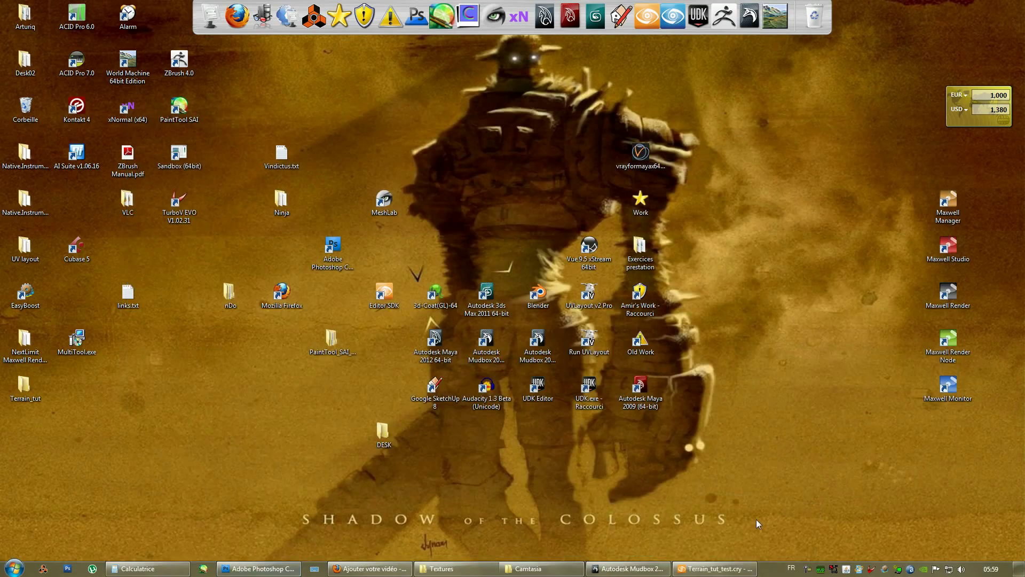
left_click(665, 569)
left_click_drag(331, 287, 348, 151, "alt")
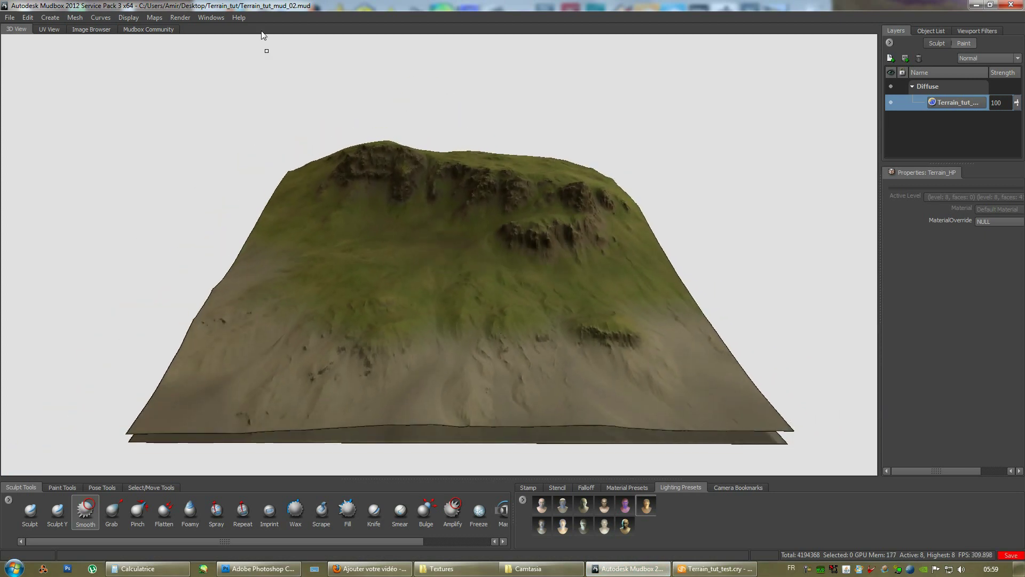
left_click(155, 17)
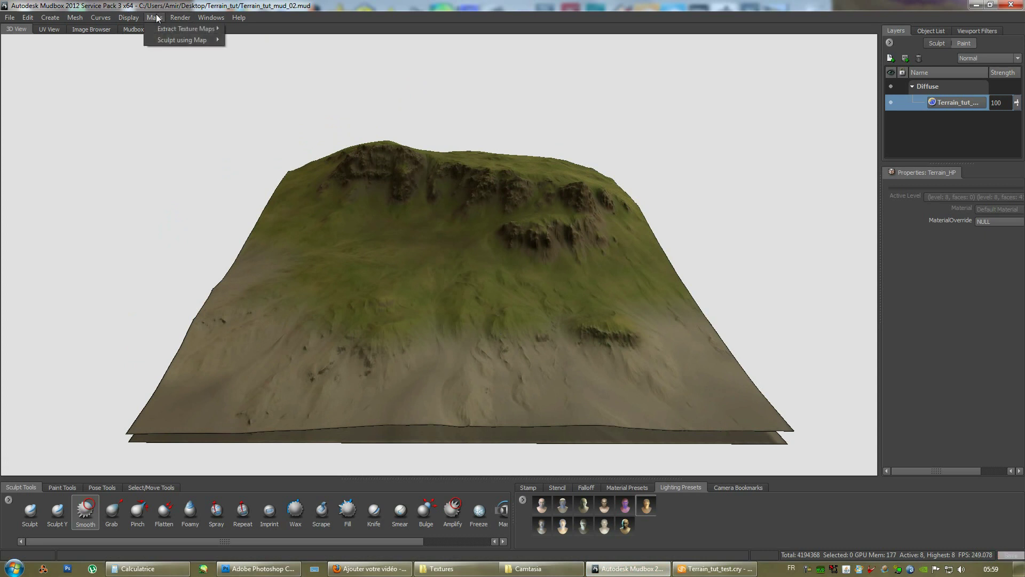
mouse_move(161, 31)
left_click(257, 30)
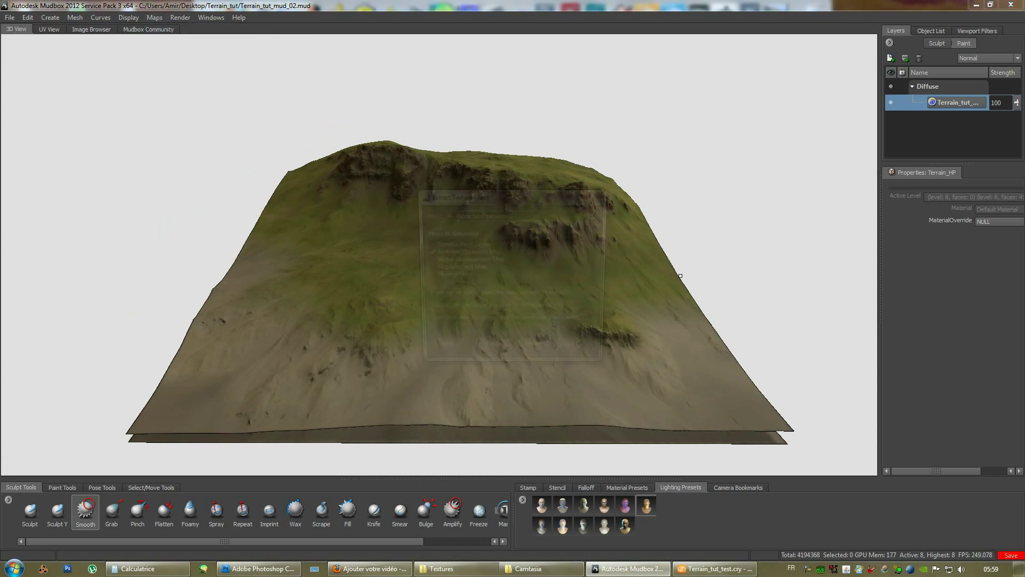
Choose the displacement map and the normal map as the maps to generate
left_click(425, 251)
left_click(428, 274)
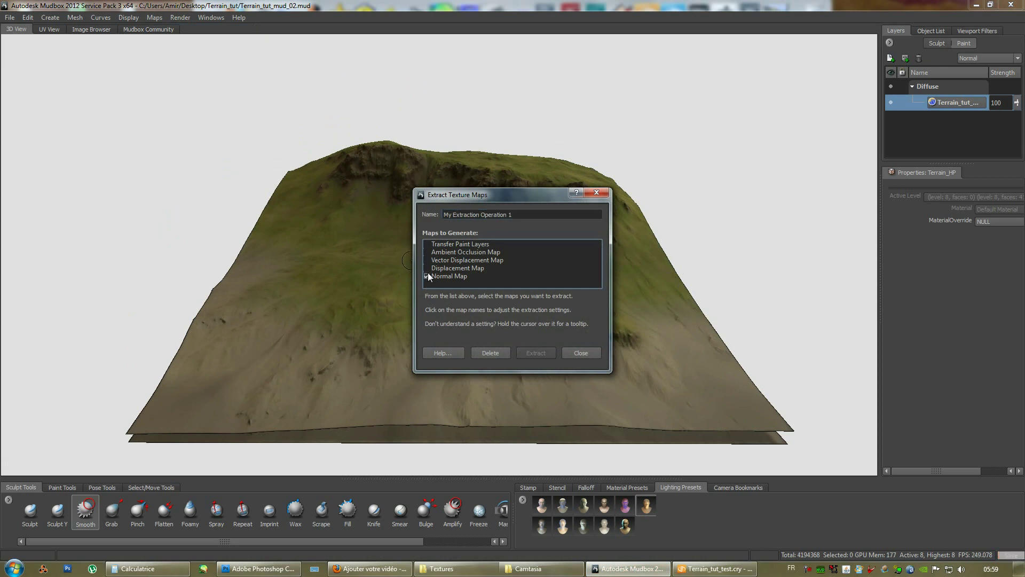
left_click(428, 274)
left_click(426, 115)
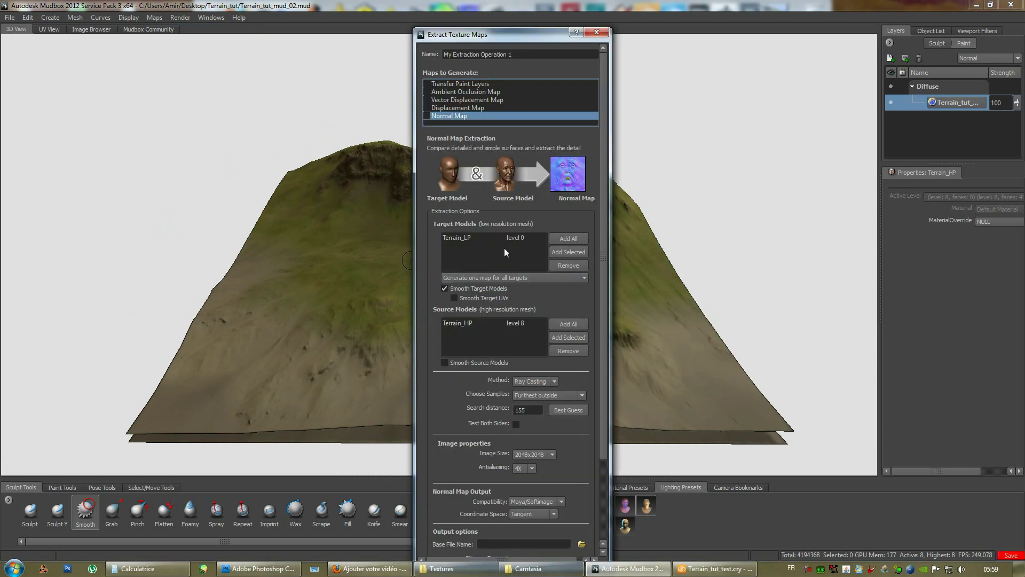
left_click(427, 108)
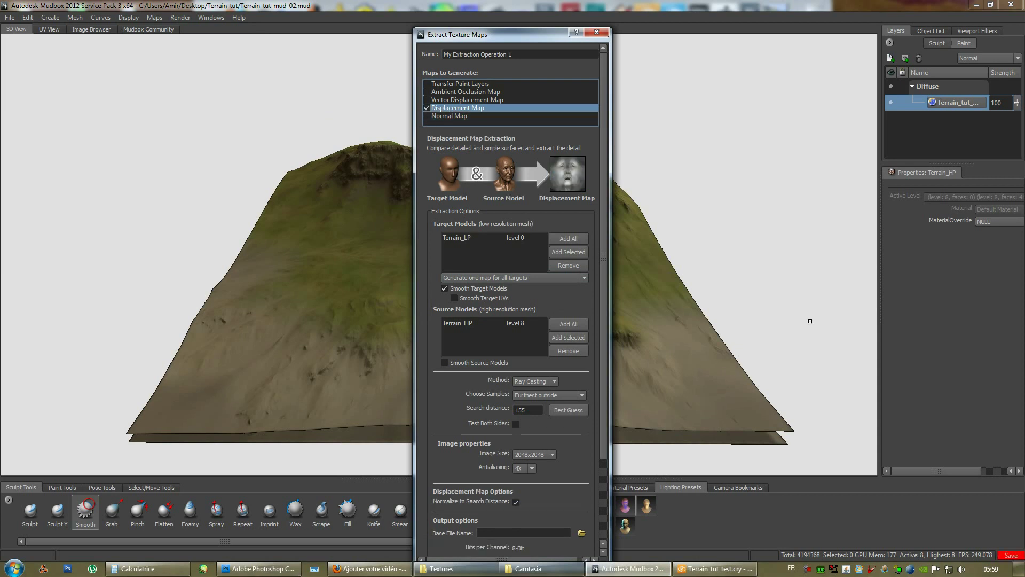
left_click(428, 116)
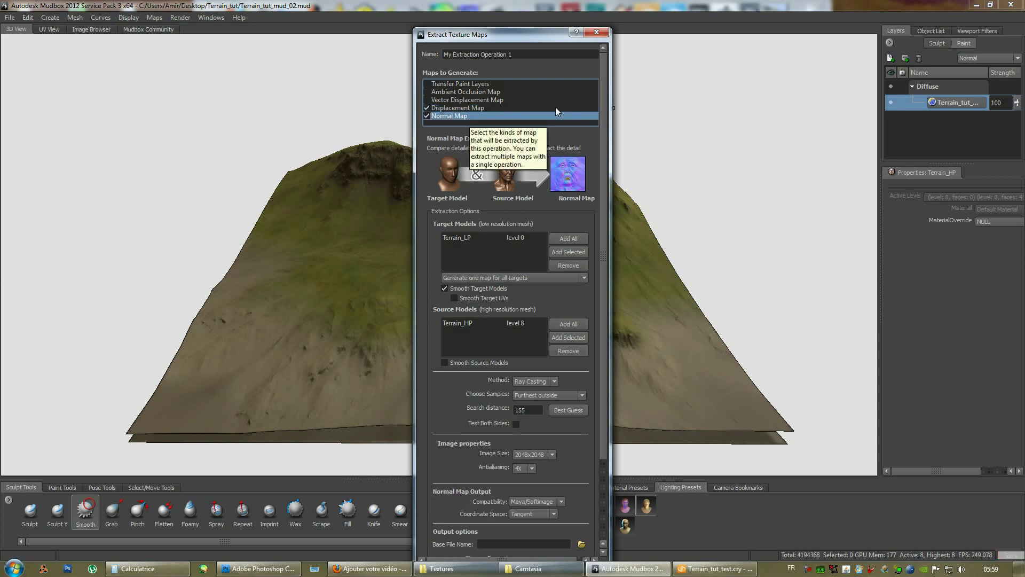
Set the displacement map's image size to 1024x1024 and its antialiasing to Off
left_click(456, 109)
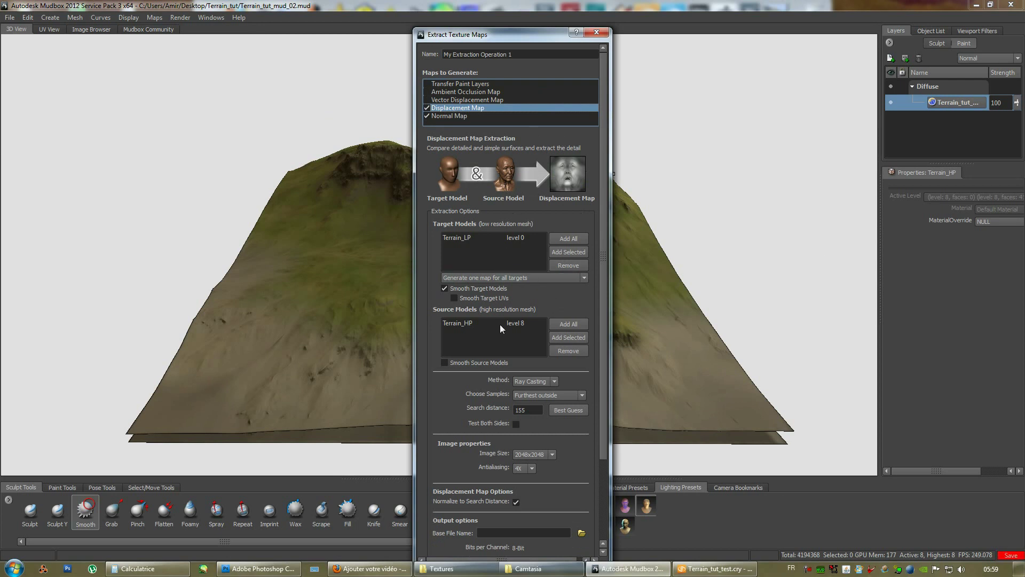
left_click_drag(604, 321, 610, 402)
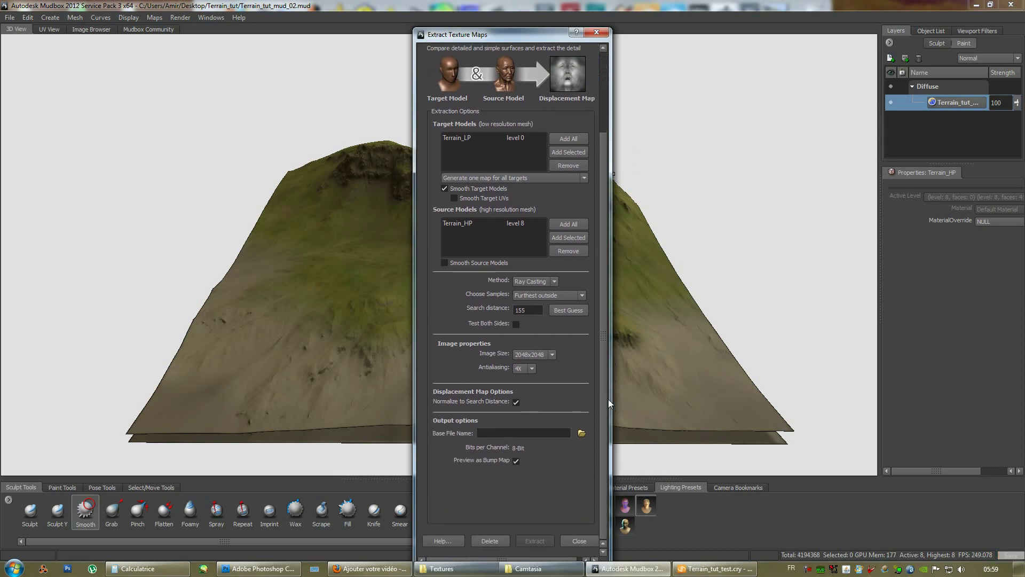
left_click(530, 357)
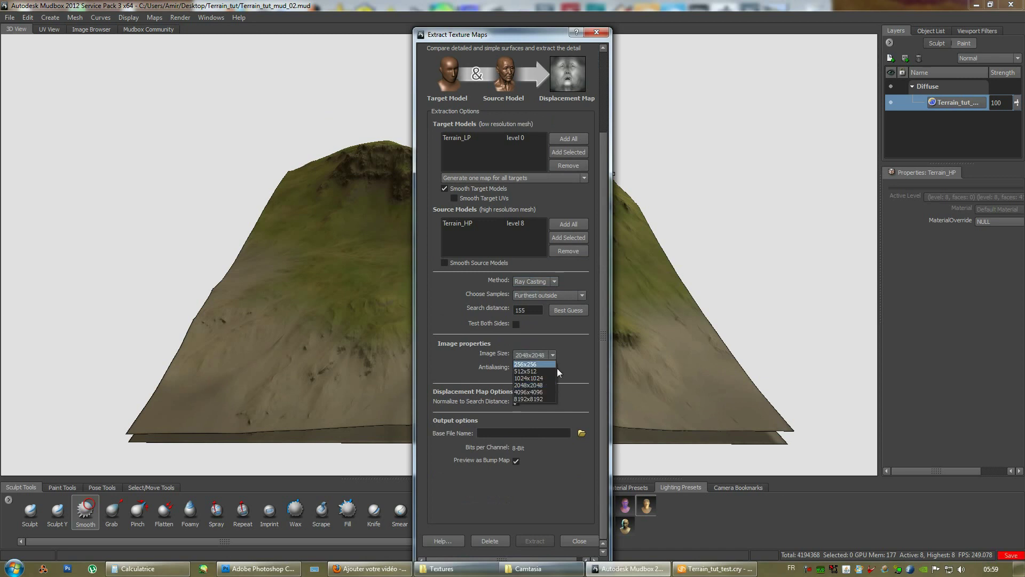
left_click(545, 378)
left_click(522, 368)
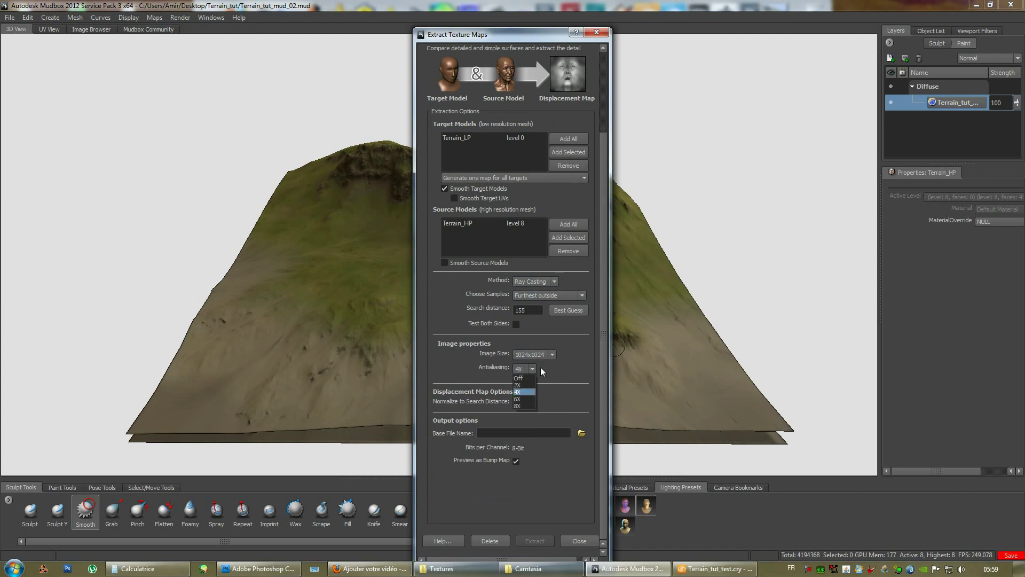
left_click(521, 378)
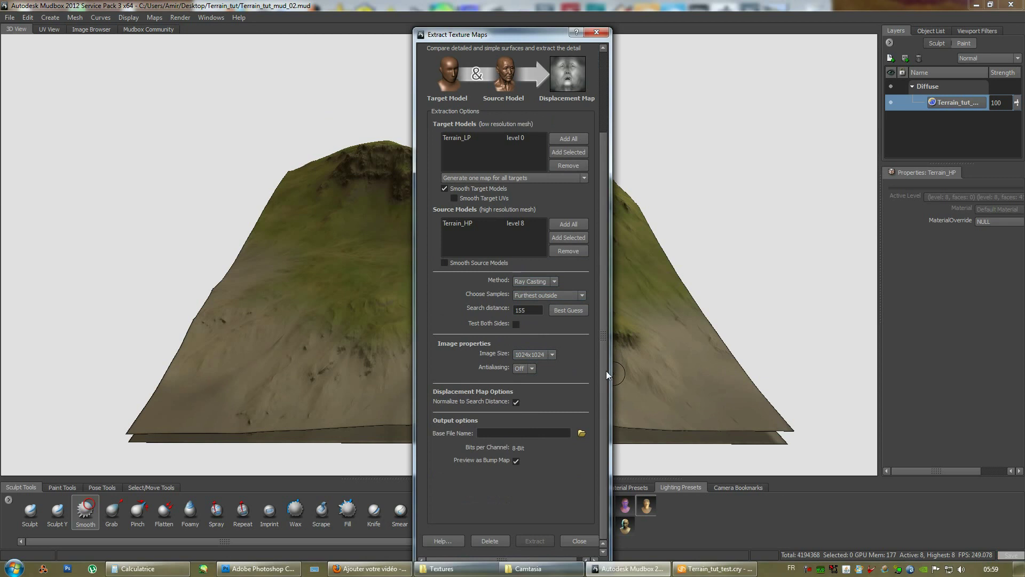
Choose an output file for the displacement map in the Textures folder with the type TIFF [16 bit Integer, RGBA]
left_click_drag(605, 412, 610, 392)
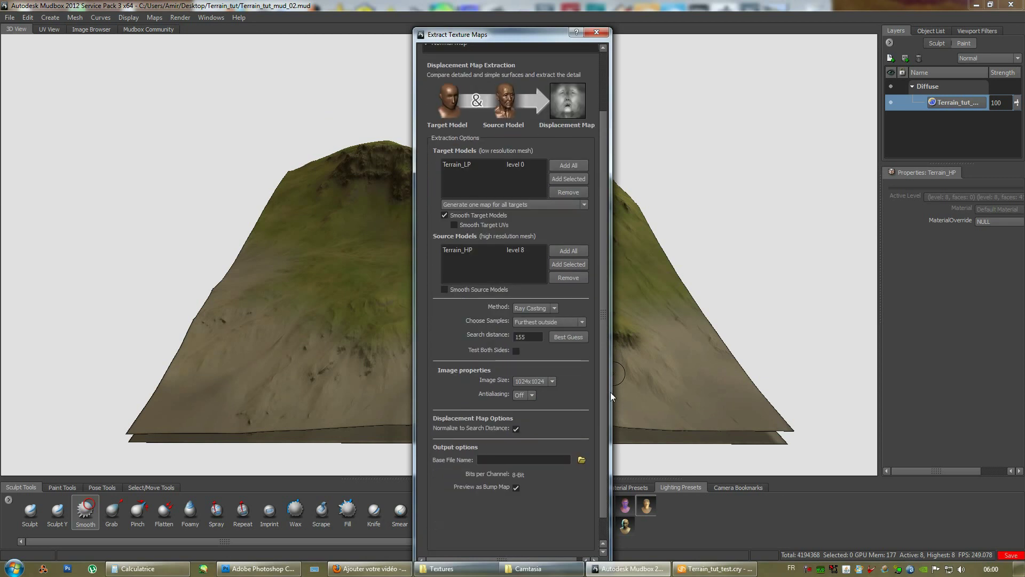
left_click(581, 460)
left_click(228, 416)
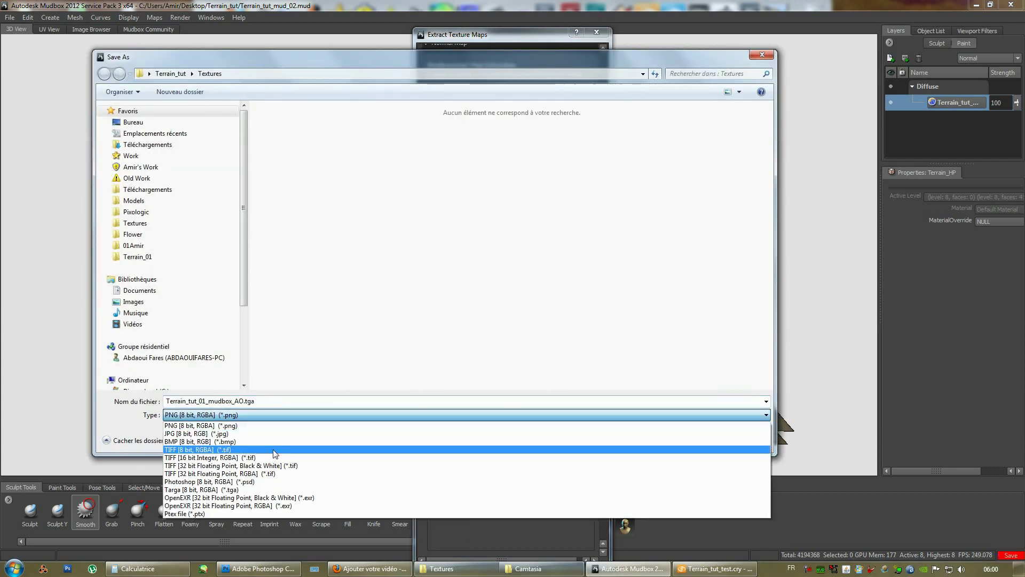
left_click(258, 458)
left_click(221, 420)
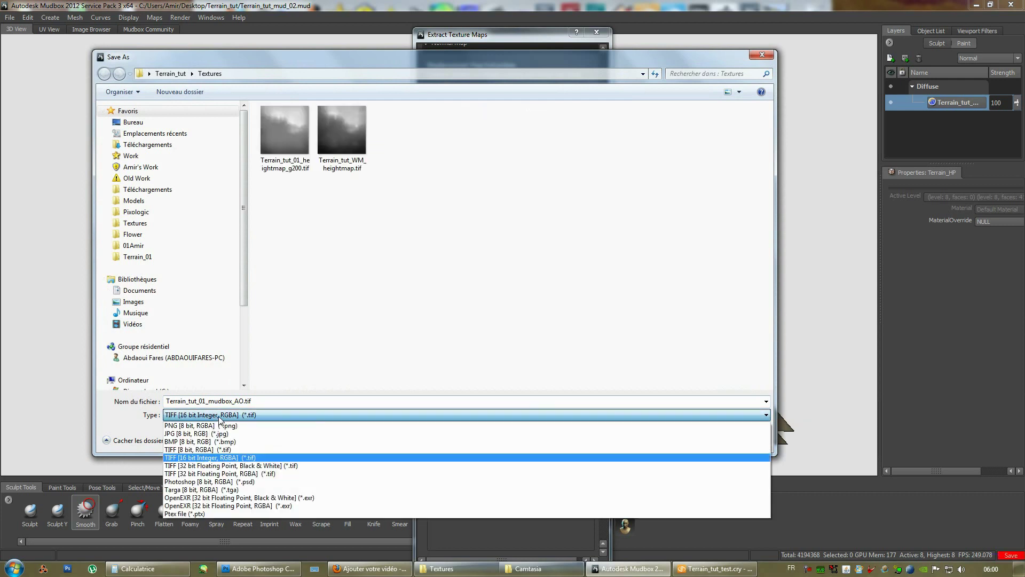
left_click(221, 420)
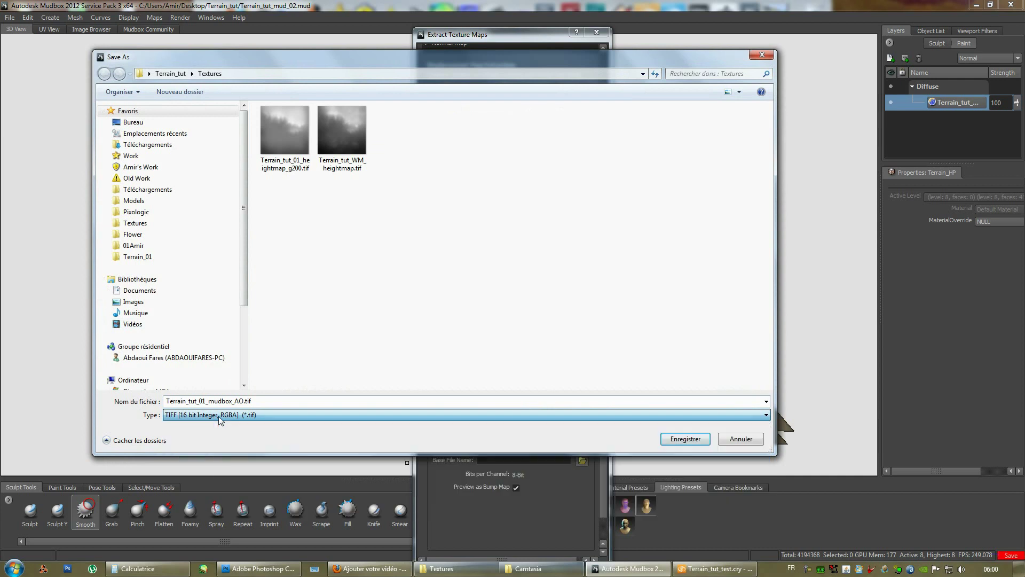
Name the displacement map's output file Terrain_tut_01_heightmap_cryengine.tif
double_click(240, 404)
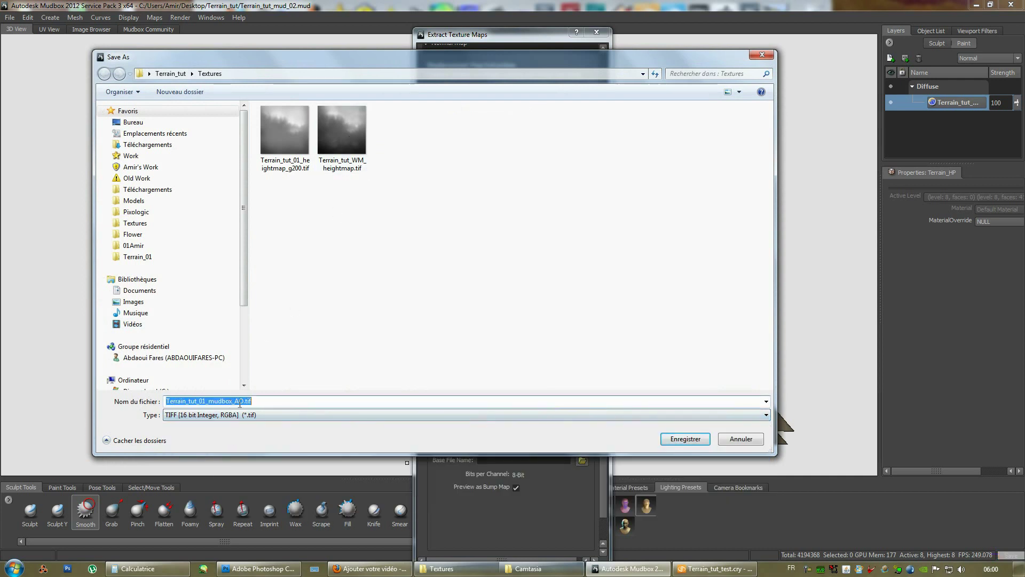
left_click_drag(244, 404, 209, 403)
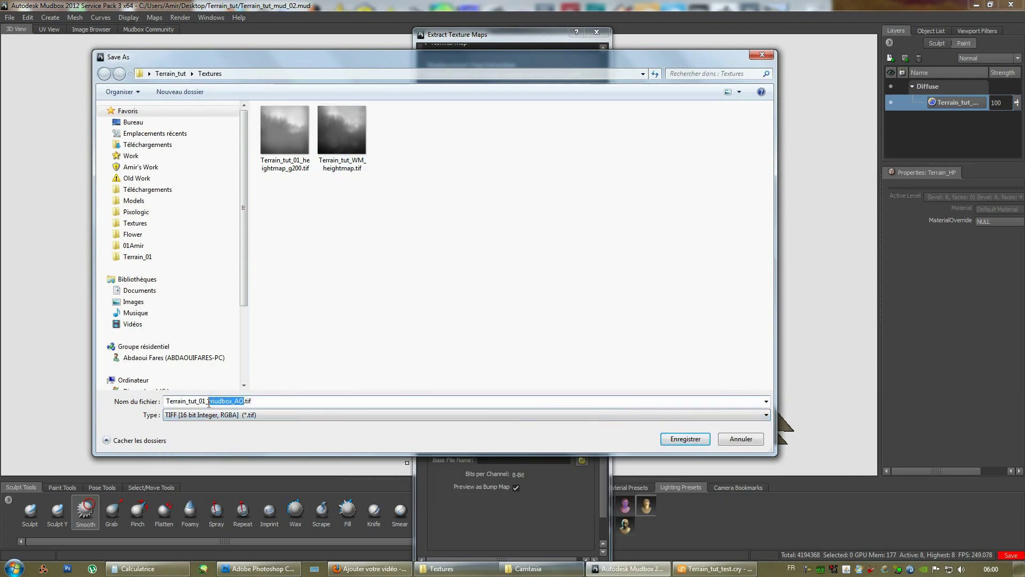
key("BackSpace")
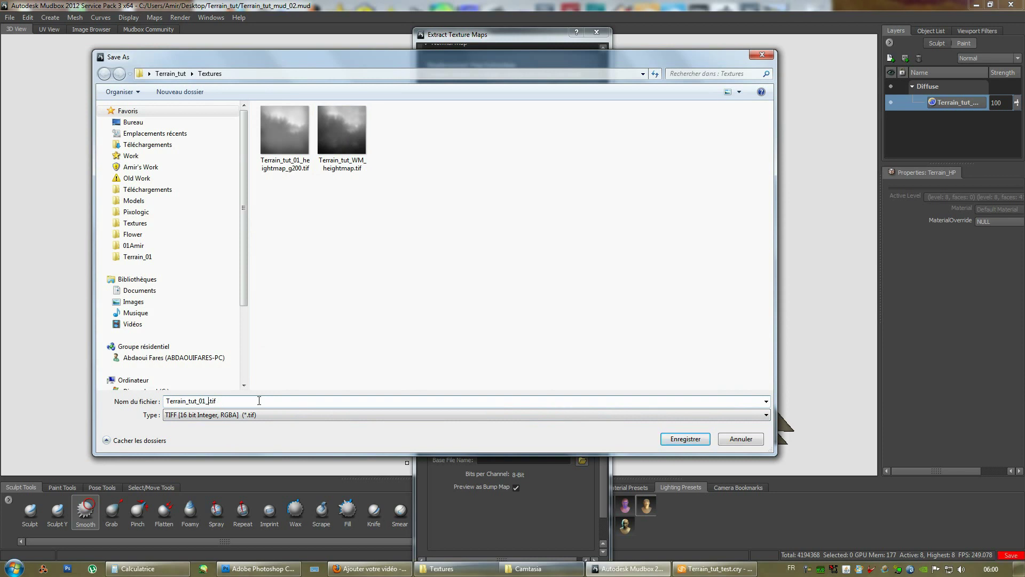
type("cry")
key("BackSpace")
key("BackSpace")
key("BackSpace")
type("hegh")
key("BackSpace")
key("BackSpace")
type("ightmap_cryengine")
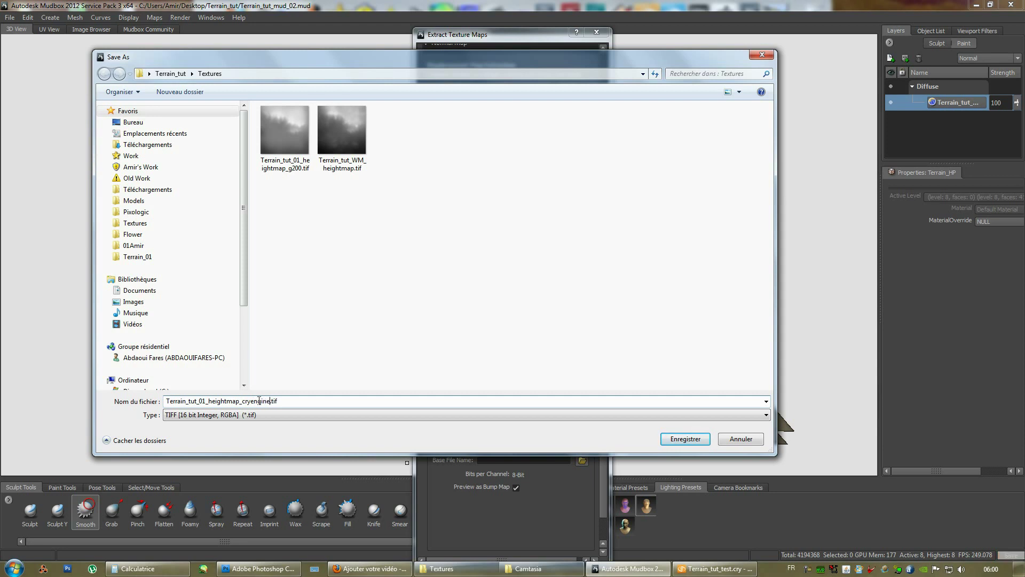